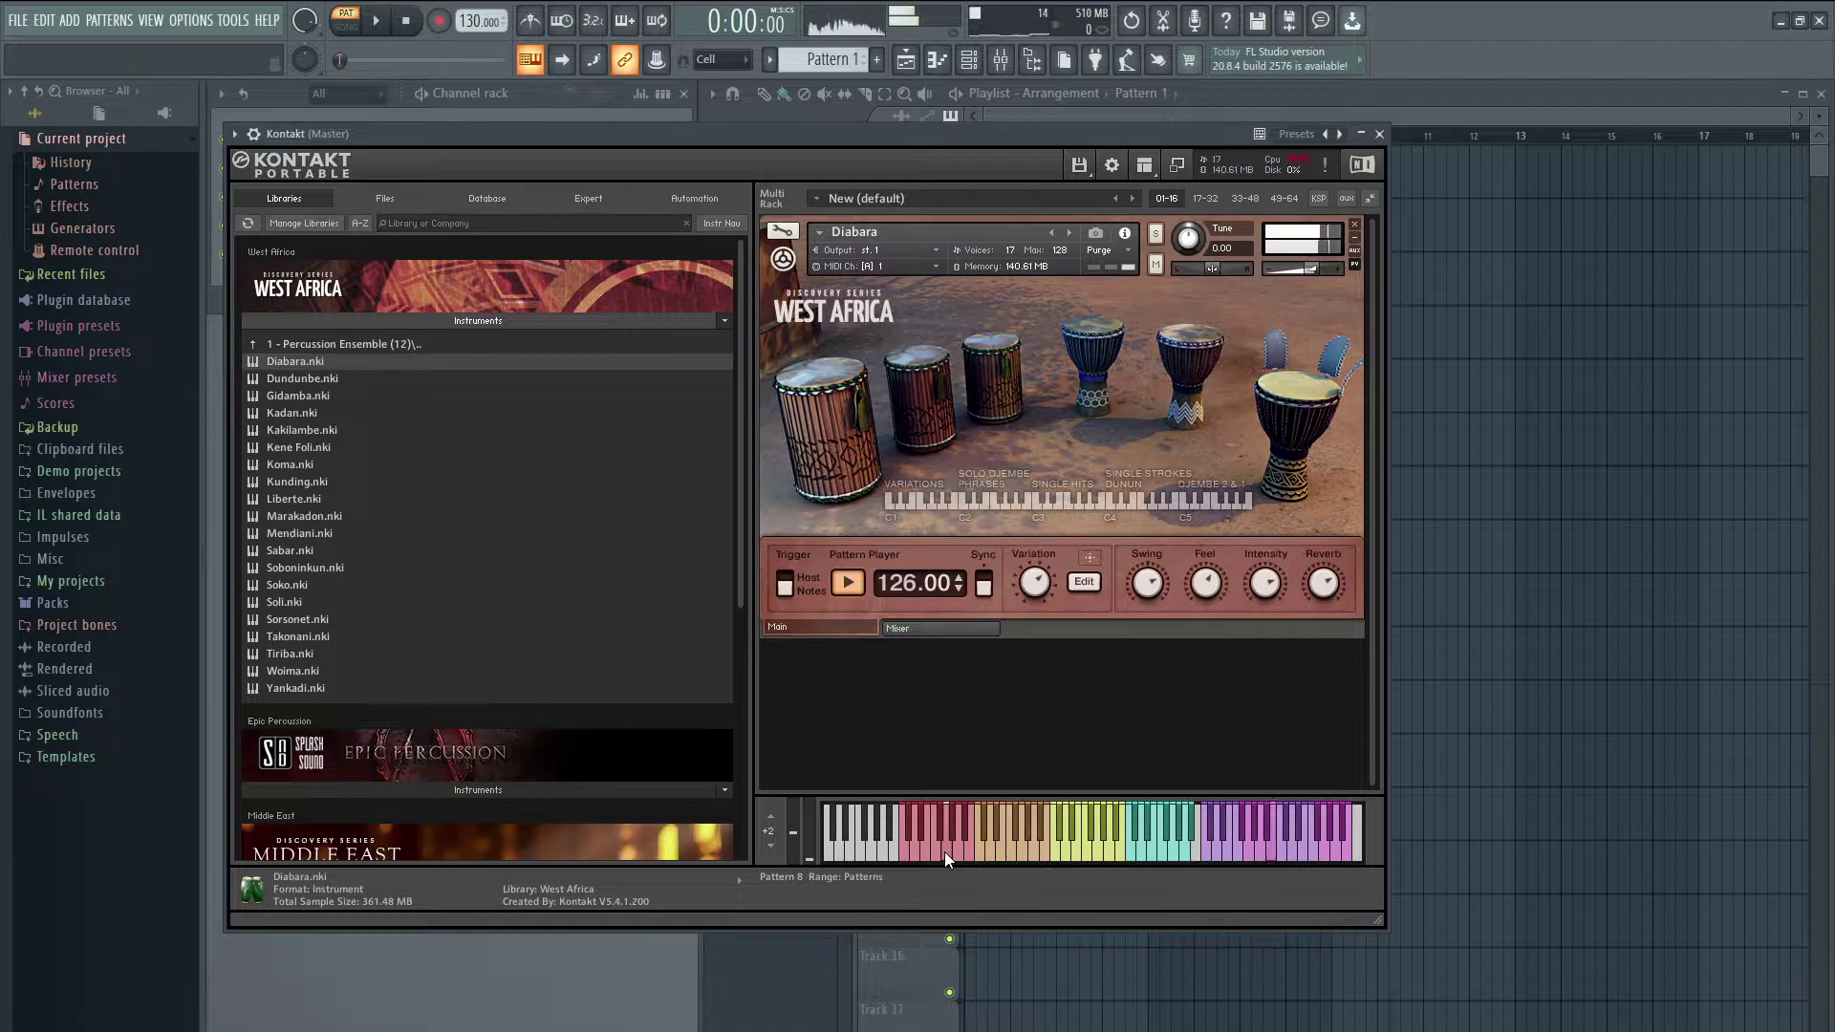
# Step: Set the reverb of the loaded Diabara instrument to 27%
pyautogui.click(1325, 585)
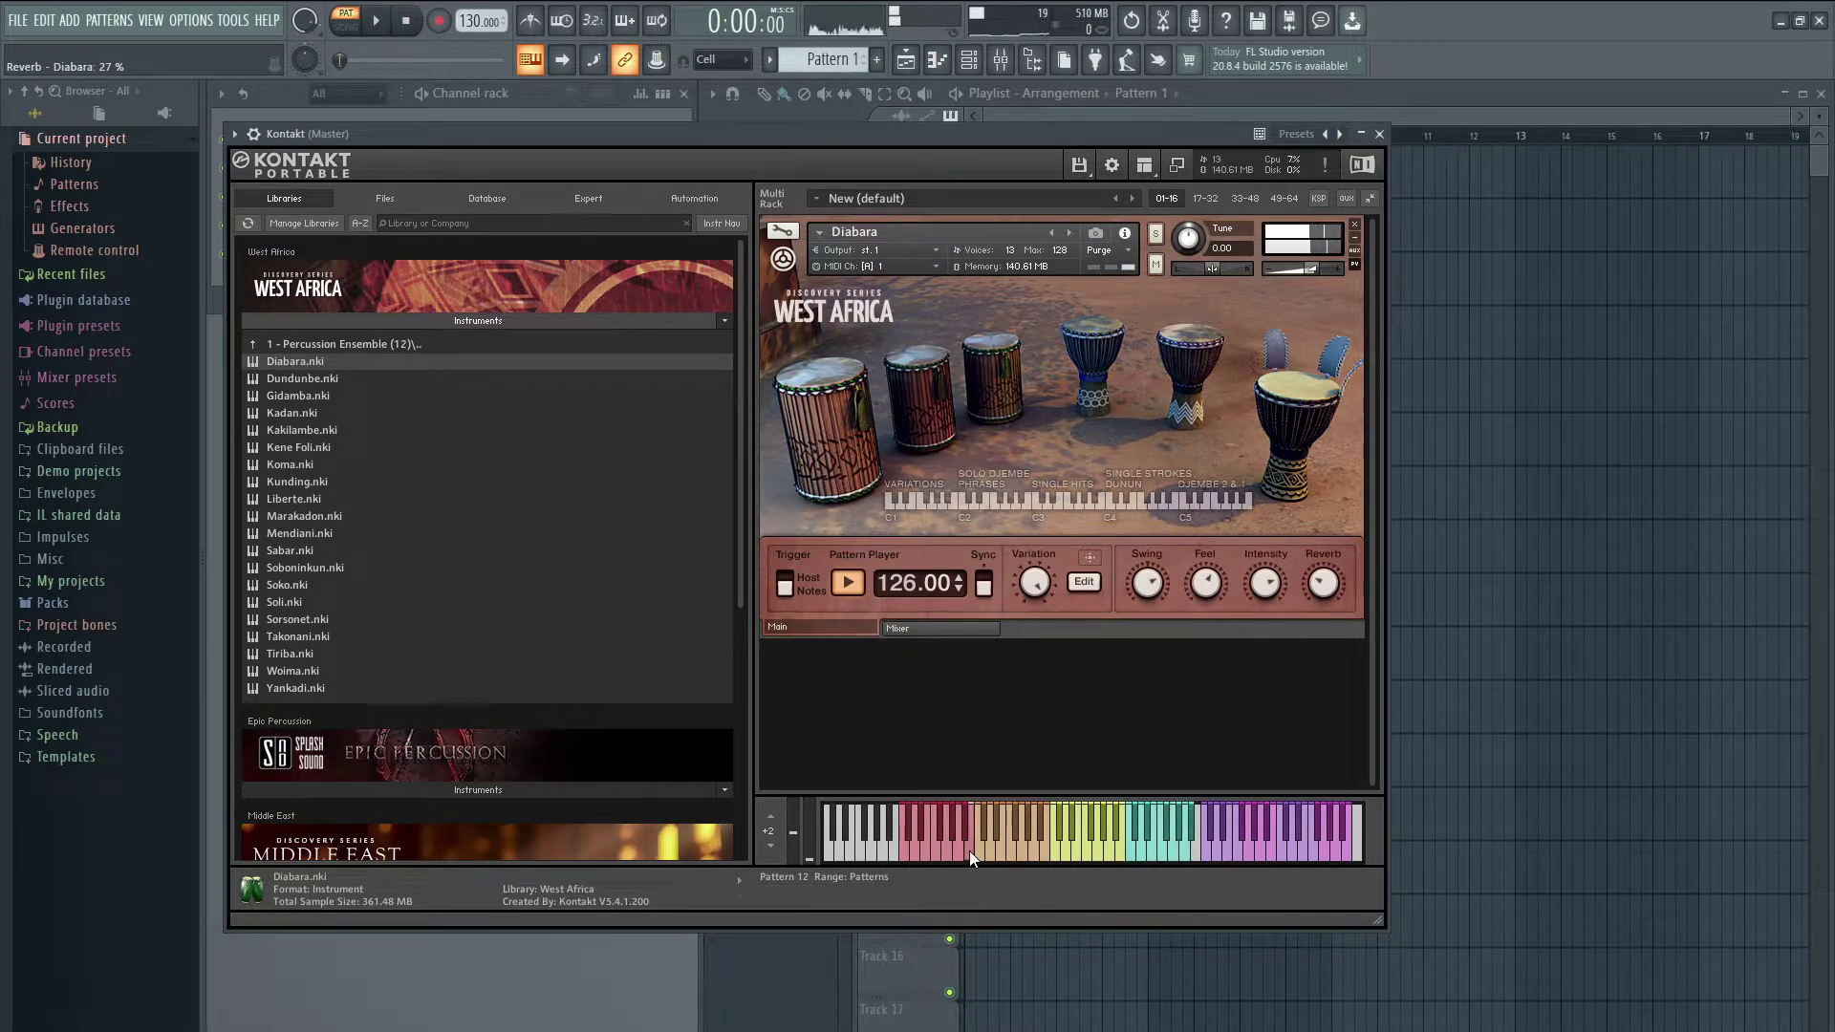
# Step: Replace Diabara with the Gidamba ensemble from the West Africa library and audition its rhythm patterns
pyautogui.click(1355, 226)
pyautogui.moveTo(297, 395); pyautogui.dragTo(1013, 374)
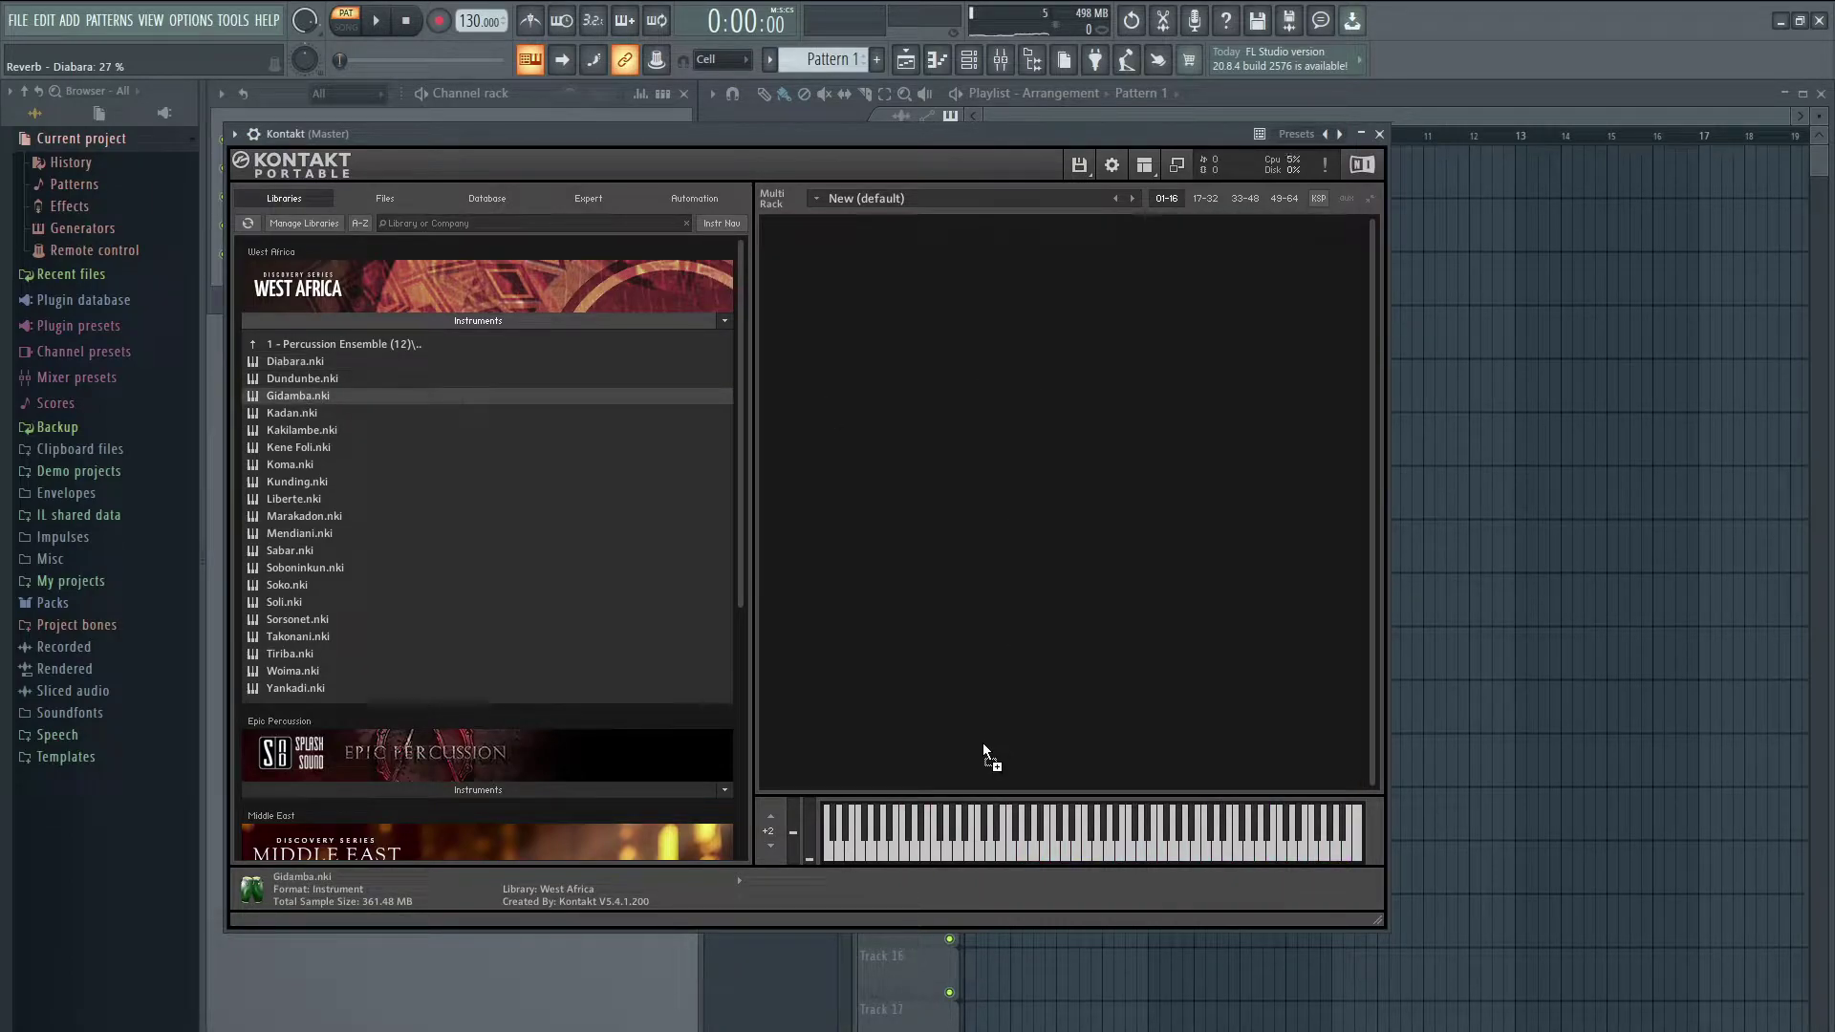
pyautogui.click(906, 856)
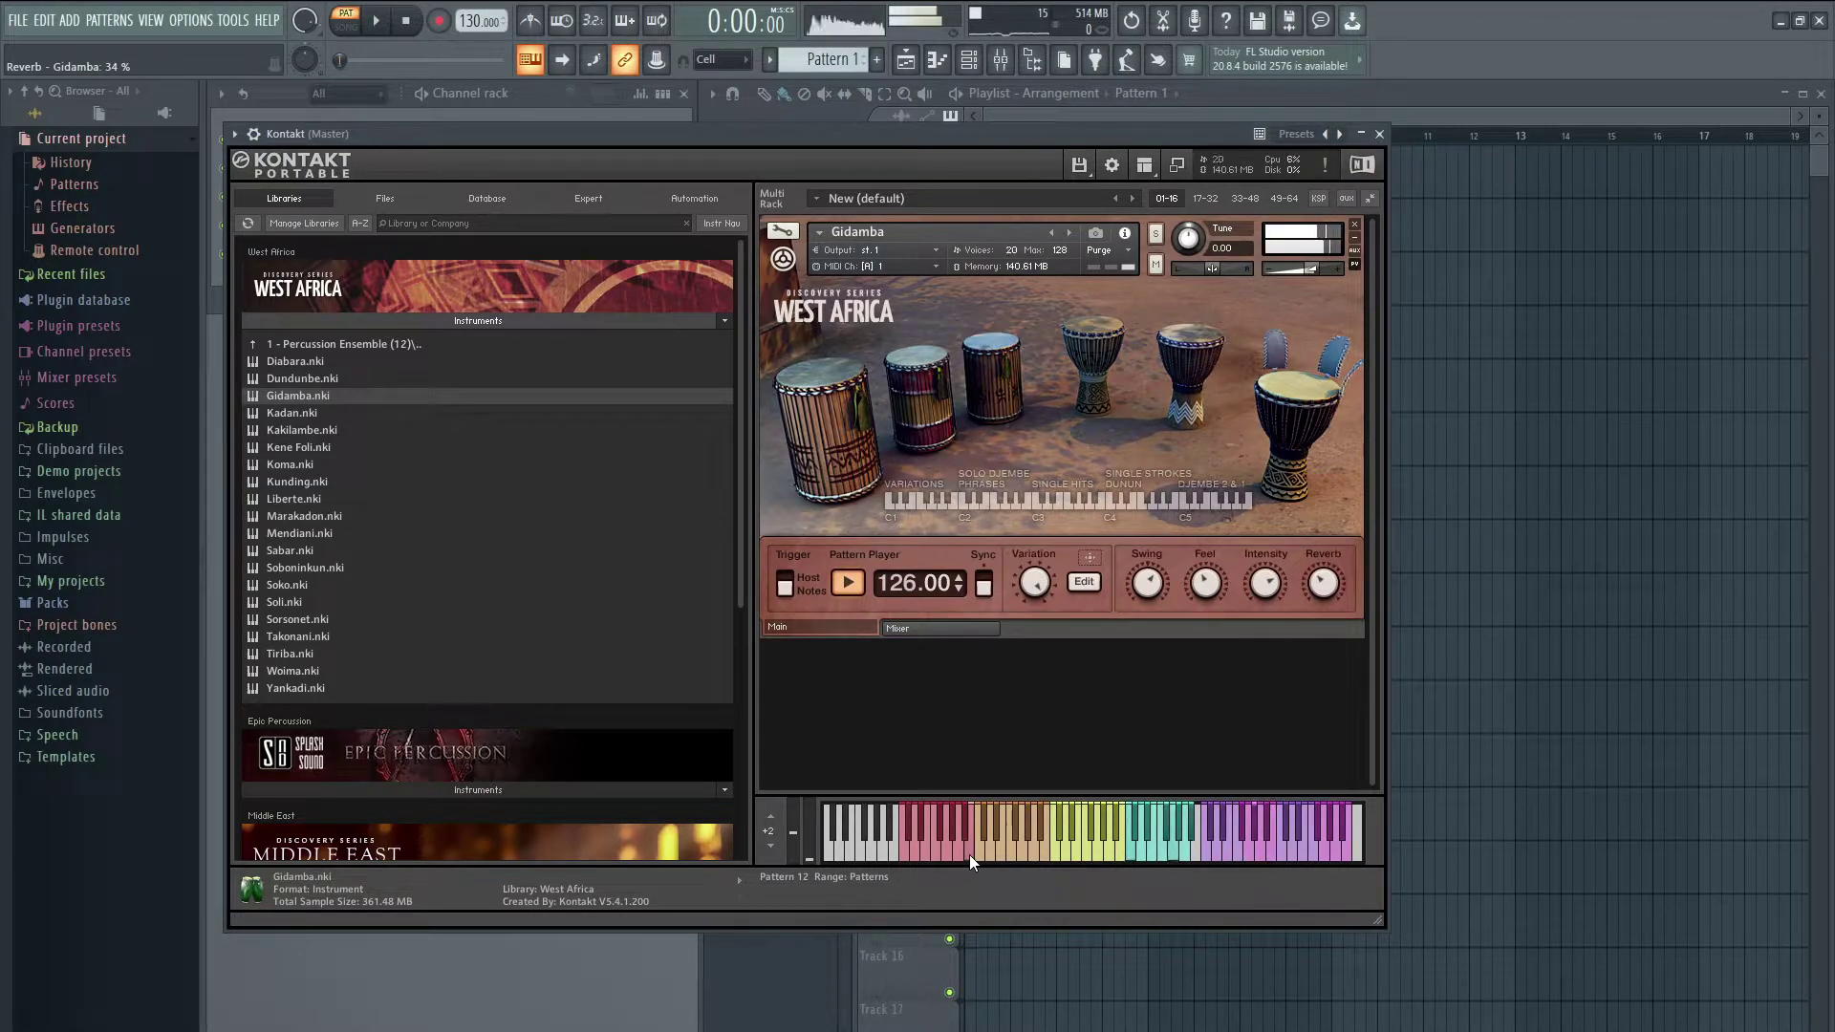
# Step: Replace Gidamba with the Kakilambe ensemble and audition several of its rhythm patterns
pyautogui.click(1355, 224)
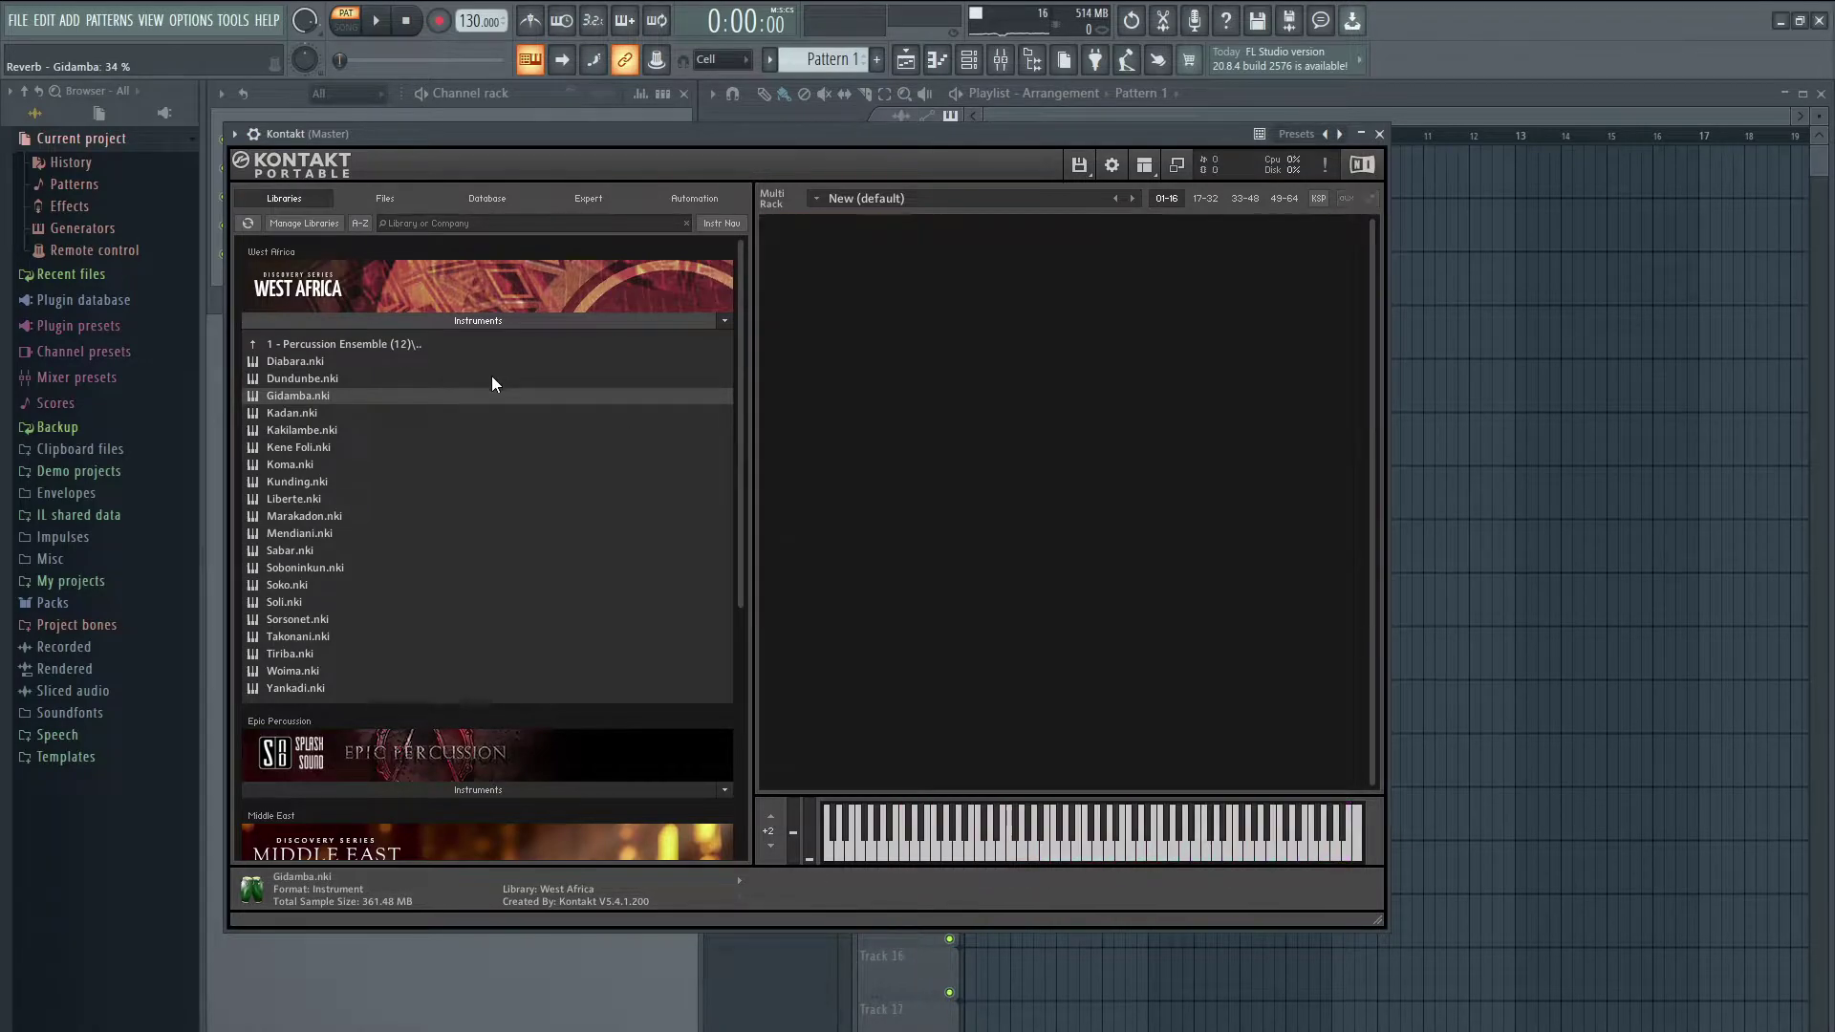
pyautogui.moveTo(307, 437); pyautogui.dragTo(1155, 426)
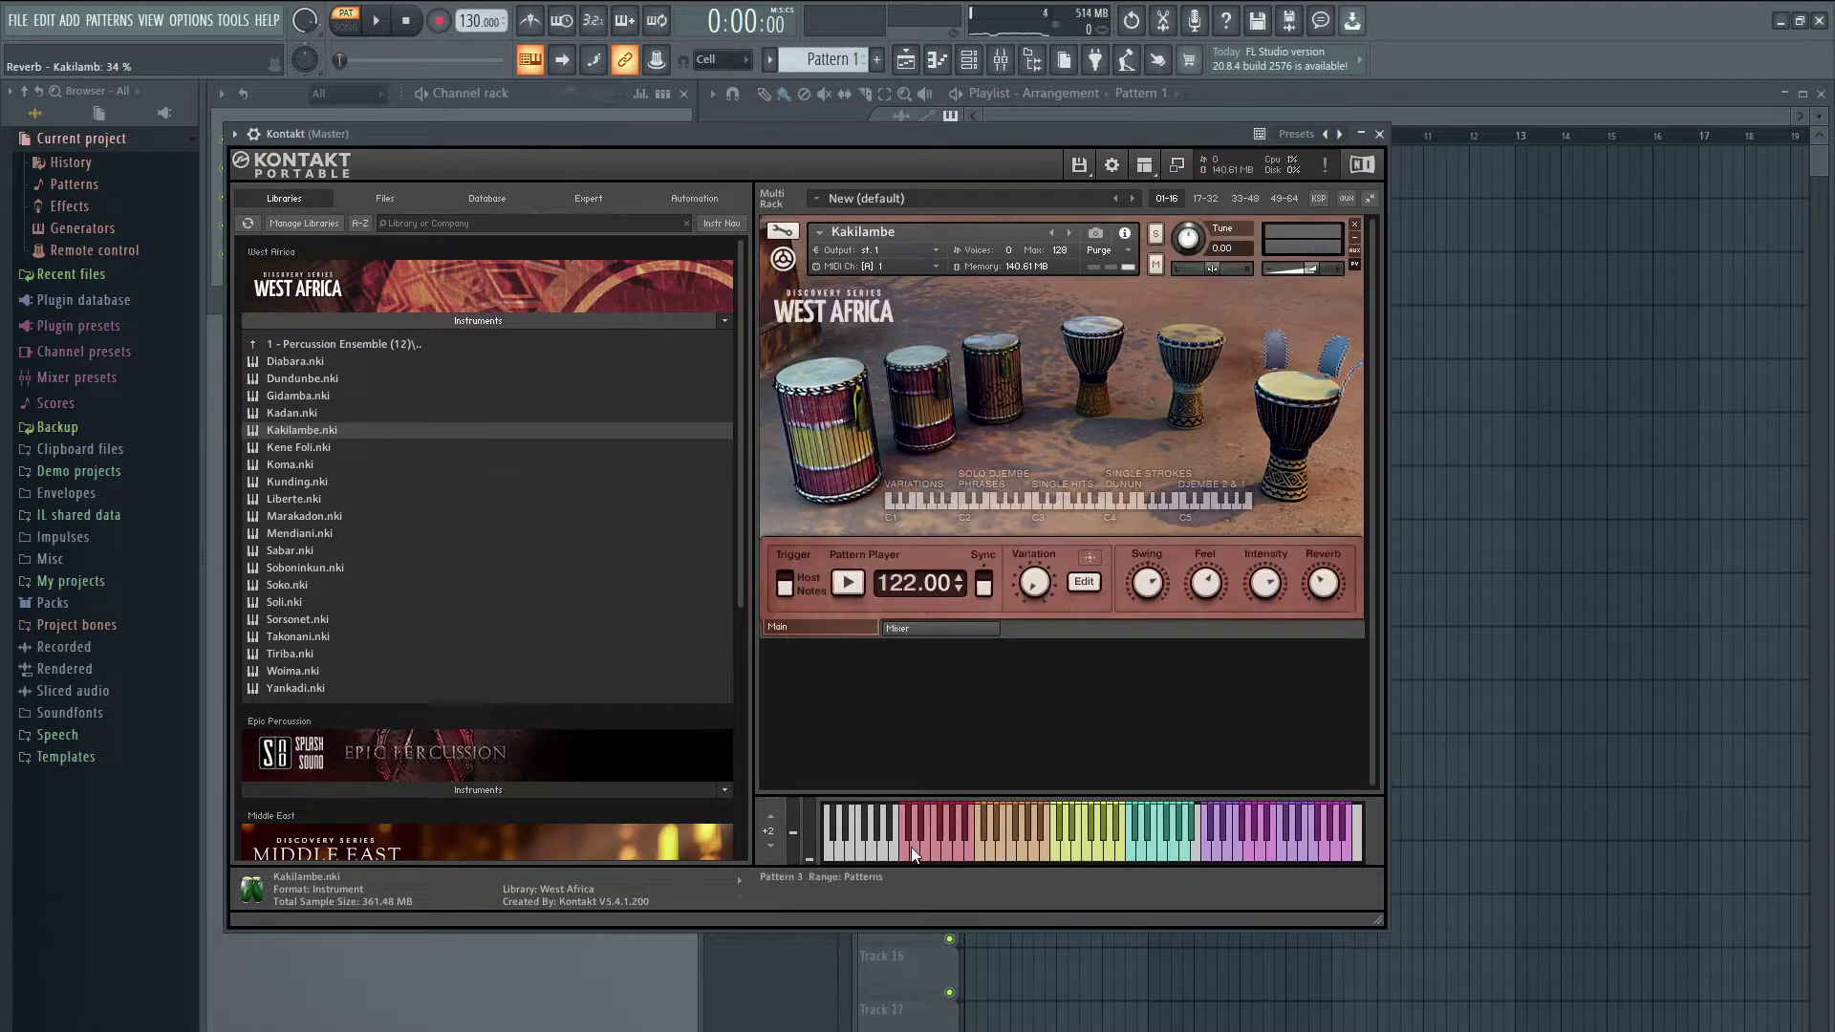
pyautogui.click(905, 859)
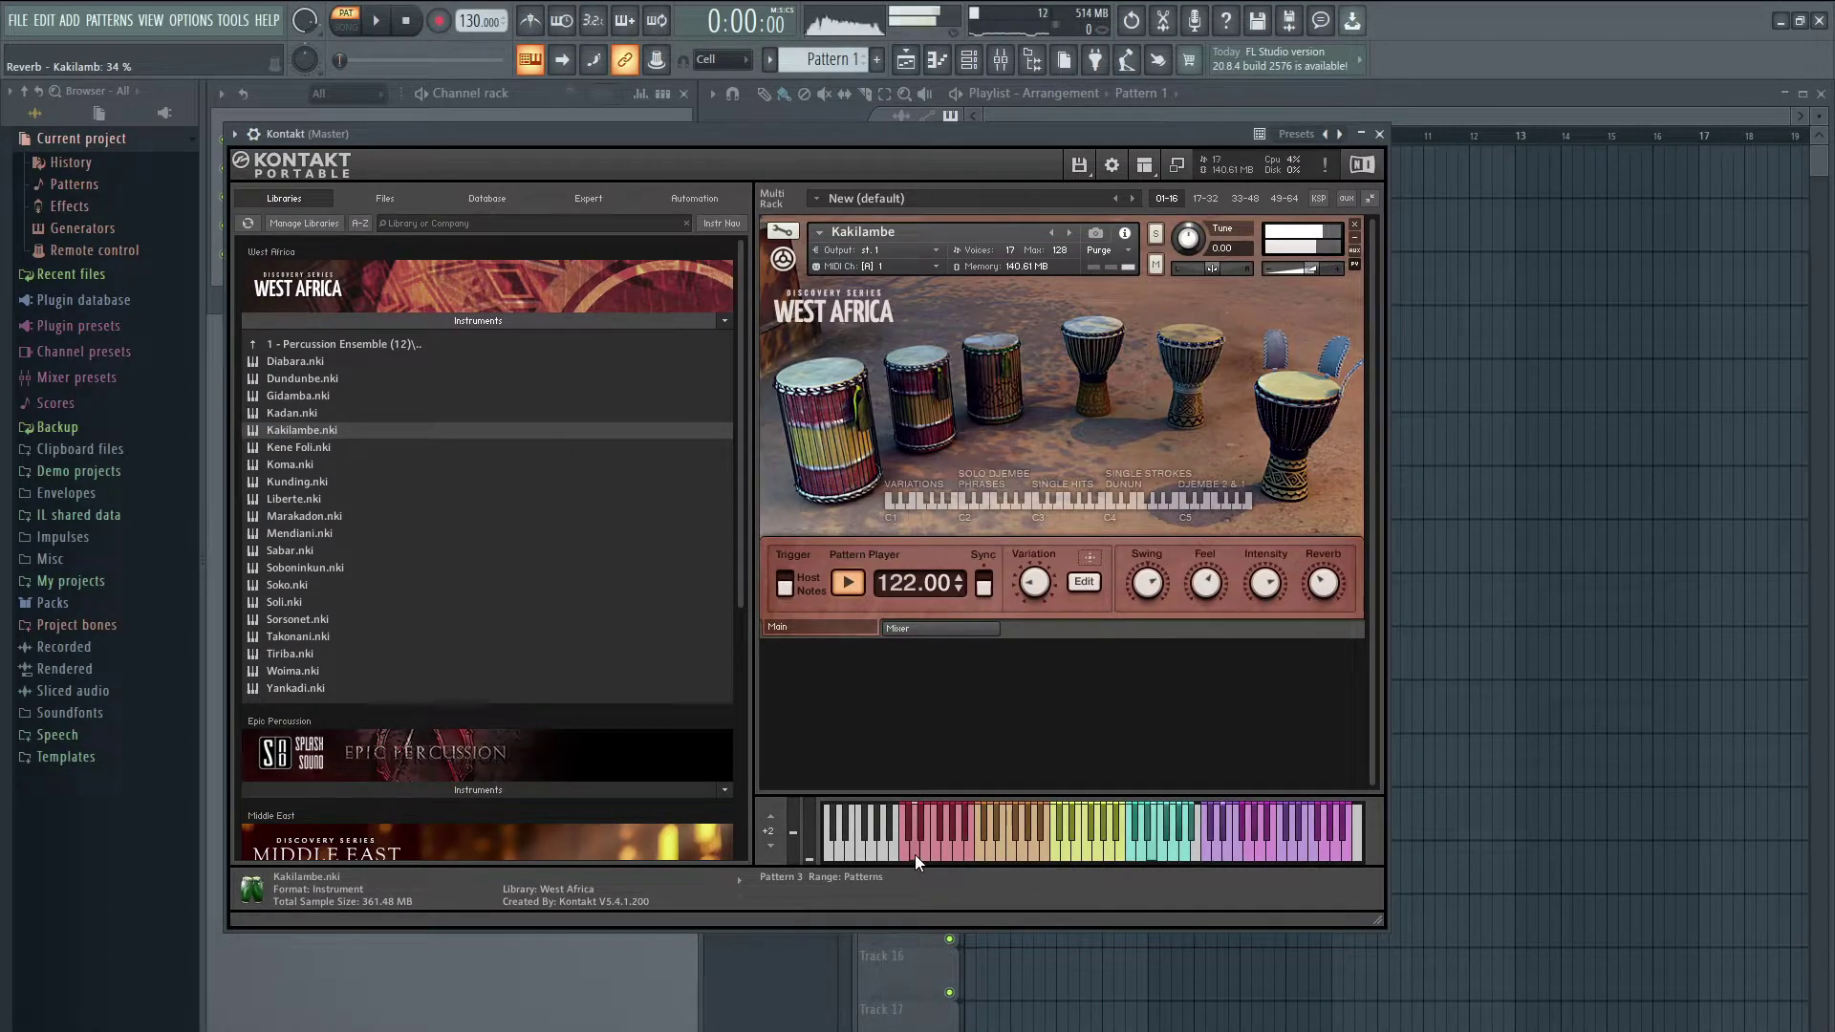
pyautogui.moveTo(916, 862); pyautogui.dragTo(934, 856)
pyautogui.click(938, 863)
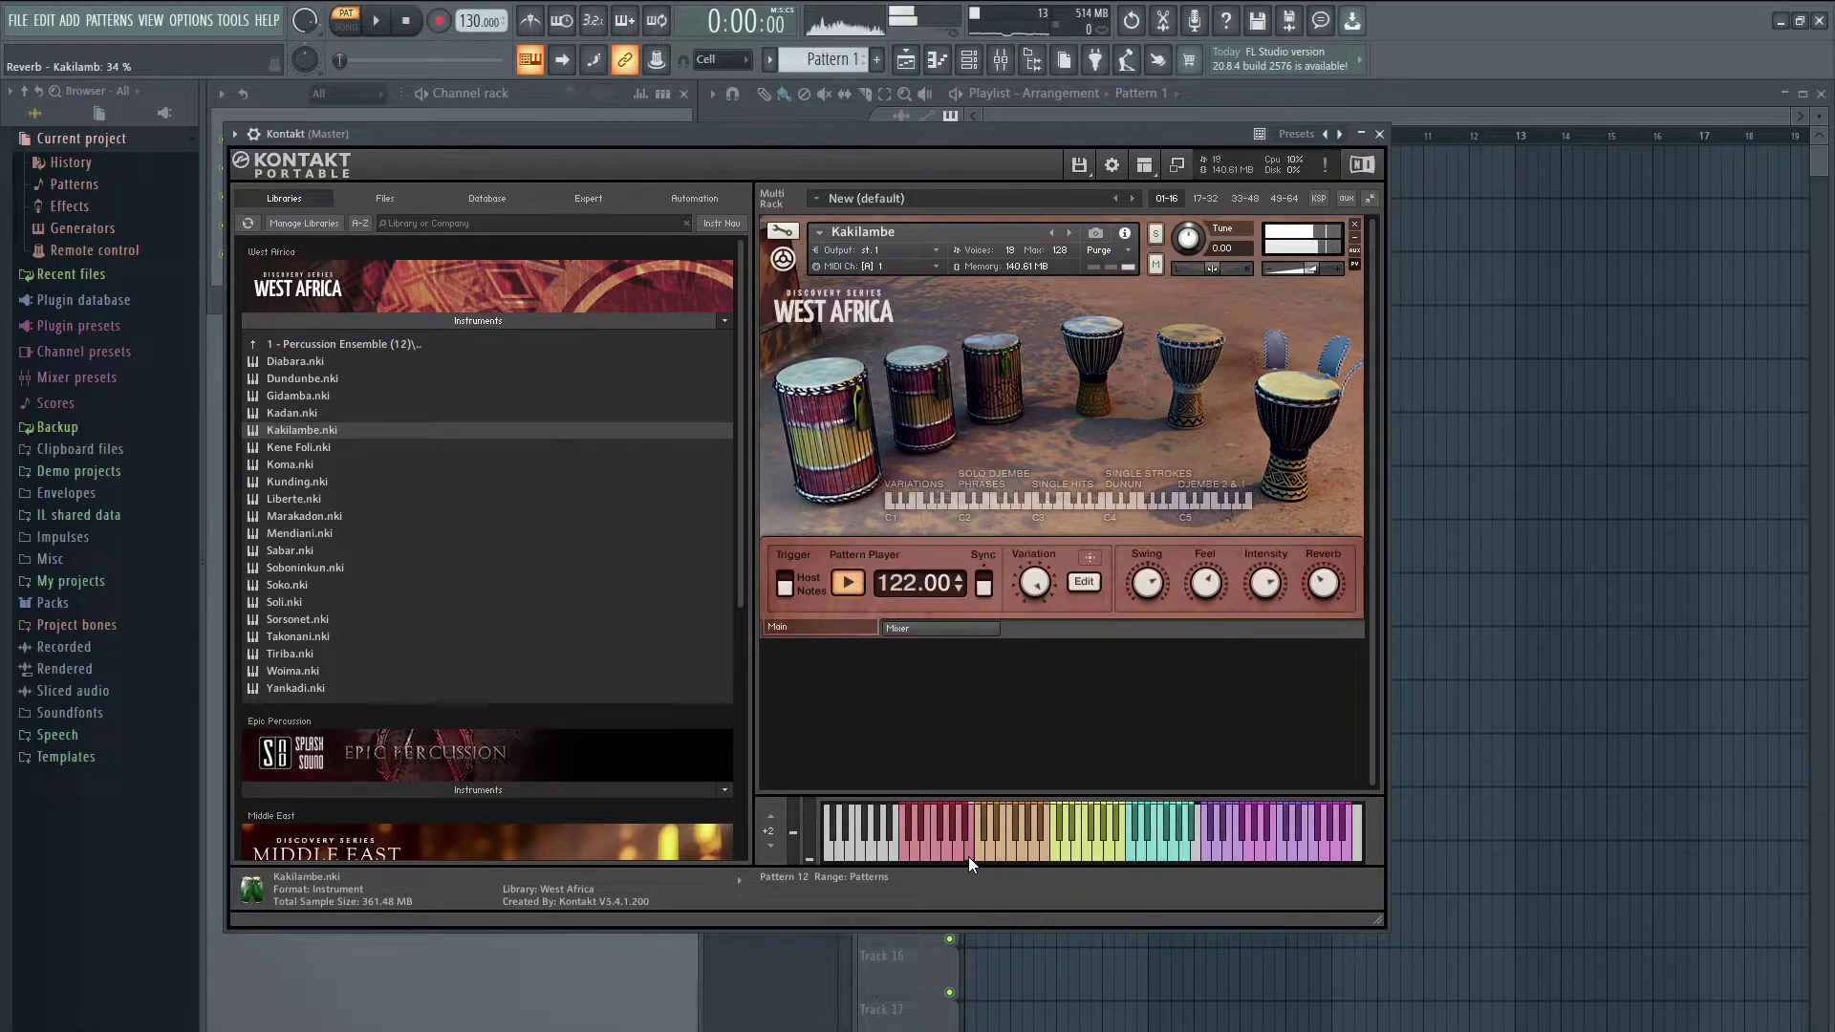
# Step: Replace Kakilambe with the Marakadon ensemble and audition its rhythm patterns through pattern 12
pyautogui.click(1354, 224)
pyautogui.moveTo(707, 466); pyautogui.dragTo(722, 486)
pyautogui.moveTo(1033, 547); pyautogui.dragTo(1032, 548)
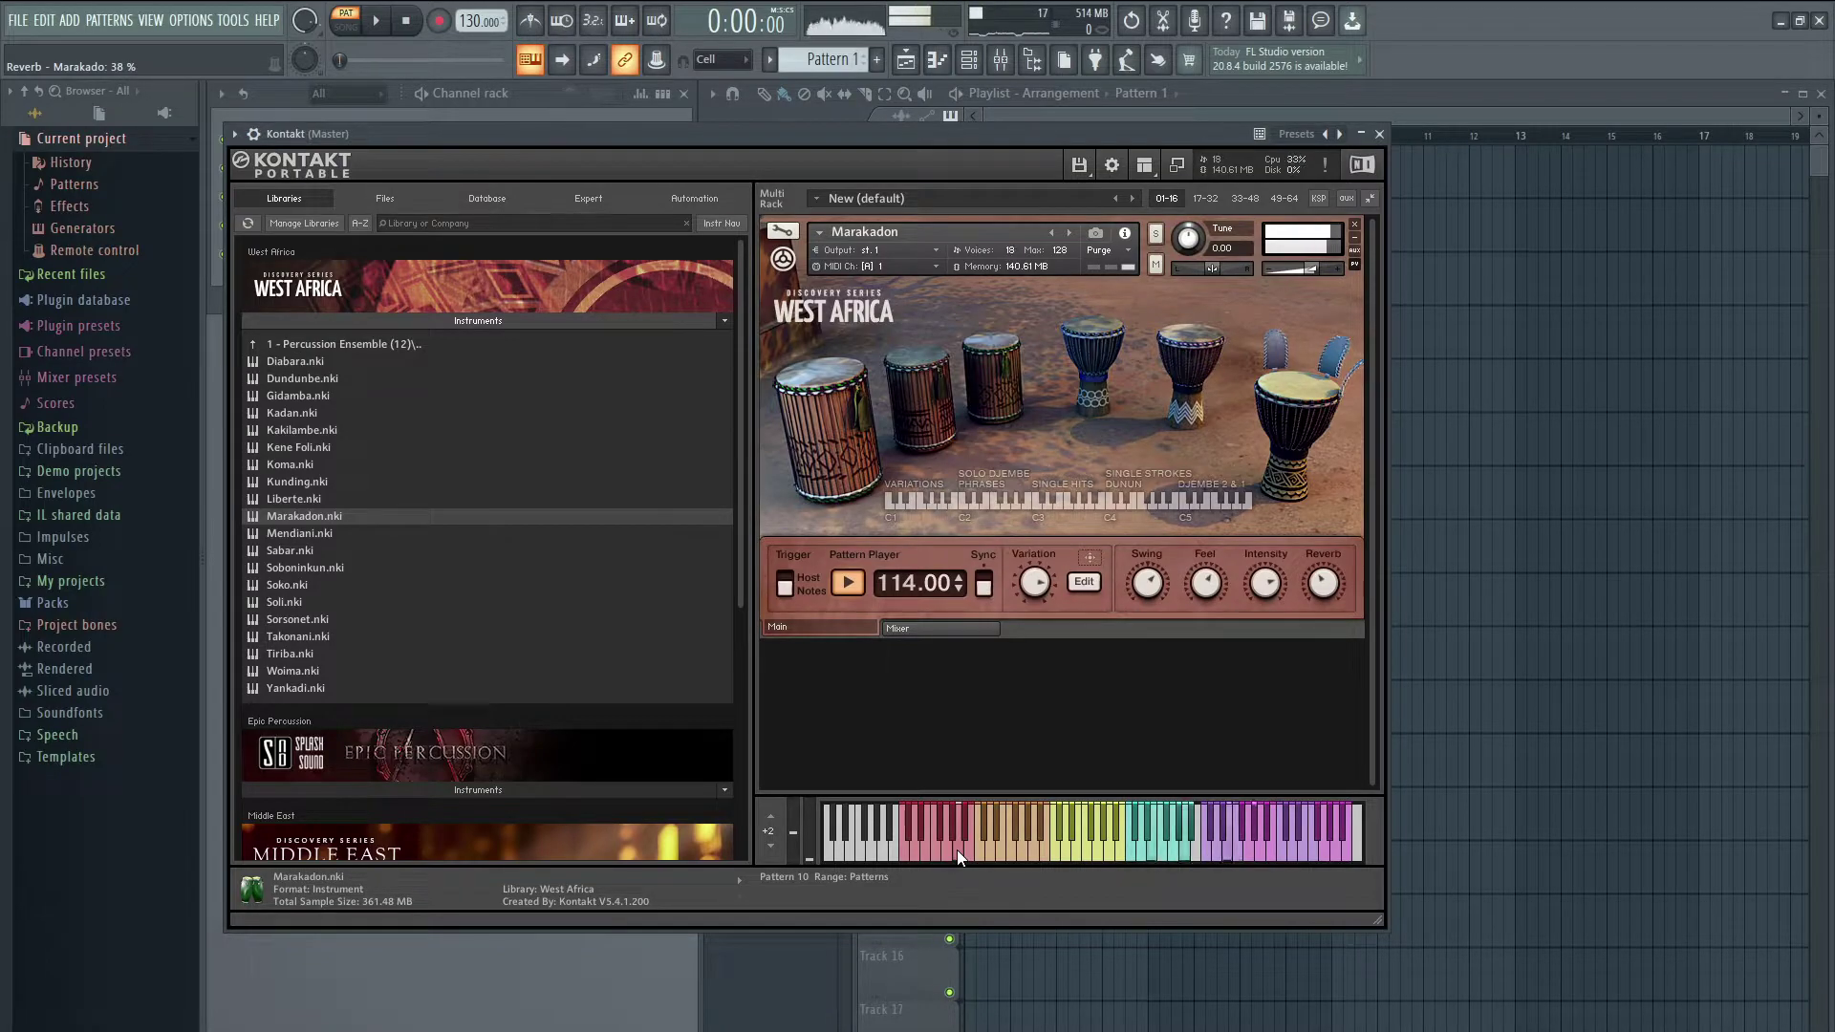
pyautogui.click(970, 863)
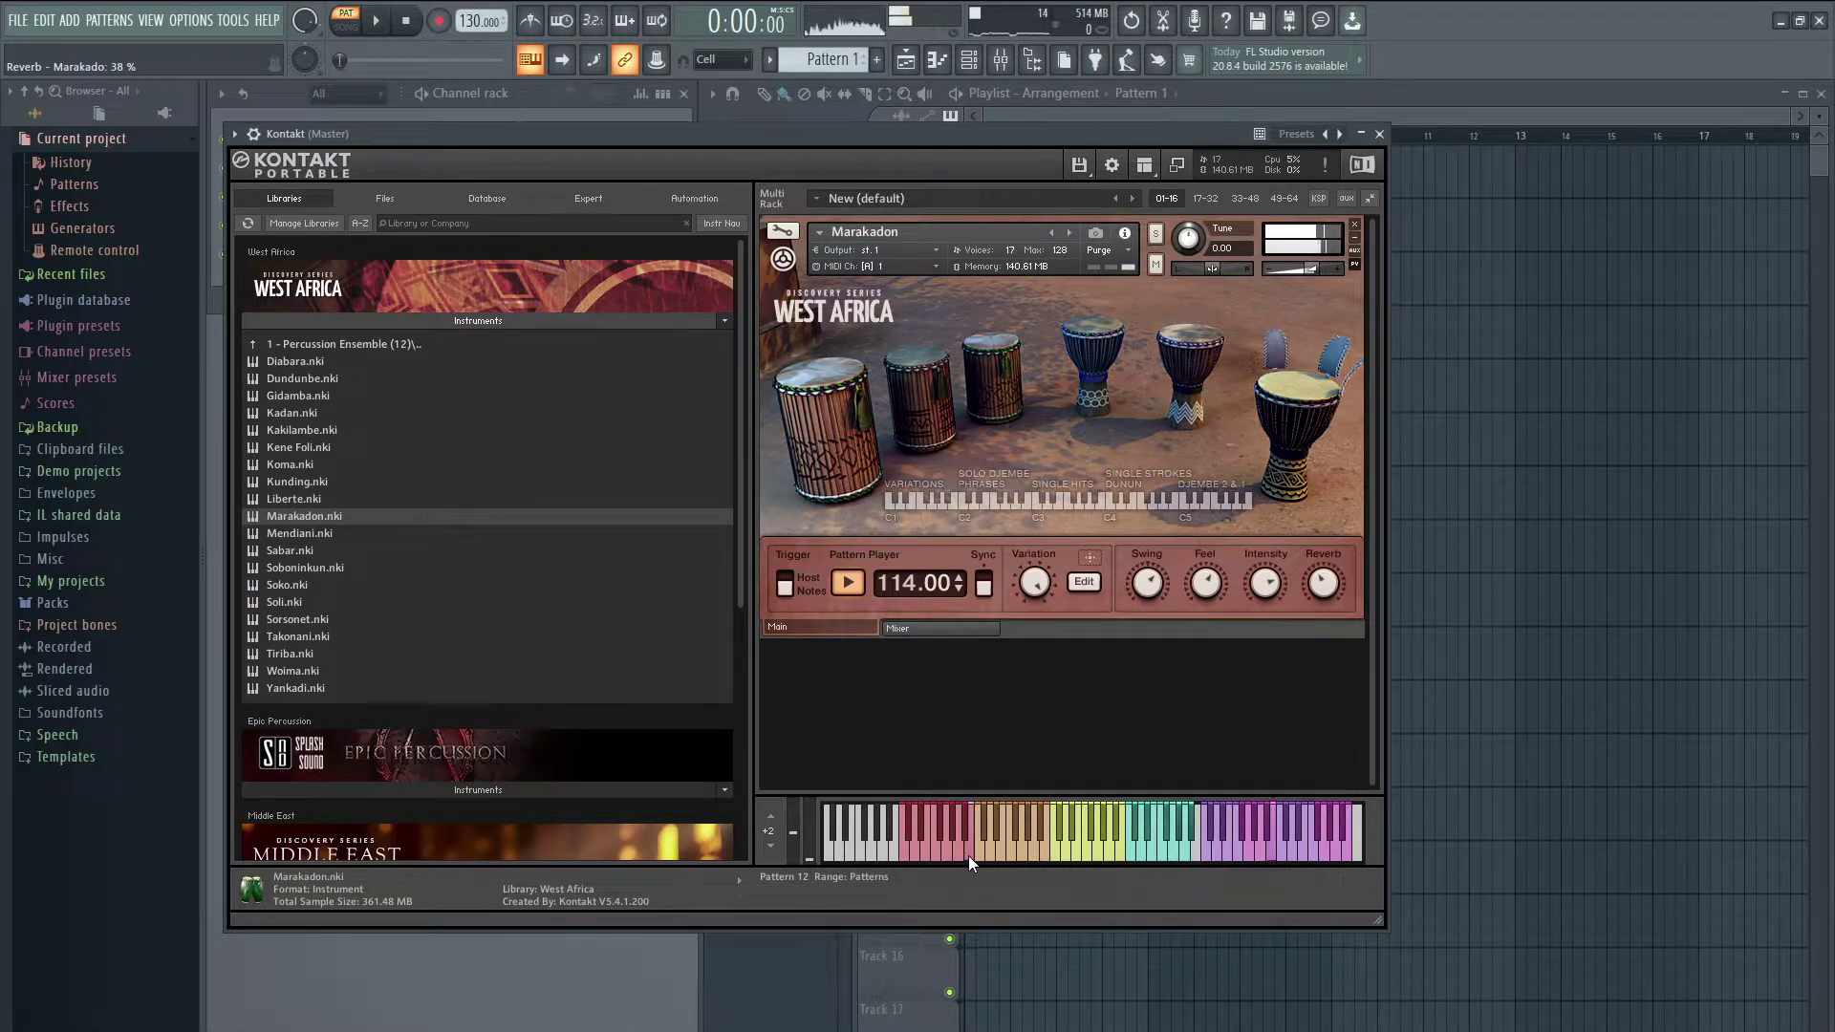
# Step: Replace Marakadon with the Soboninkun ensemble and turn off its tempo sync to the host
pyautogui.click(1355, 224)
pyautogui.moveTo(286, 565); pyautogui.dragTo(1056, 575)
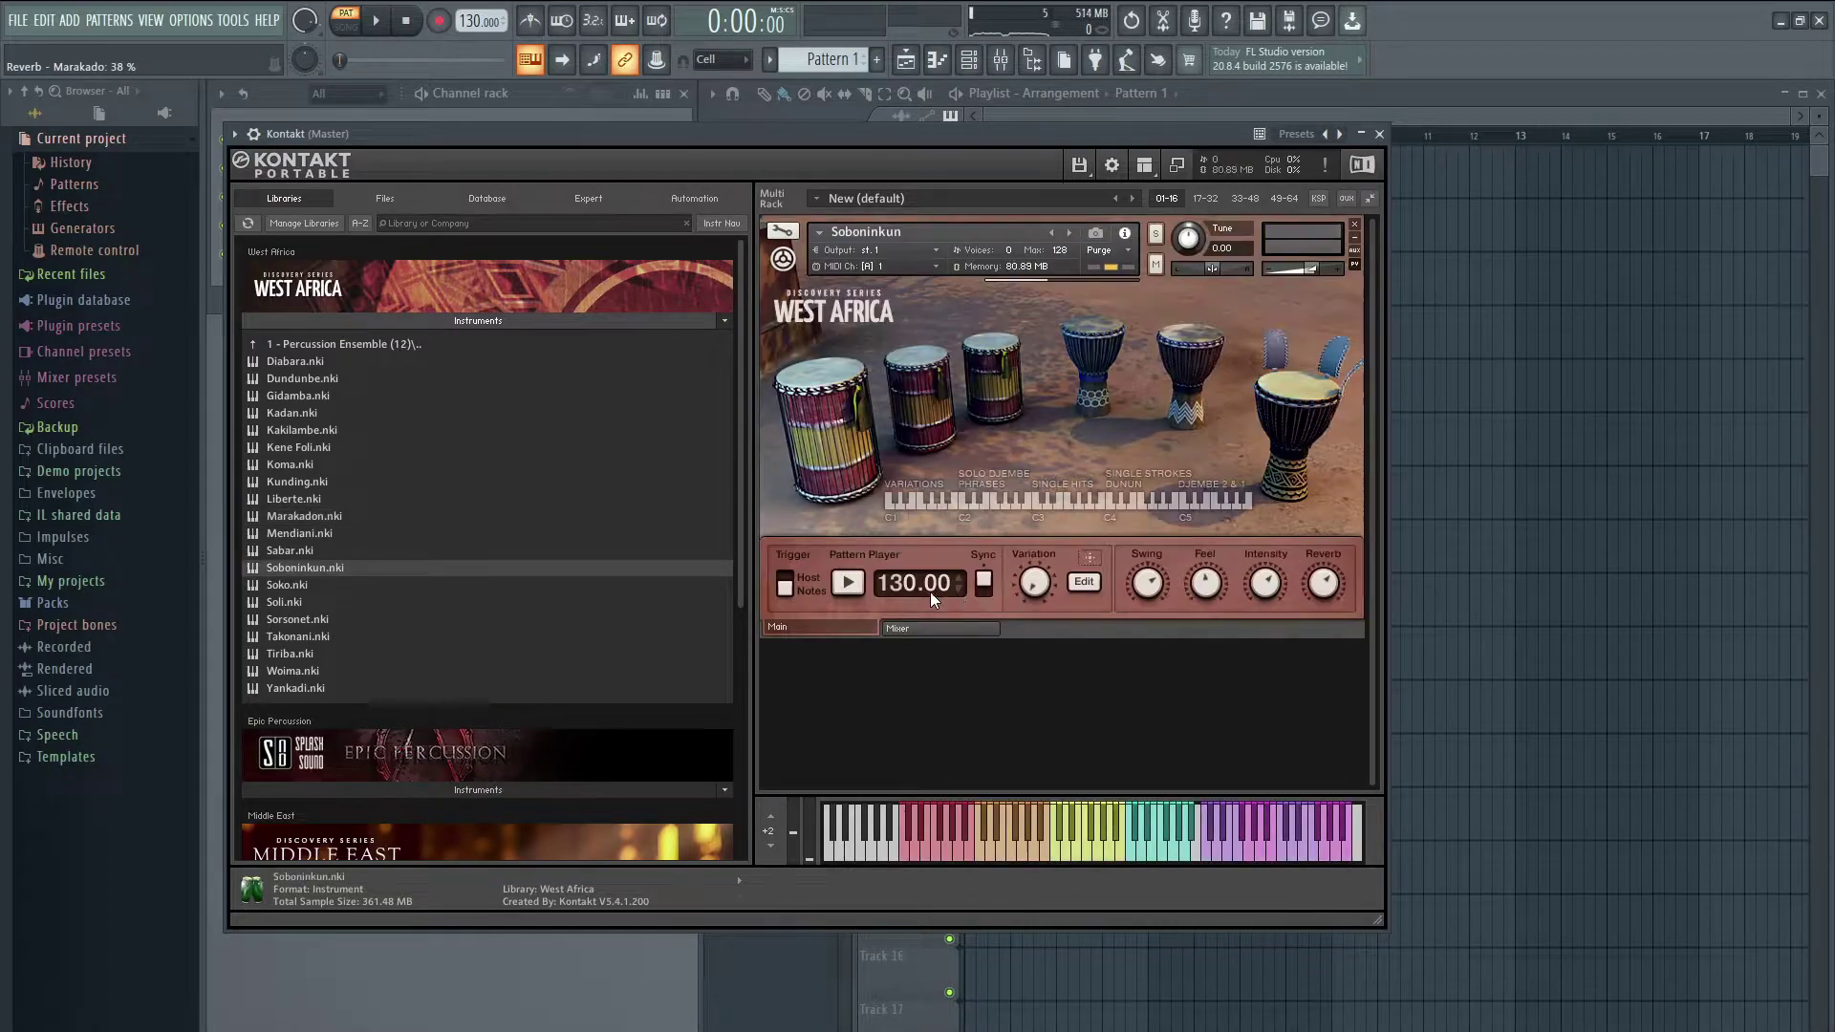
pyautogui.click(985, 583)
# Step: Audition several rhythm patterns of the Soboninkun ensemble
pyautogui.click(906, 859)
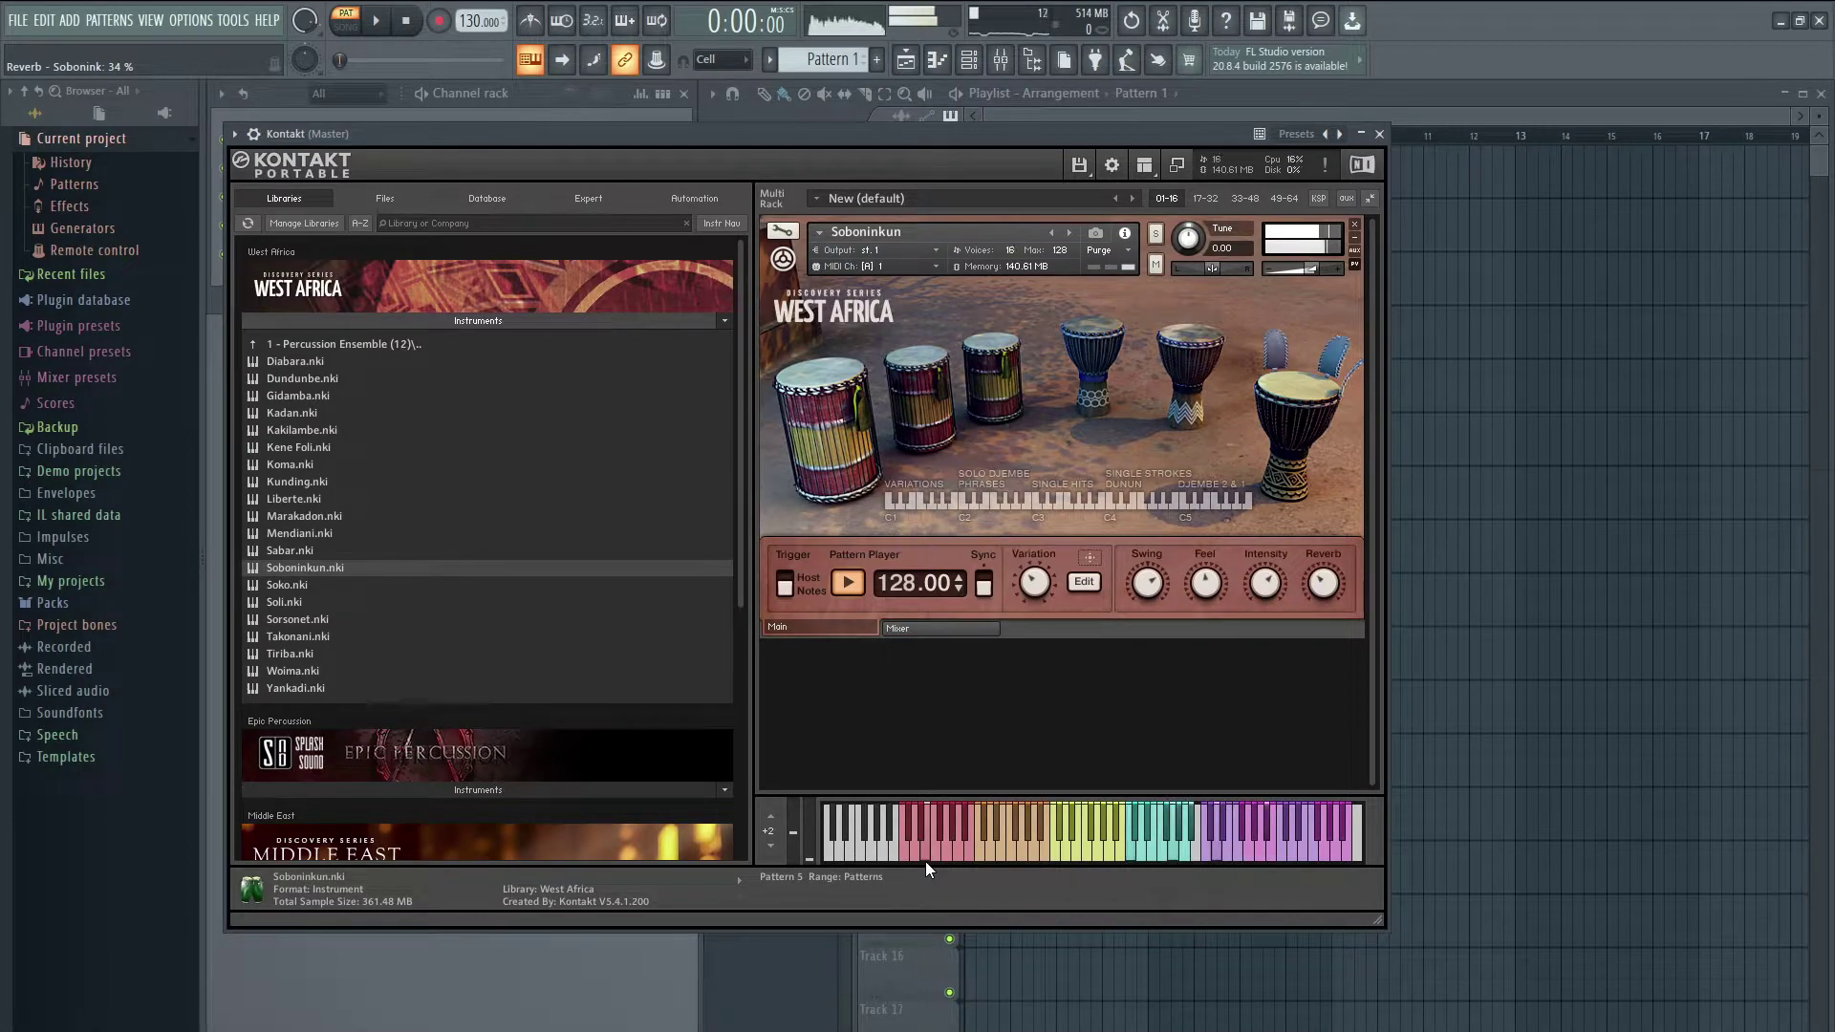
pyautogui.click(944, 833)
pyautogui.click(943, 834)
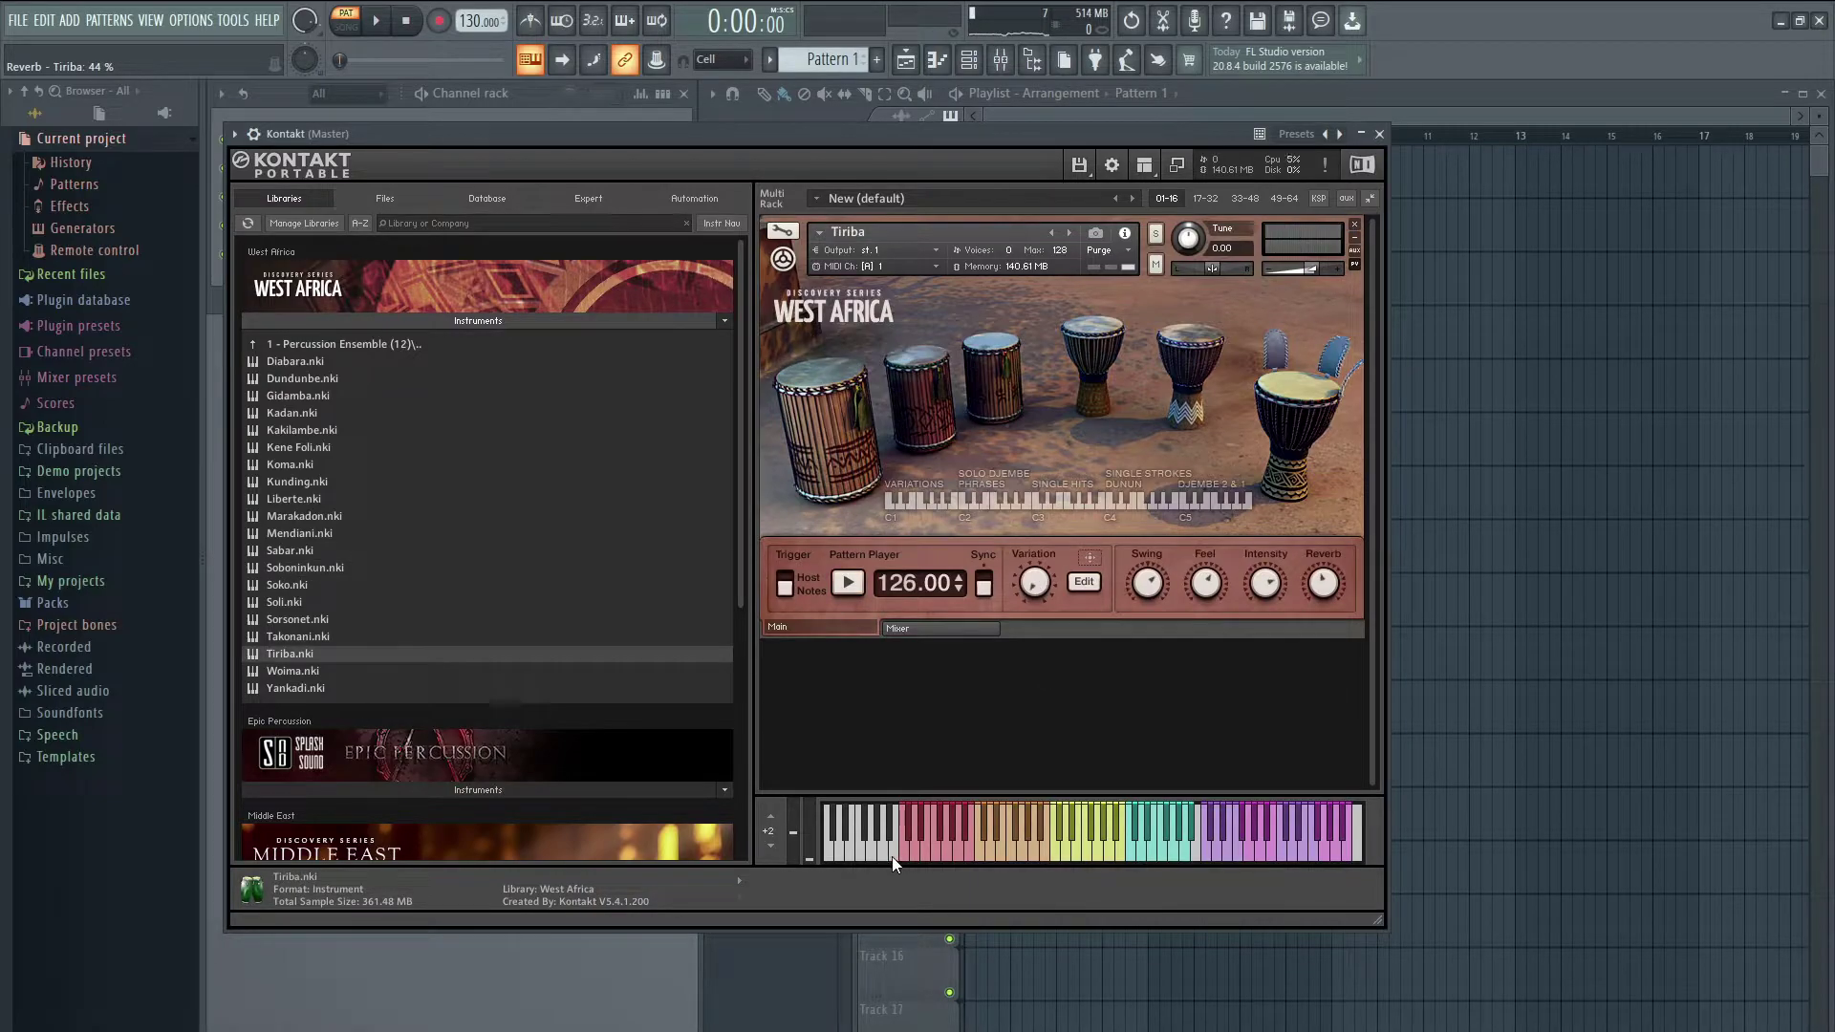
# Step: Audition the Tiriba ensemble's rhythm patterns through pattern 11
pyautogui.click(892, 857)
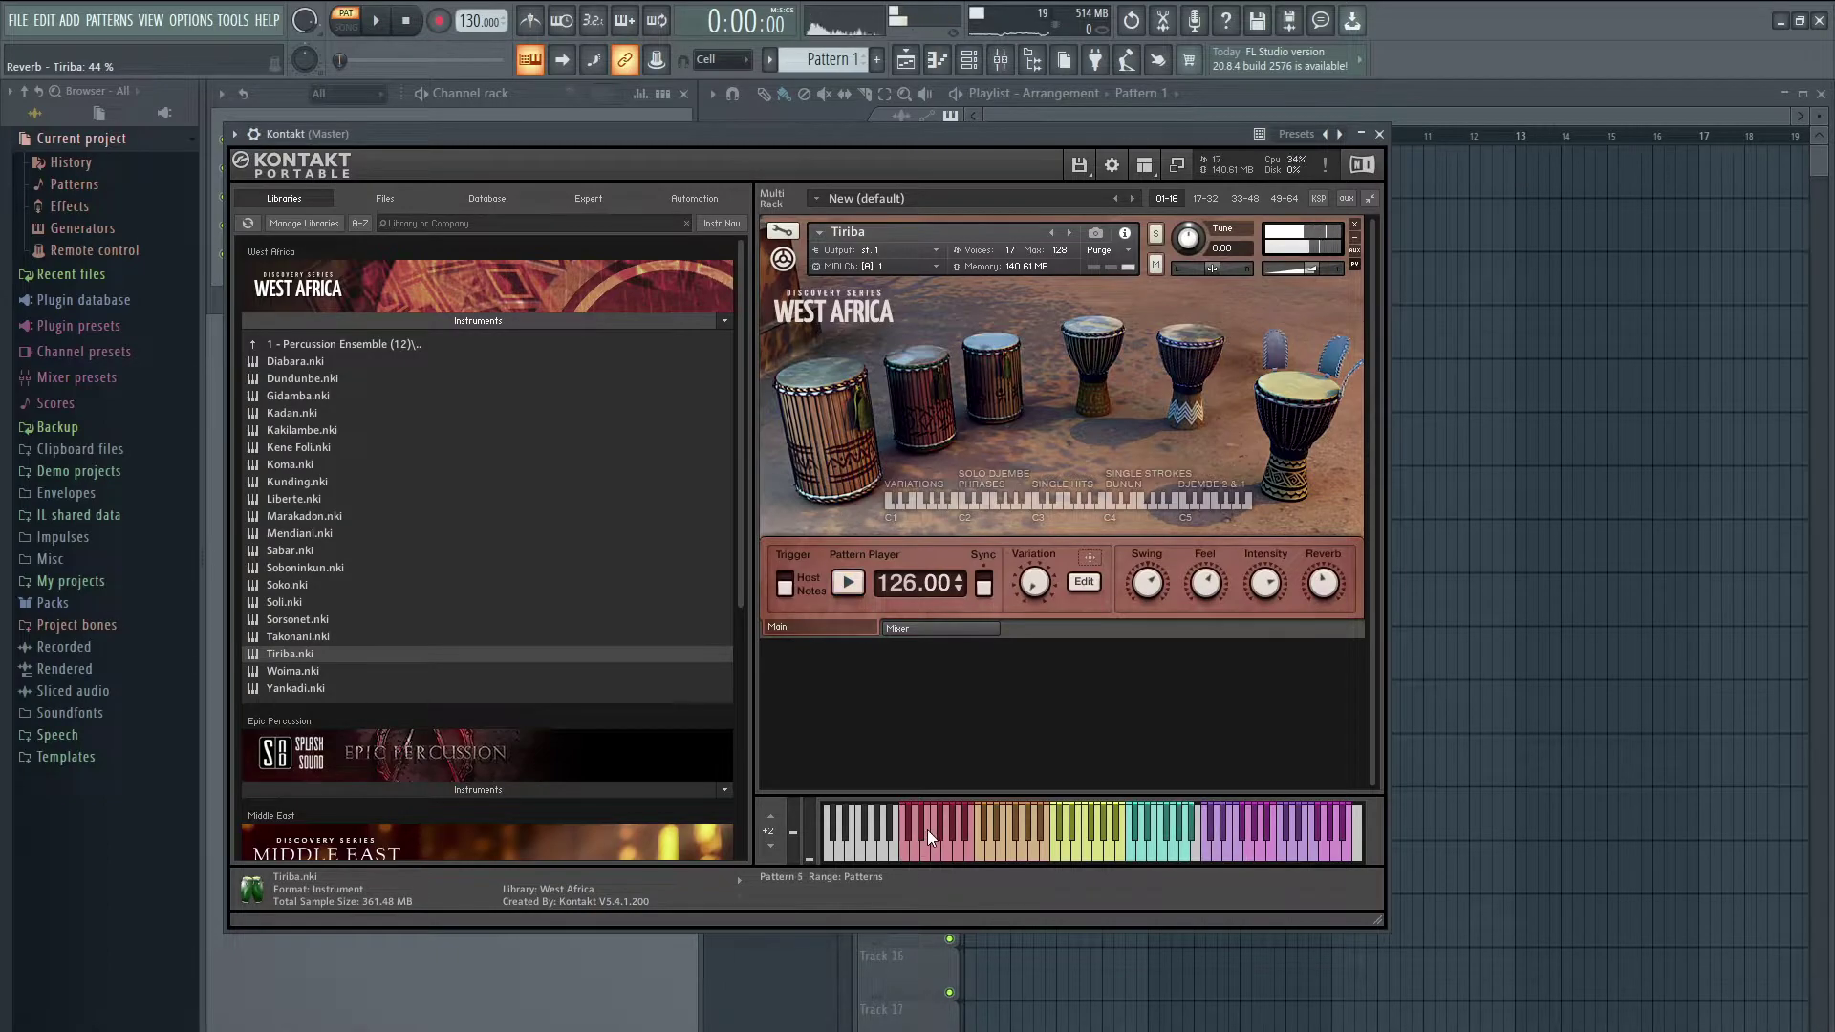
pyautogui.click(969, 841)
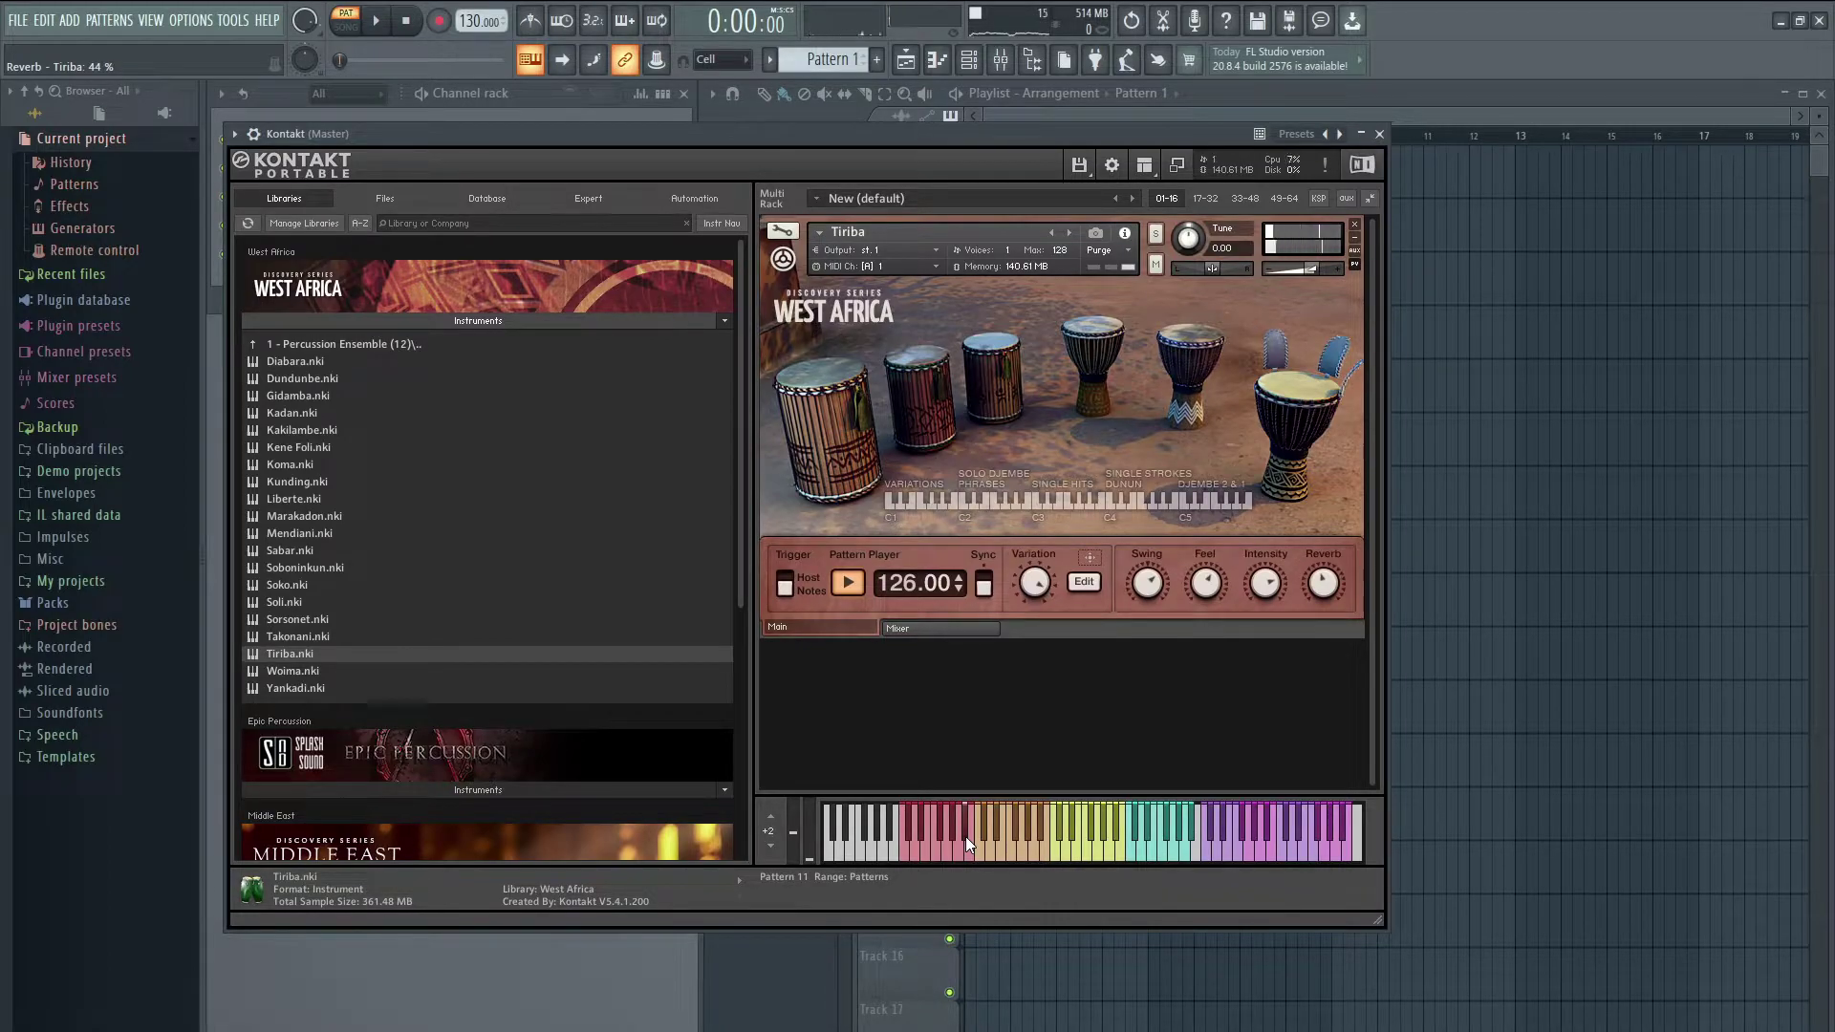
pyautogui.click(967, 845)
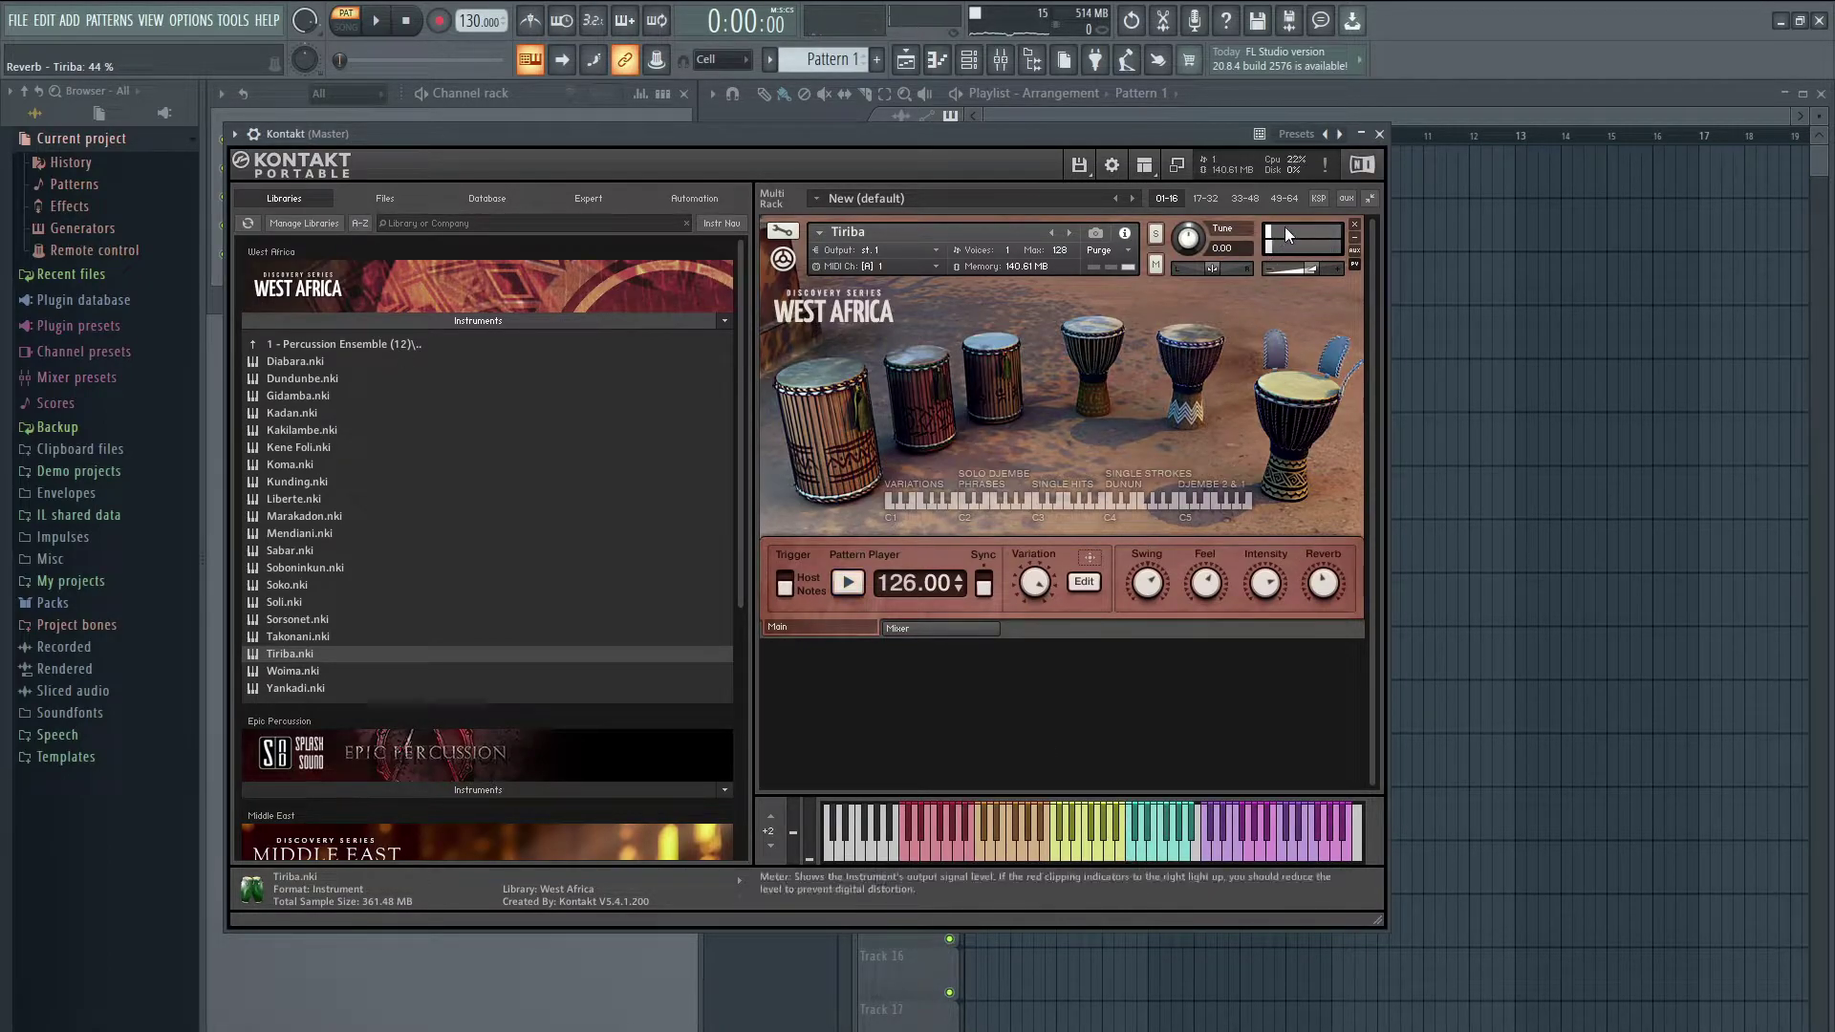
# Step: Remove Tiriba and load Balakulandian from the 2 - Percussion Ensemble (16) folder
pyautogui.click(1355, 225)
pyautogui.click(419, 341)
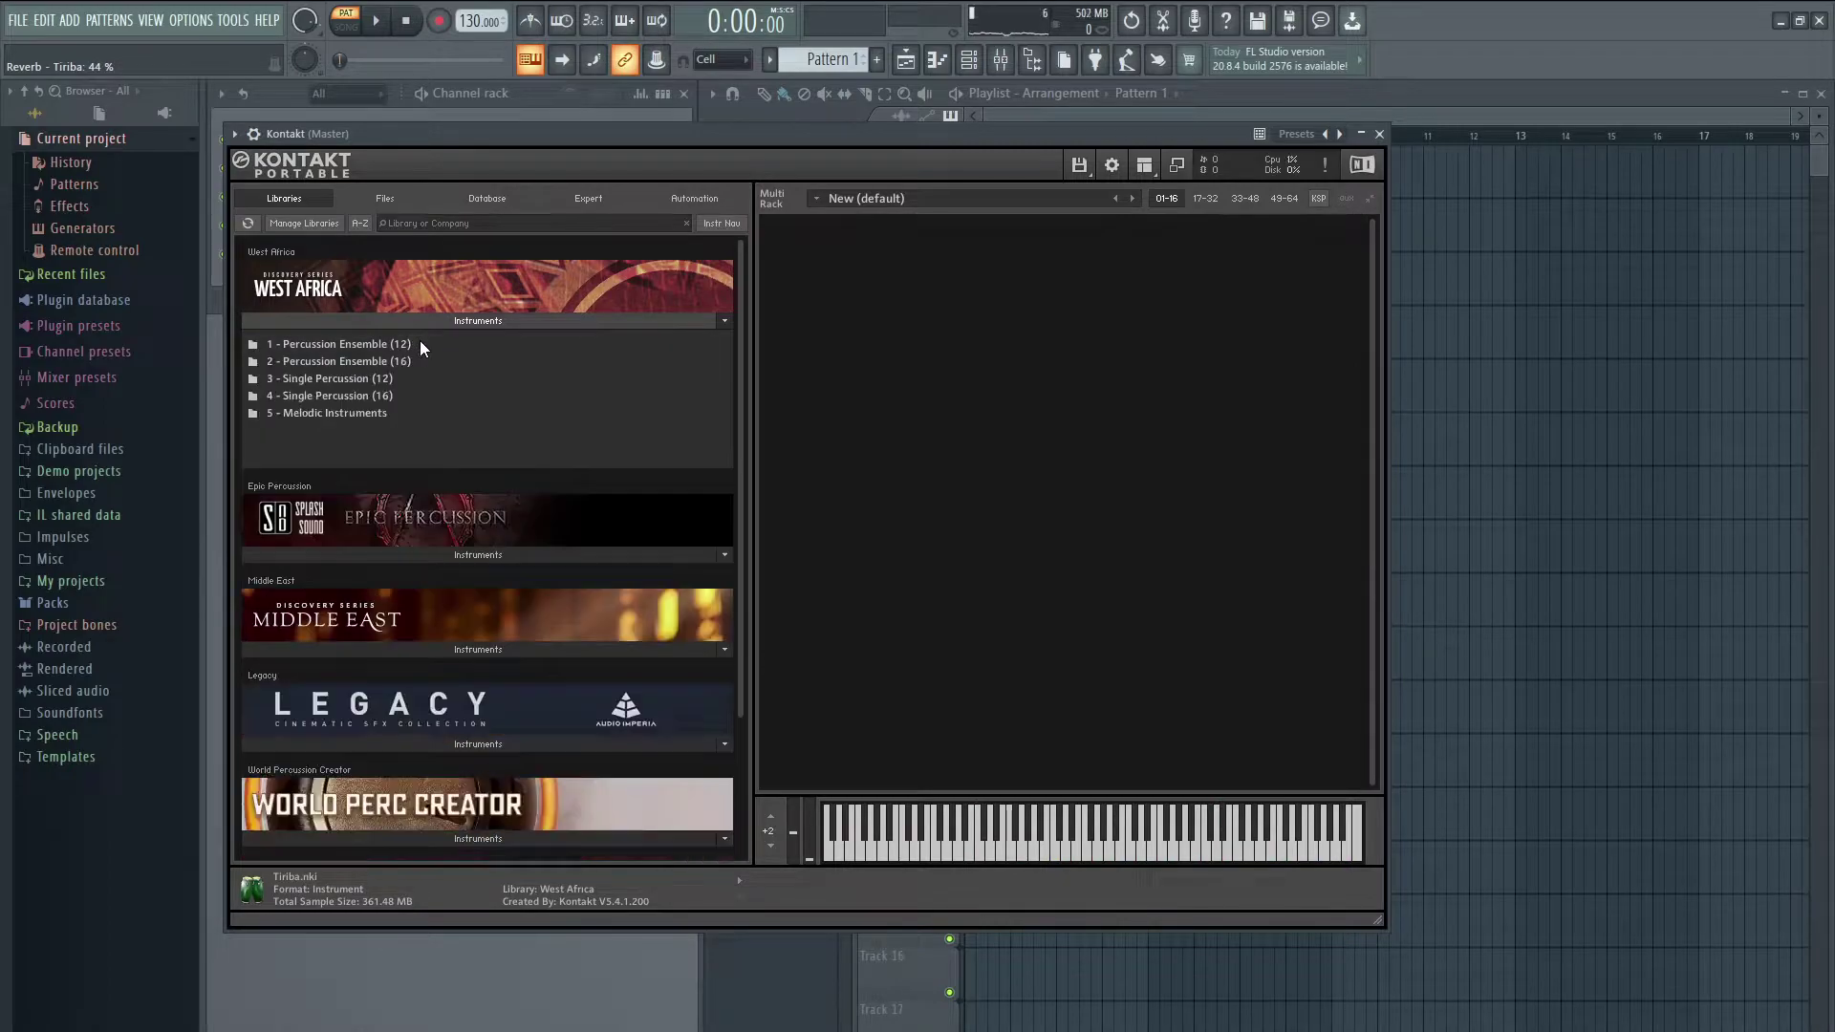
pyautogui.moveTo(319, 377); pyautogui.dragTo(912, 426)
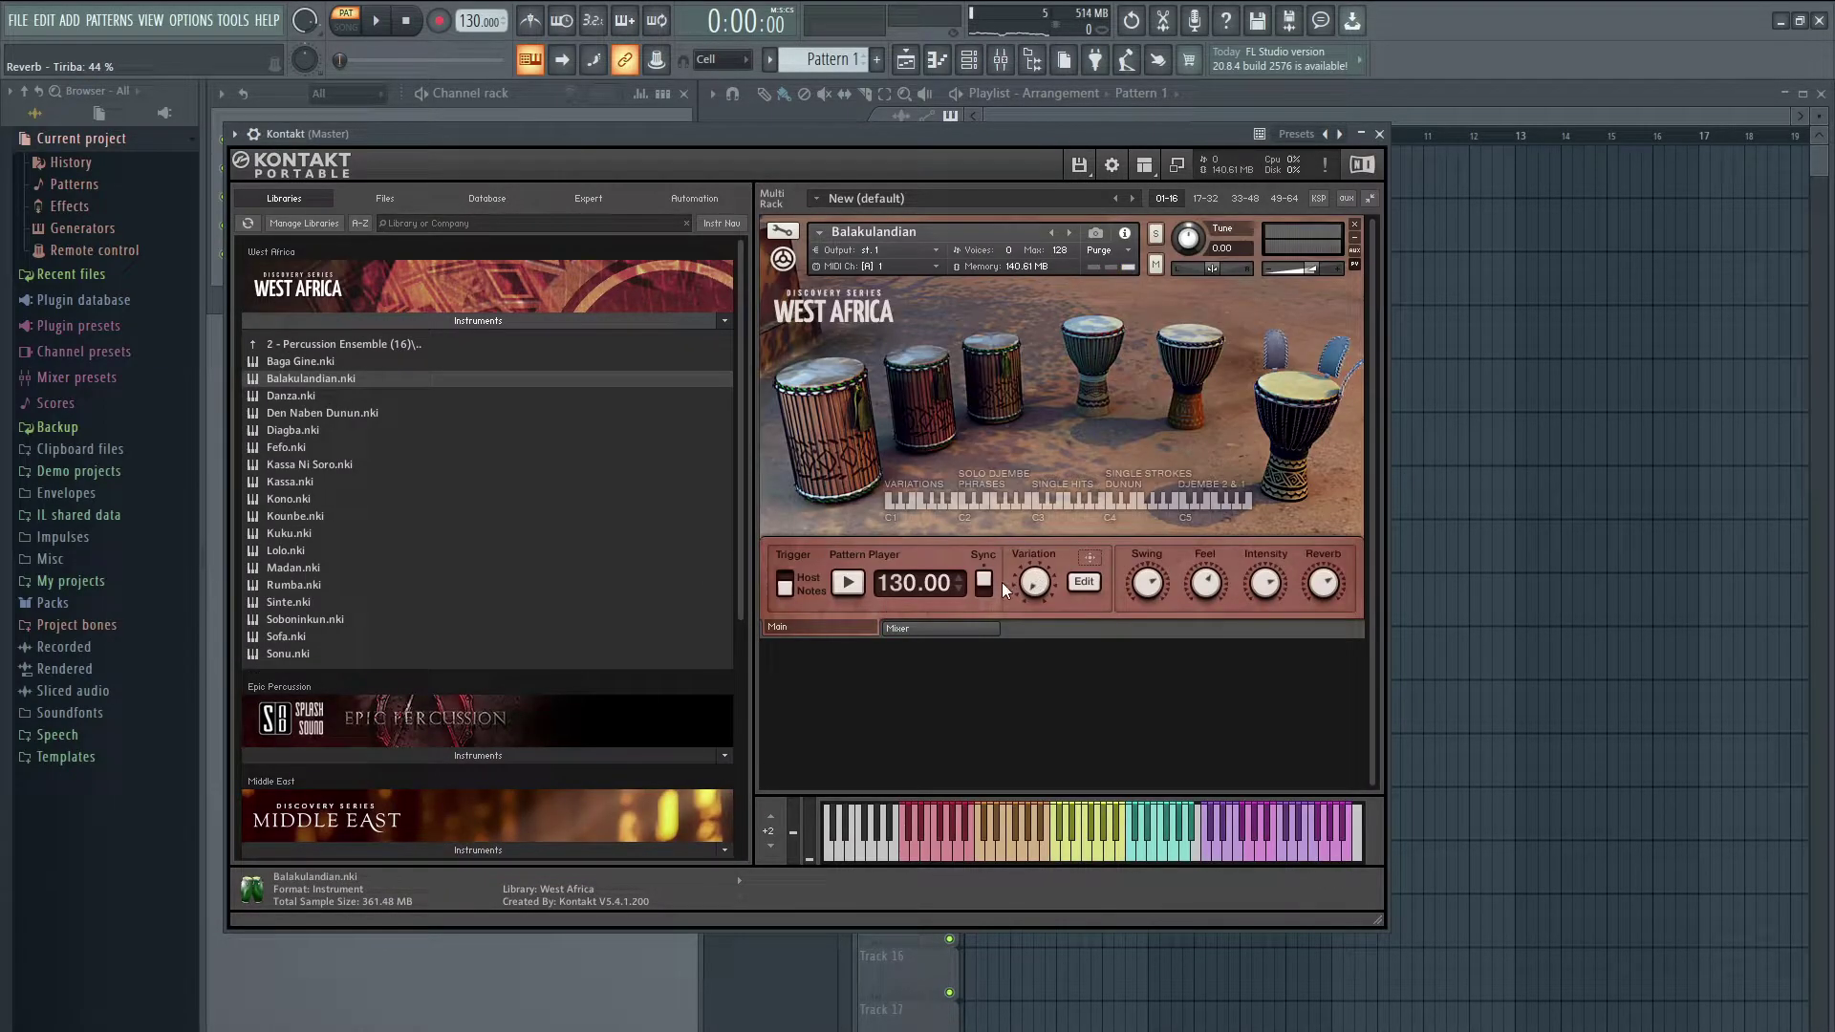
# Step: Audition a selection of Balakulandian rhythm patterns, from pattern 1 through pattern 9
pyautogui.click(903, 857)
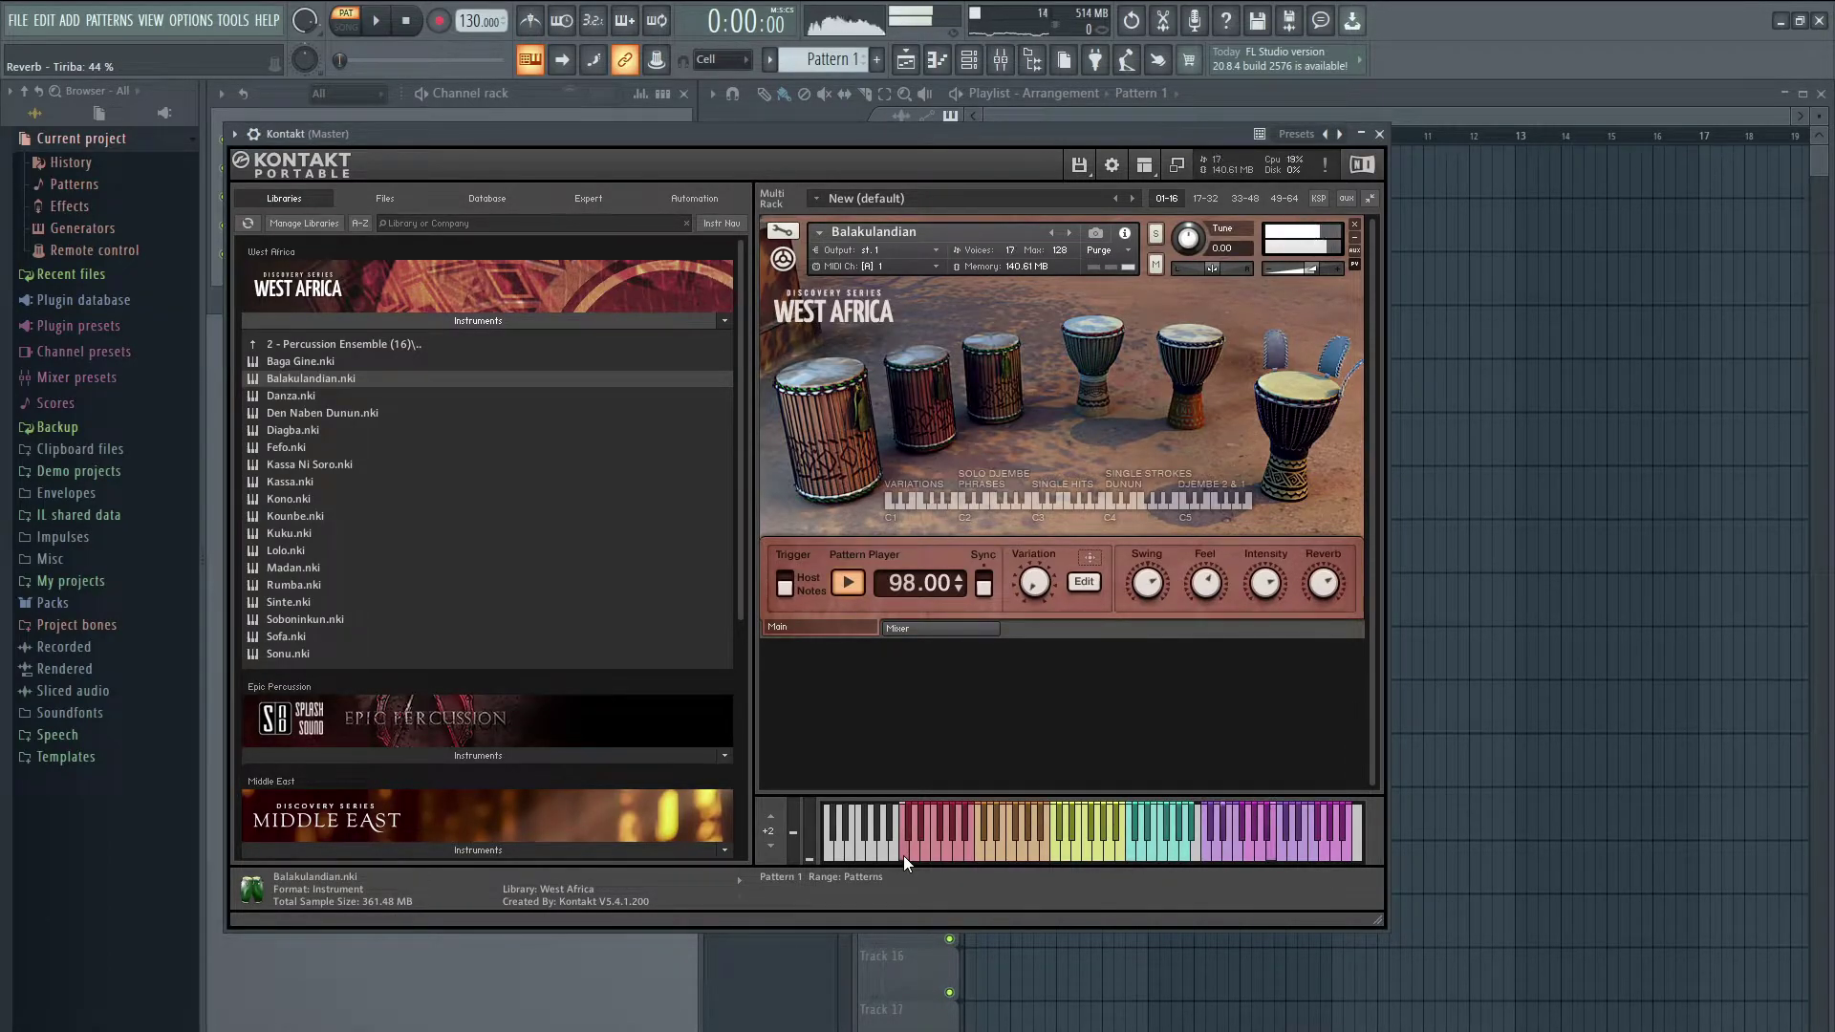
pyautogui.click(921, 835)
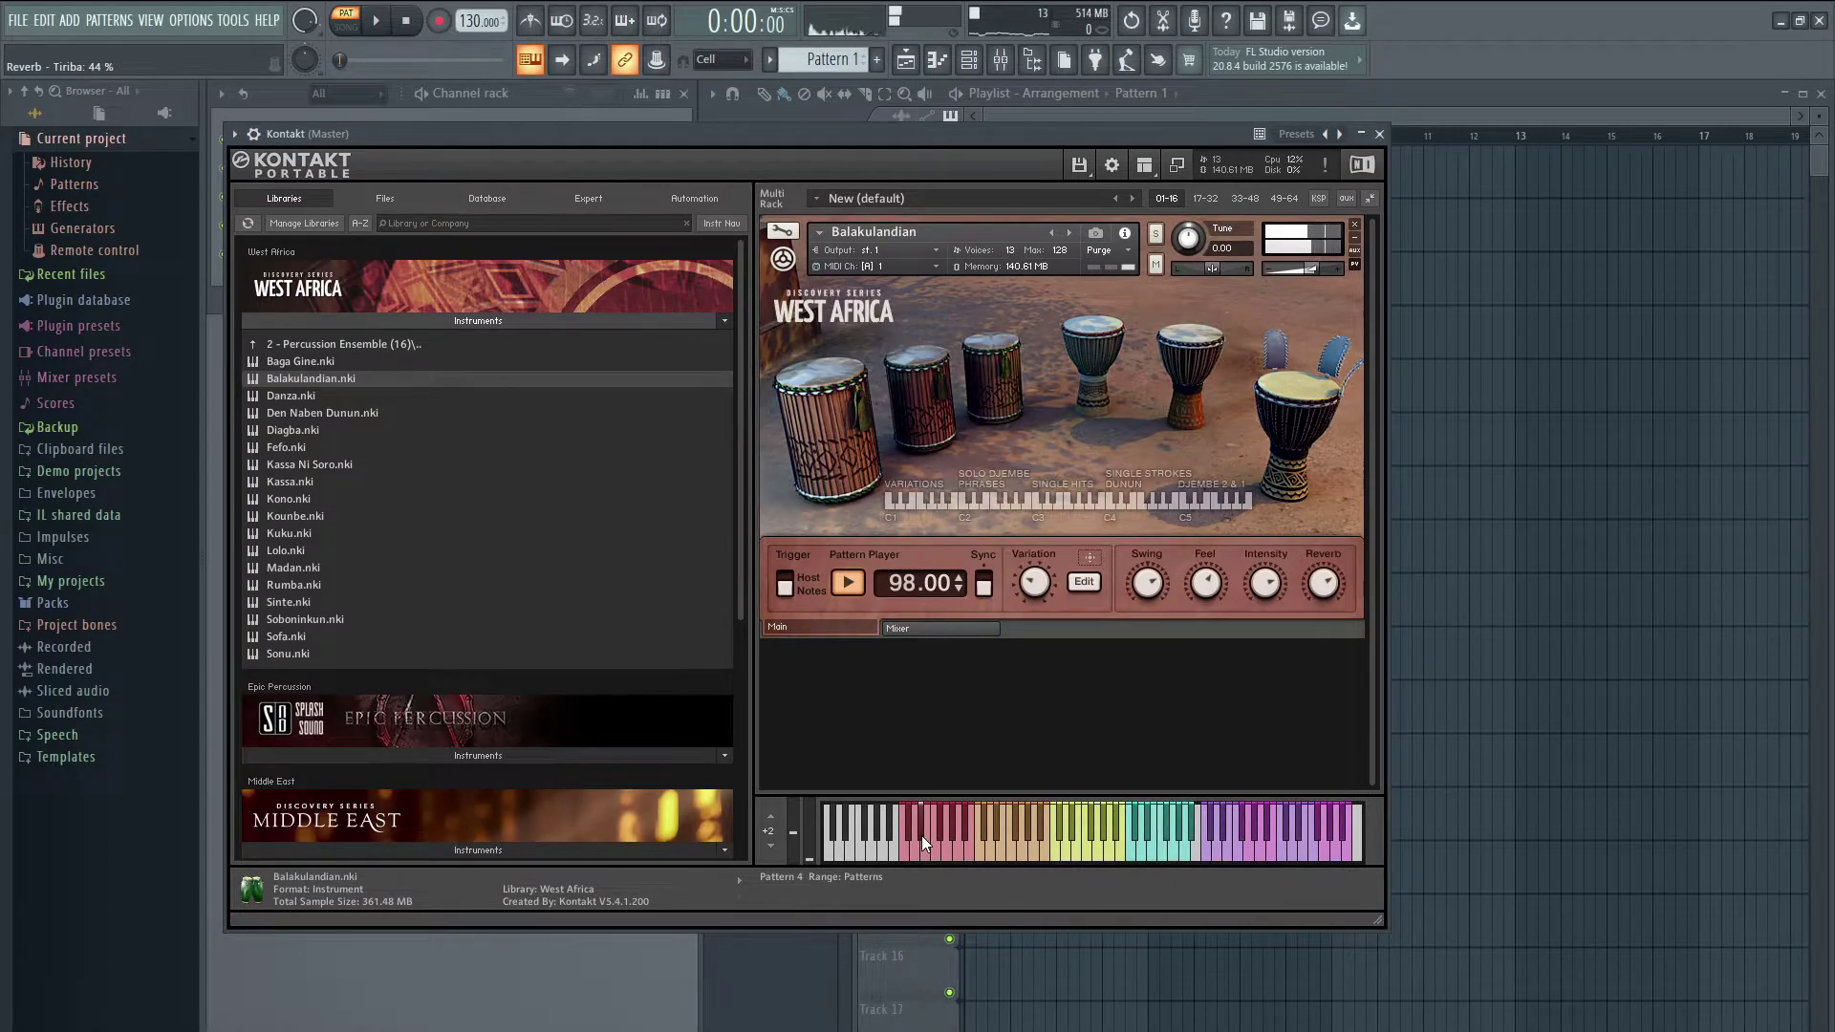
pyautogui.click(933, 852)
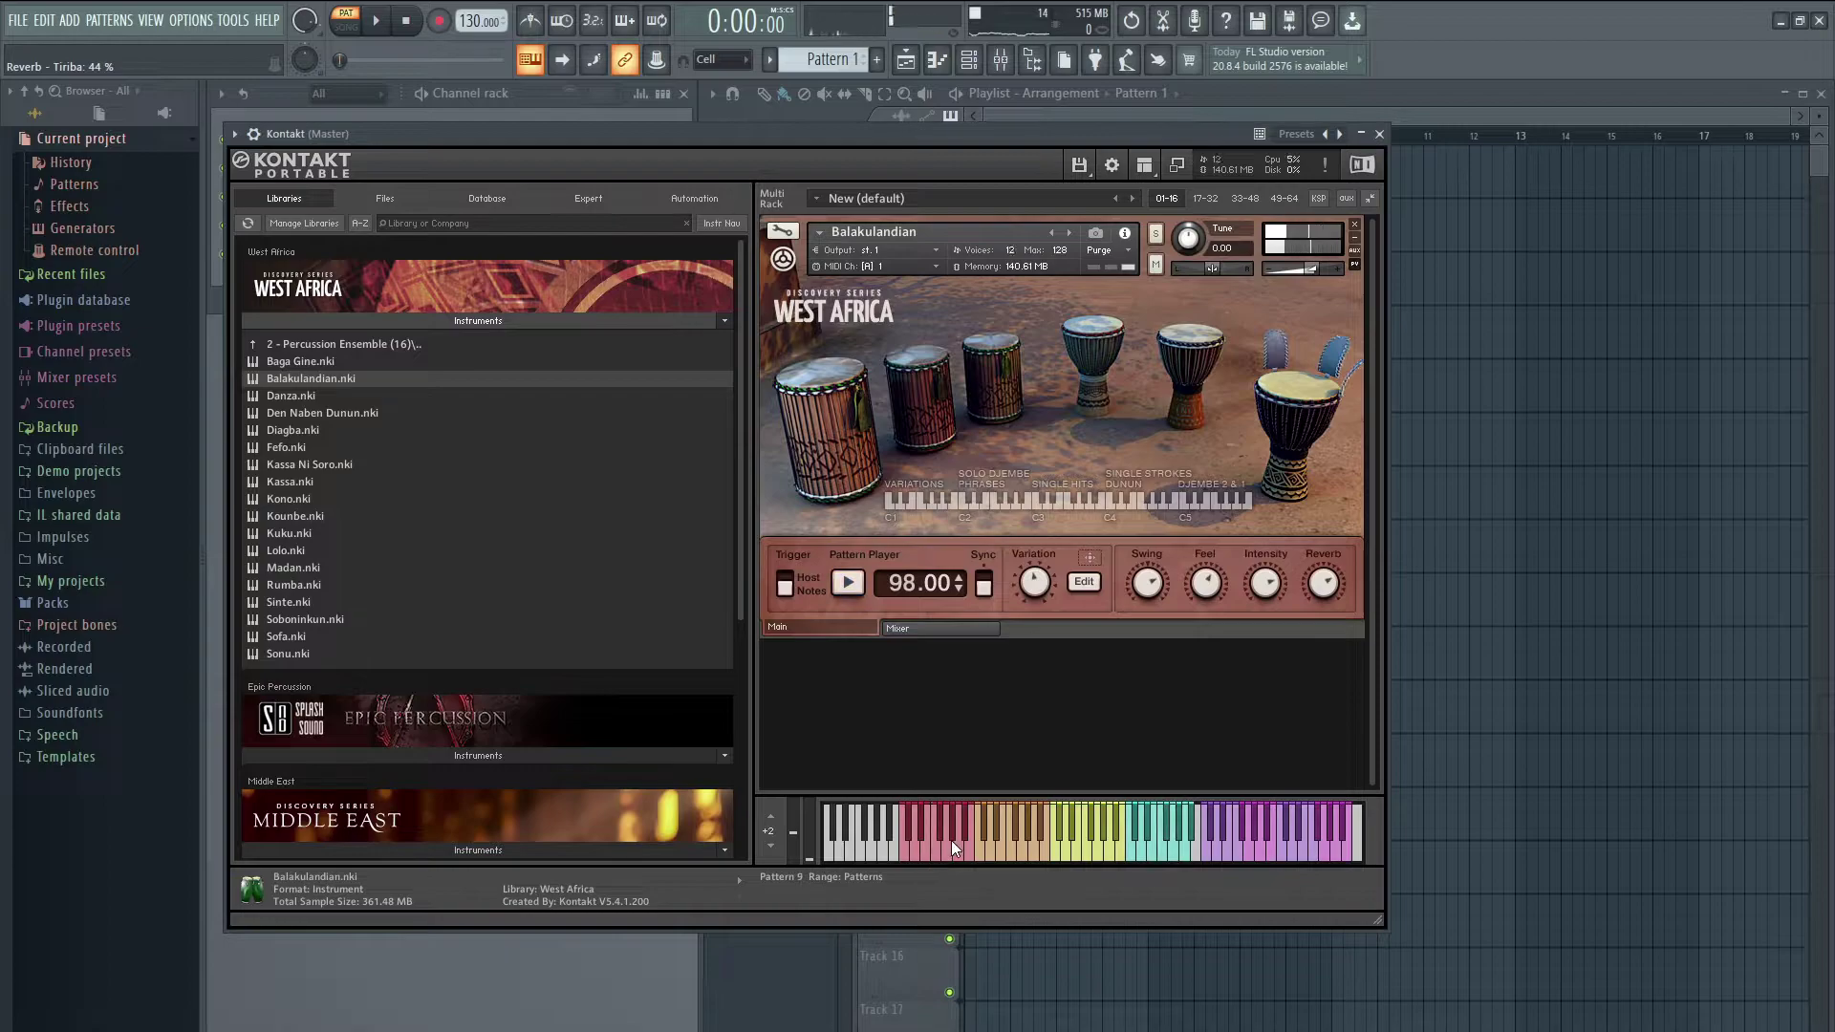
pyautogui.click(952, 839)
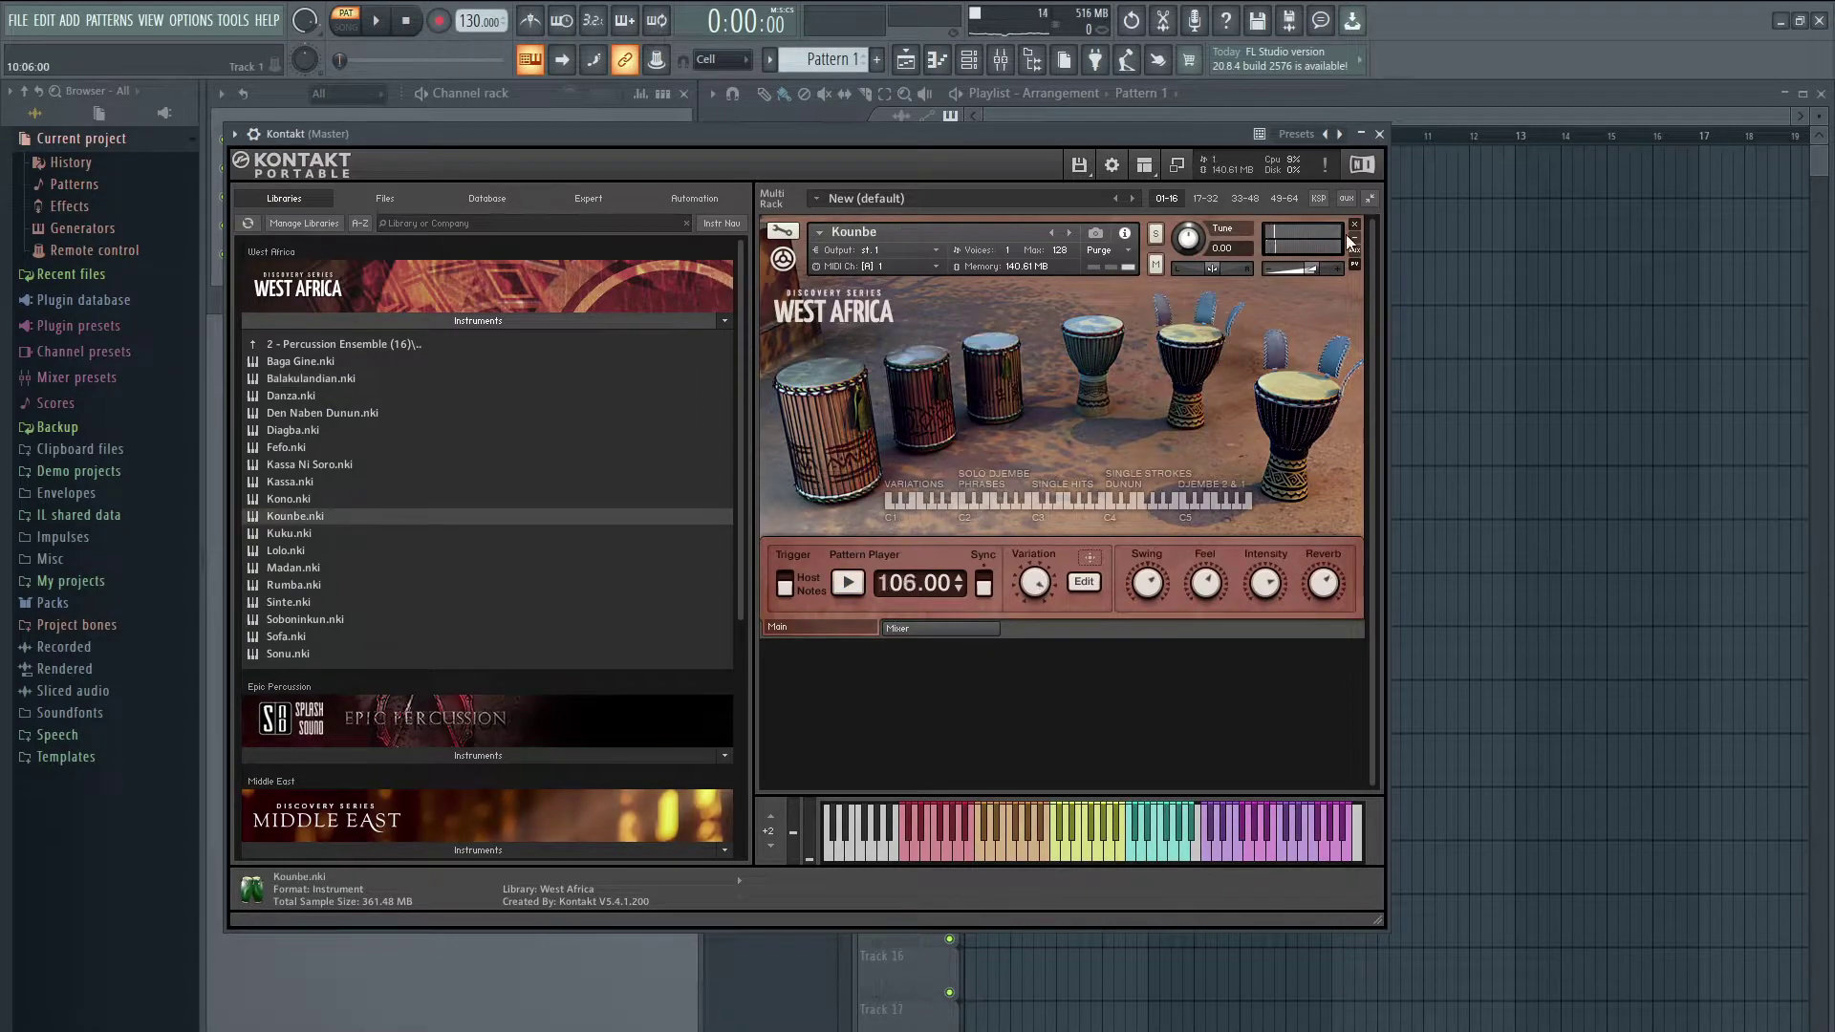
# Step: Replace Kounbe with the Madan ensemble without saving changes, and turn off Madan's tempo sync to the host
pyautogui.click(1353, 226)
pyautogui.click(934, 587)
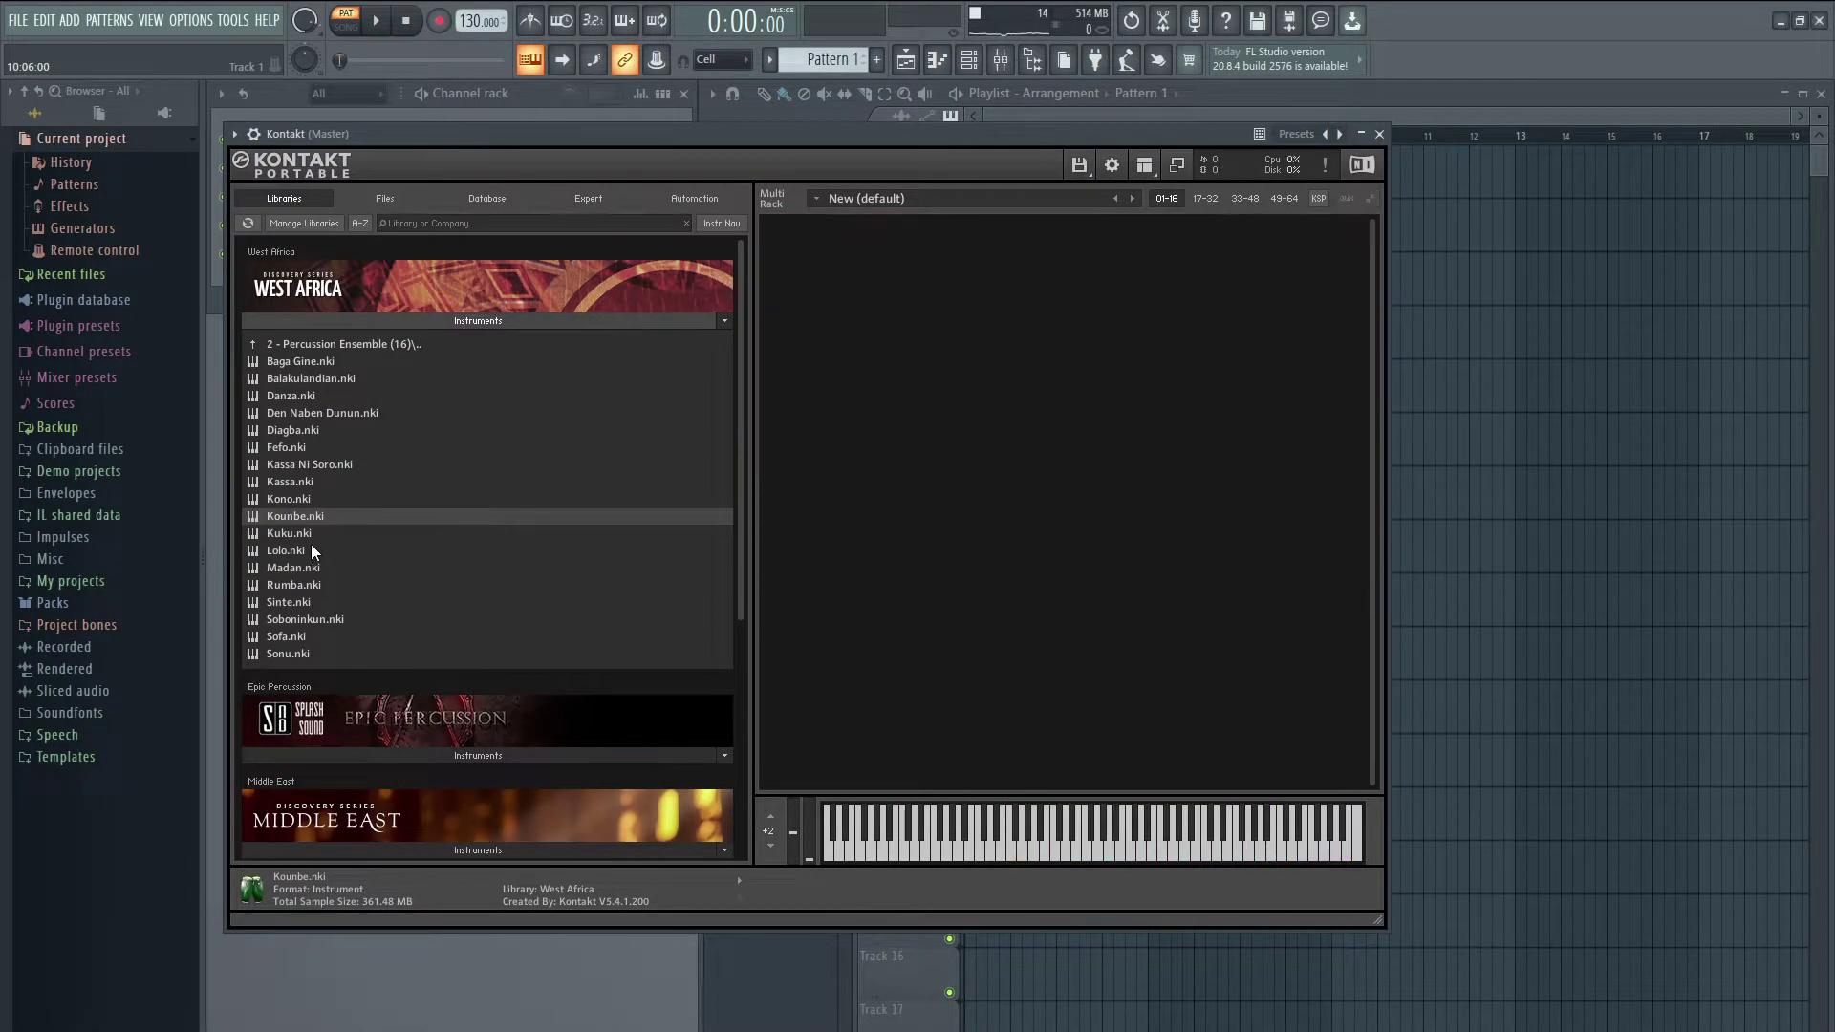
pyautogui.click(295, 567)
pyautogui.moveTo(294, 568); pyautogui.dragTo(1066, 634)
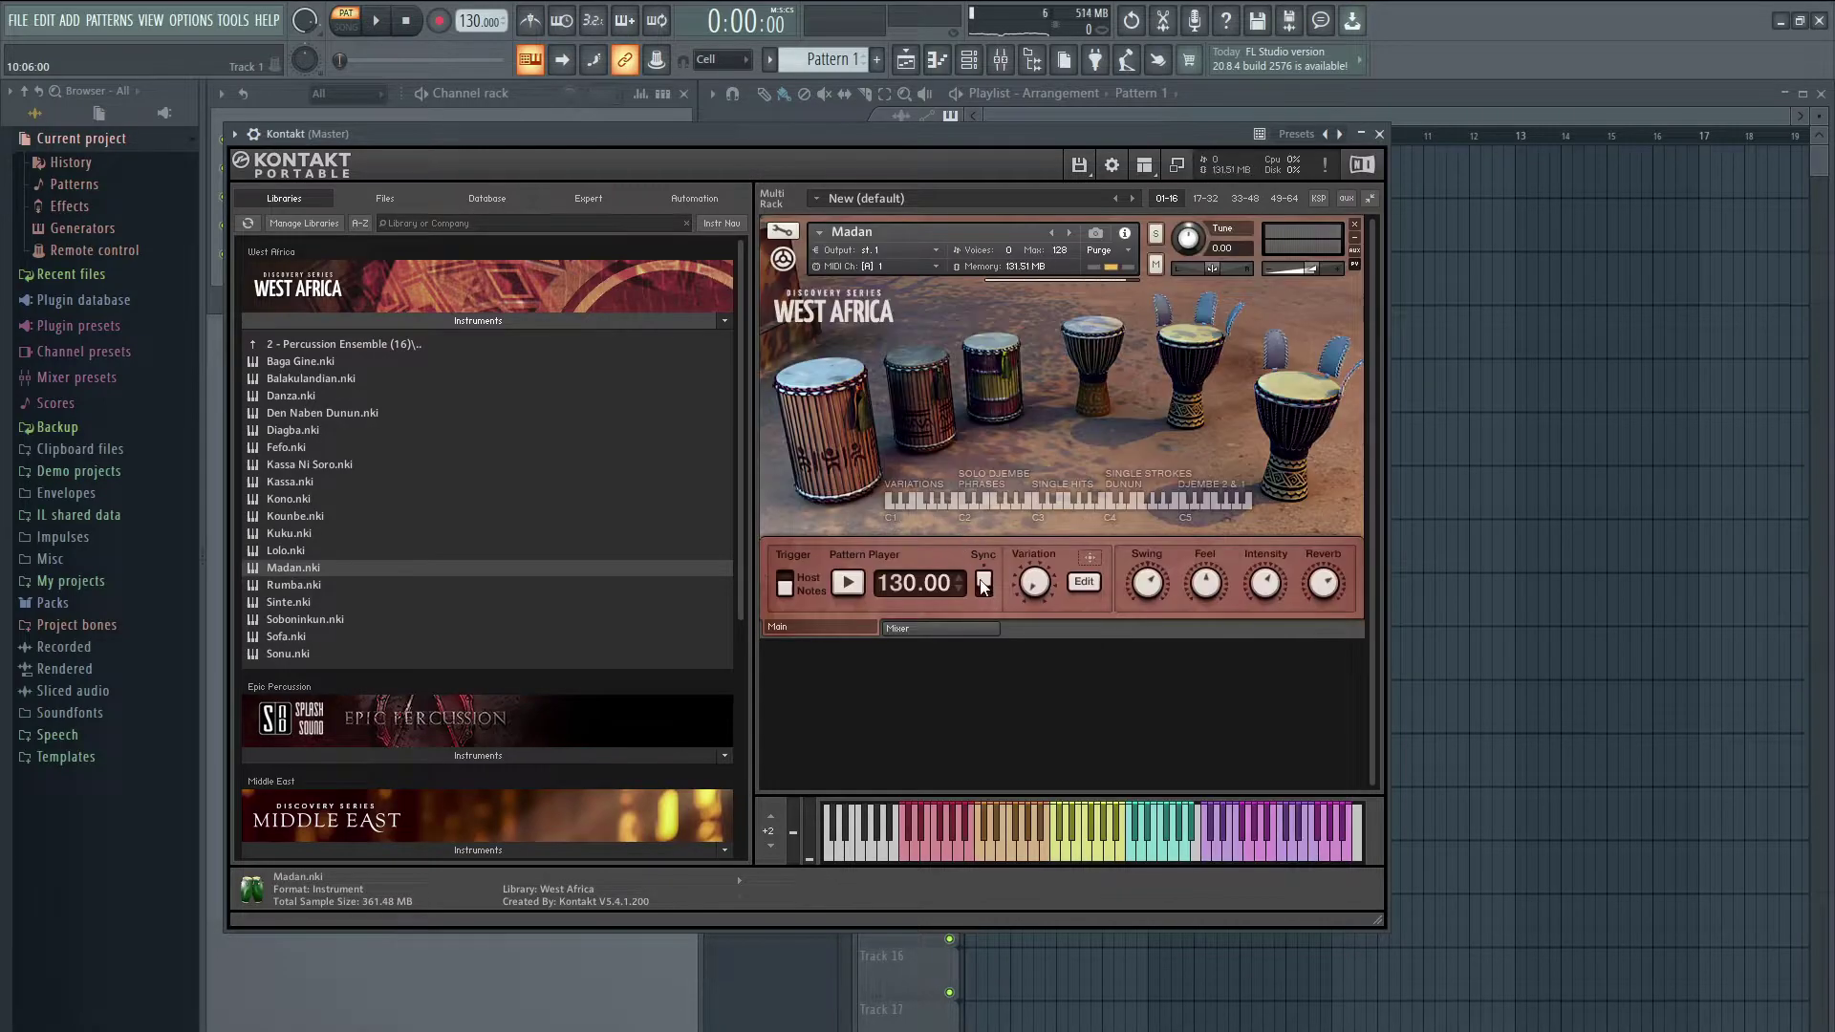
pyautogui.click(982, 583)
# Step: Audition Madan's rhythm patterns, including patterns 2 and 6
pyautogui.click(910, 835)
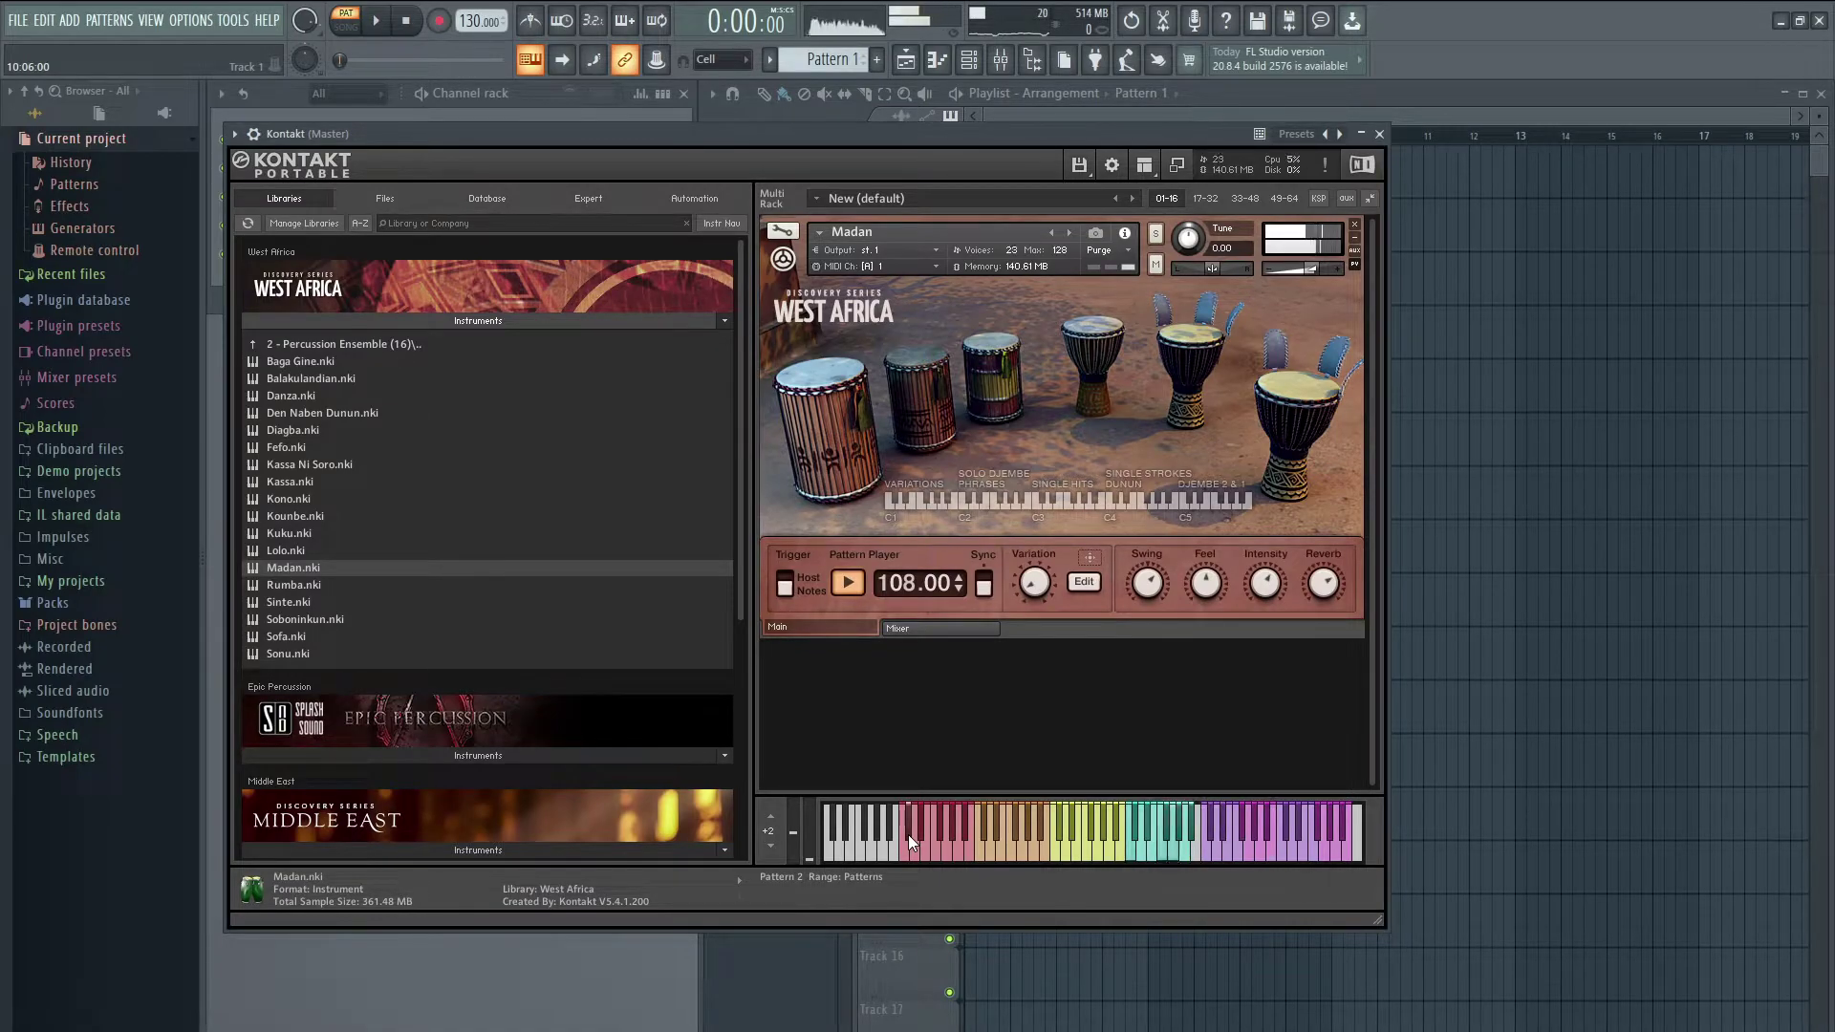
pyautogui.click(935, 856)
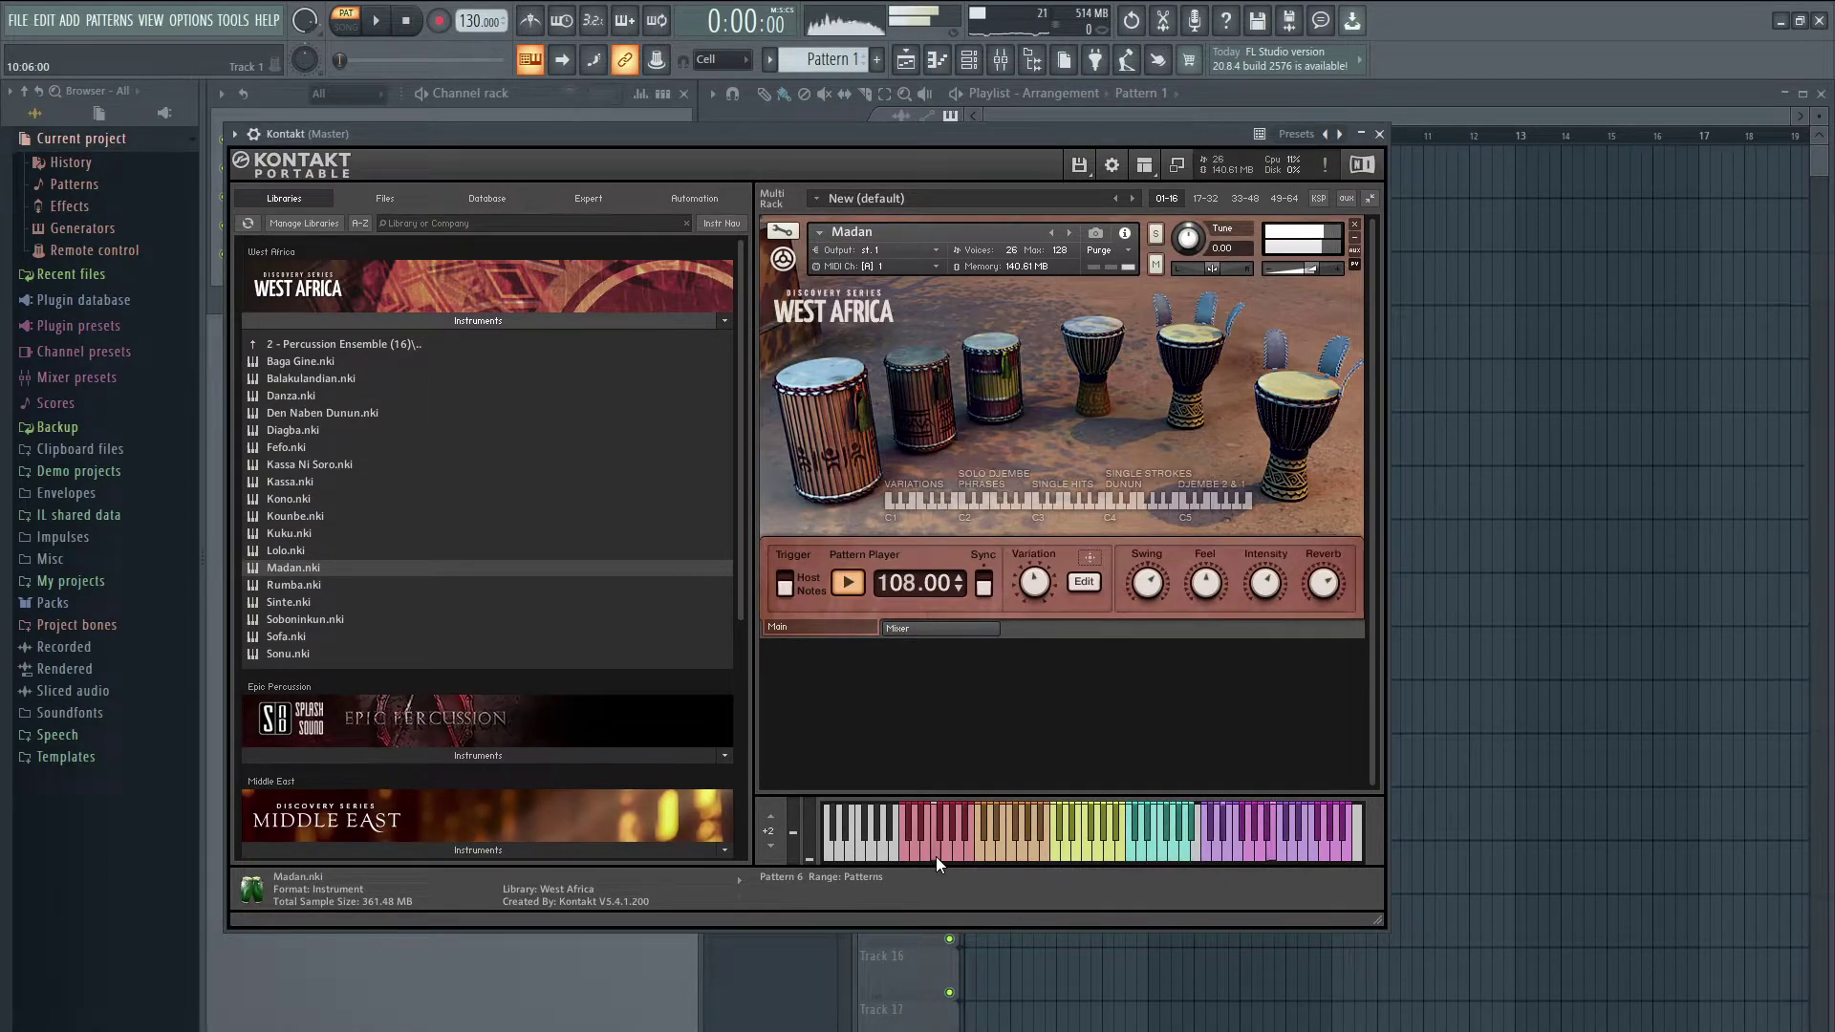
pyautogui.click(956, 847)
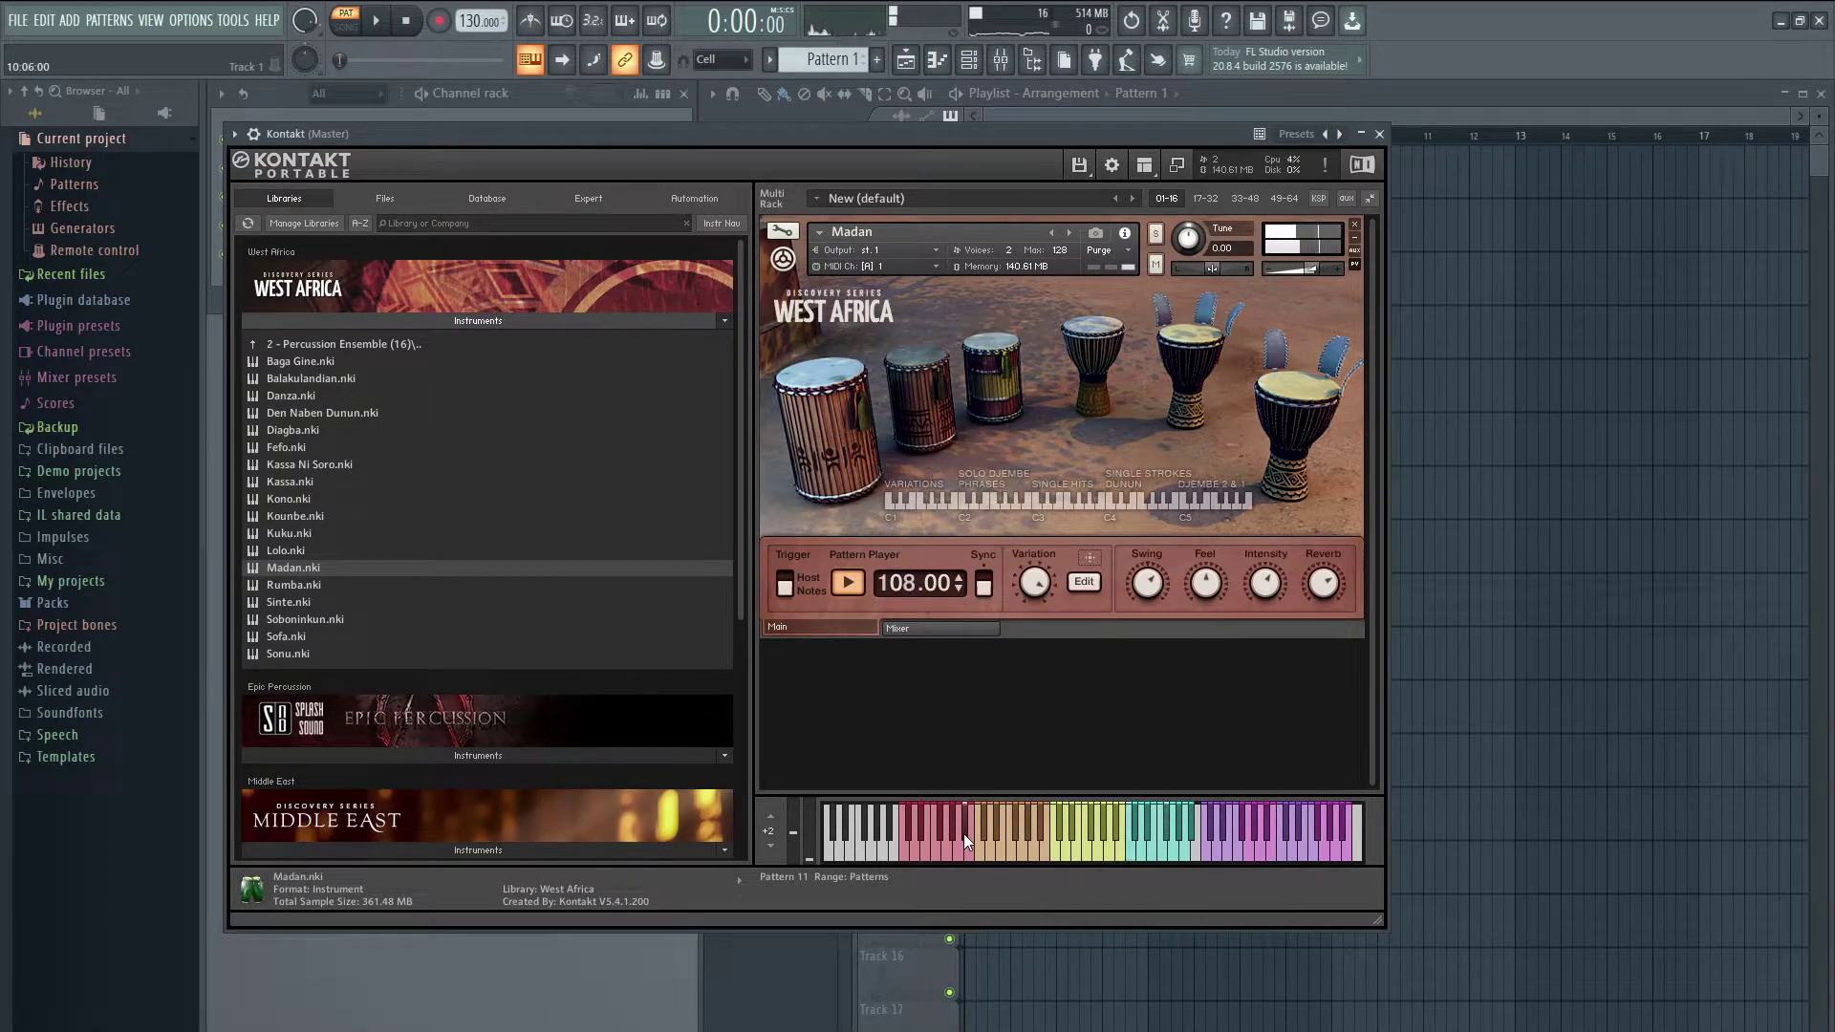
# Step: Replace Madan with Djembe 2 from the 3 - Single Percussion (12) folder and audition its rhythm patterns
pyautogui.click(1354, 224)
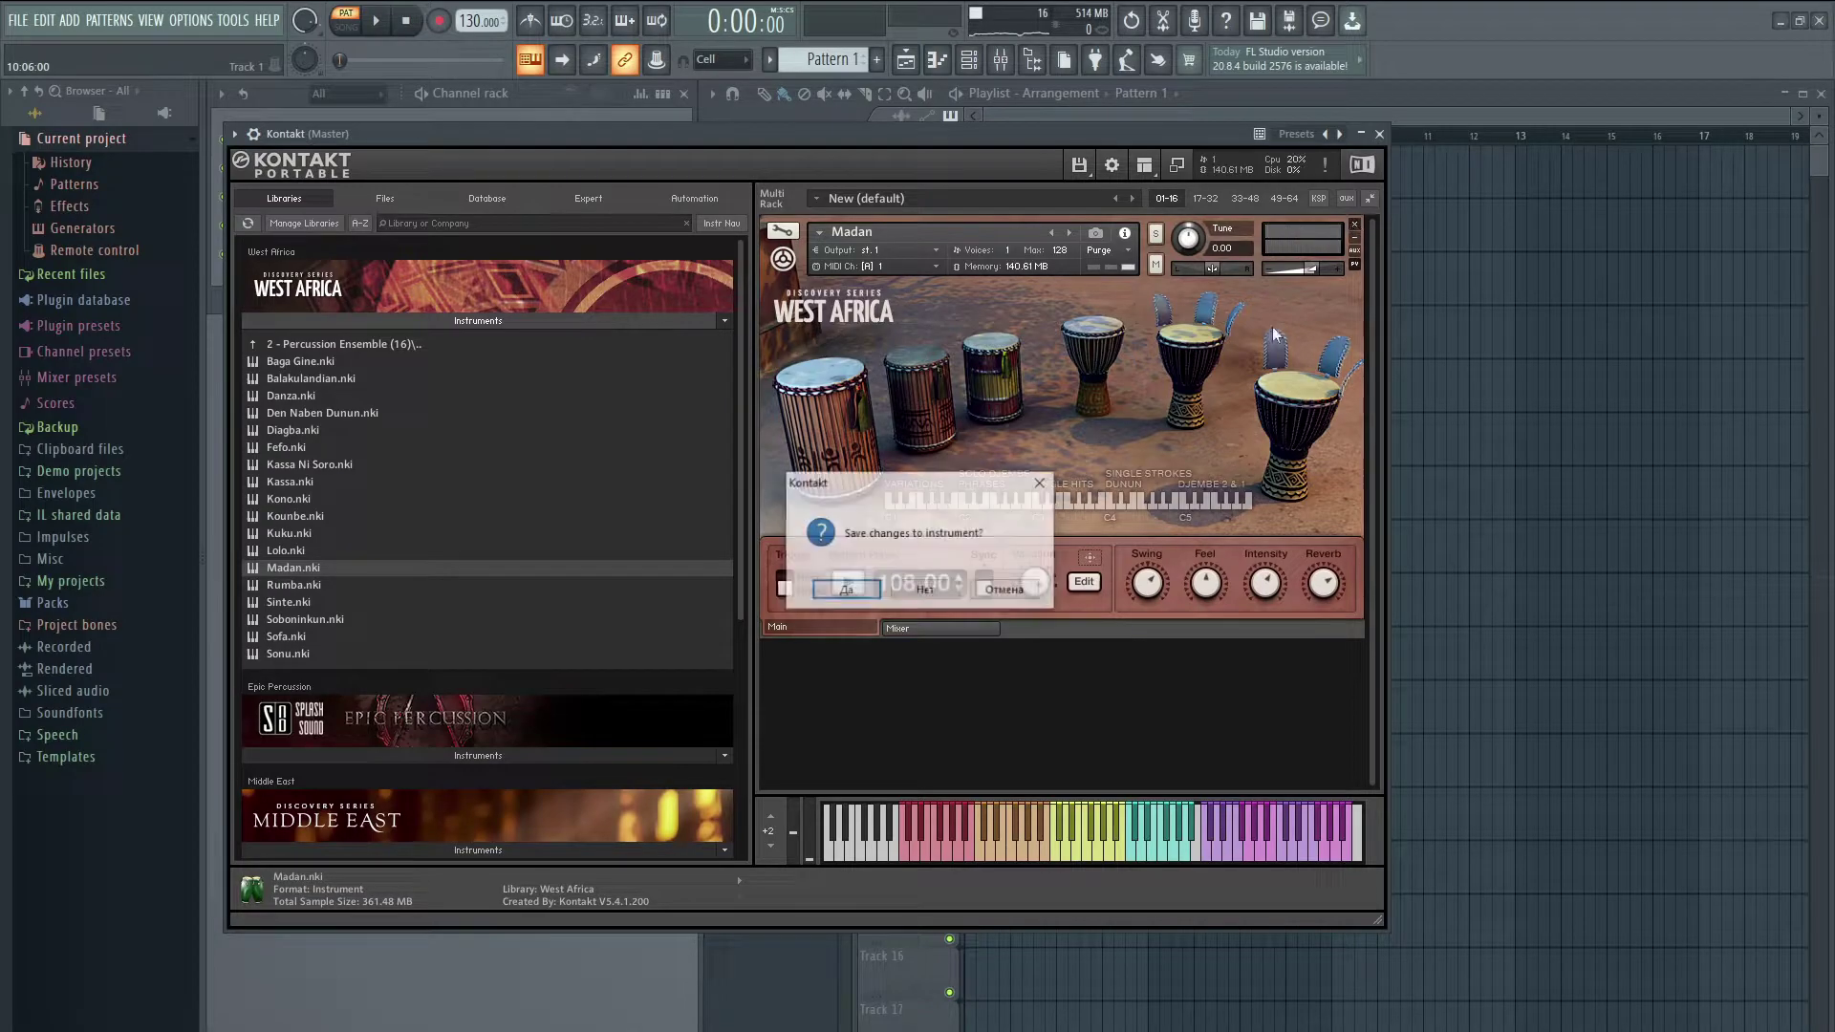
pyautogui.click(426, 337)
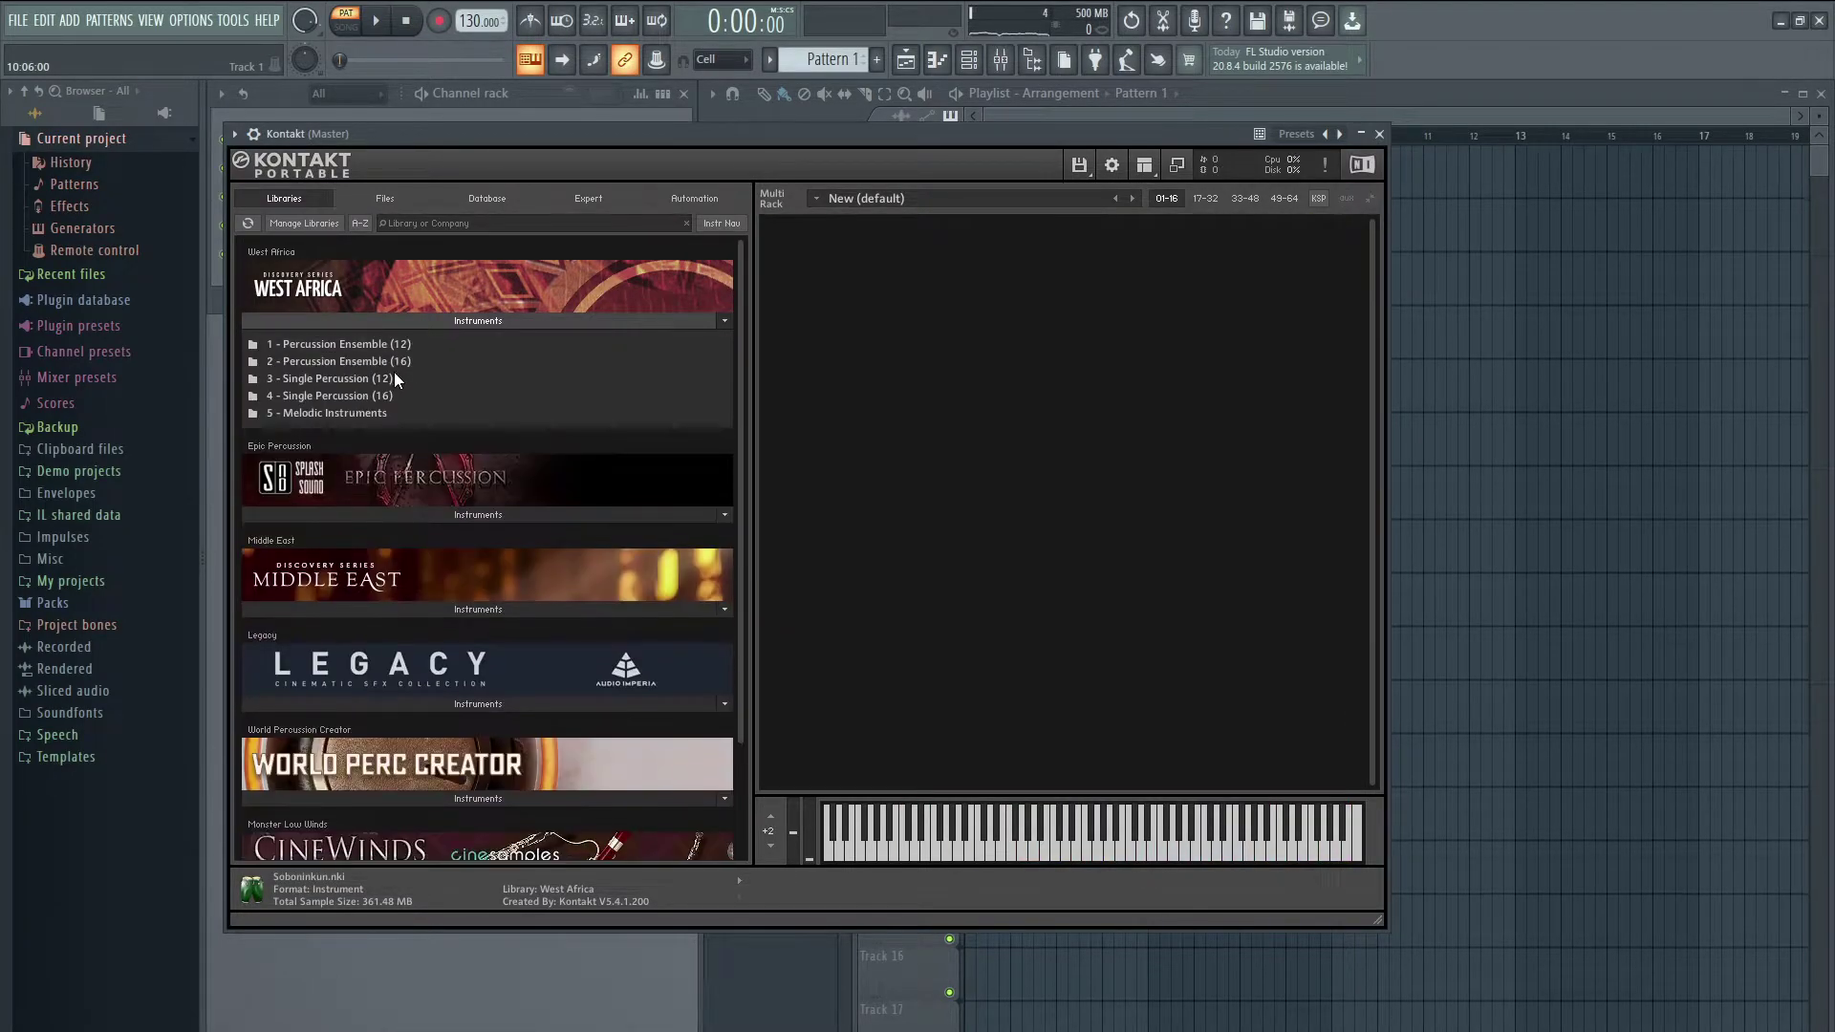
pyautogui.click(393, 378)
pyautogui.doubleClick(307, 394)
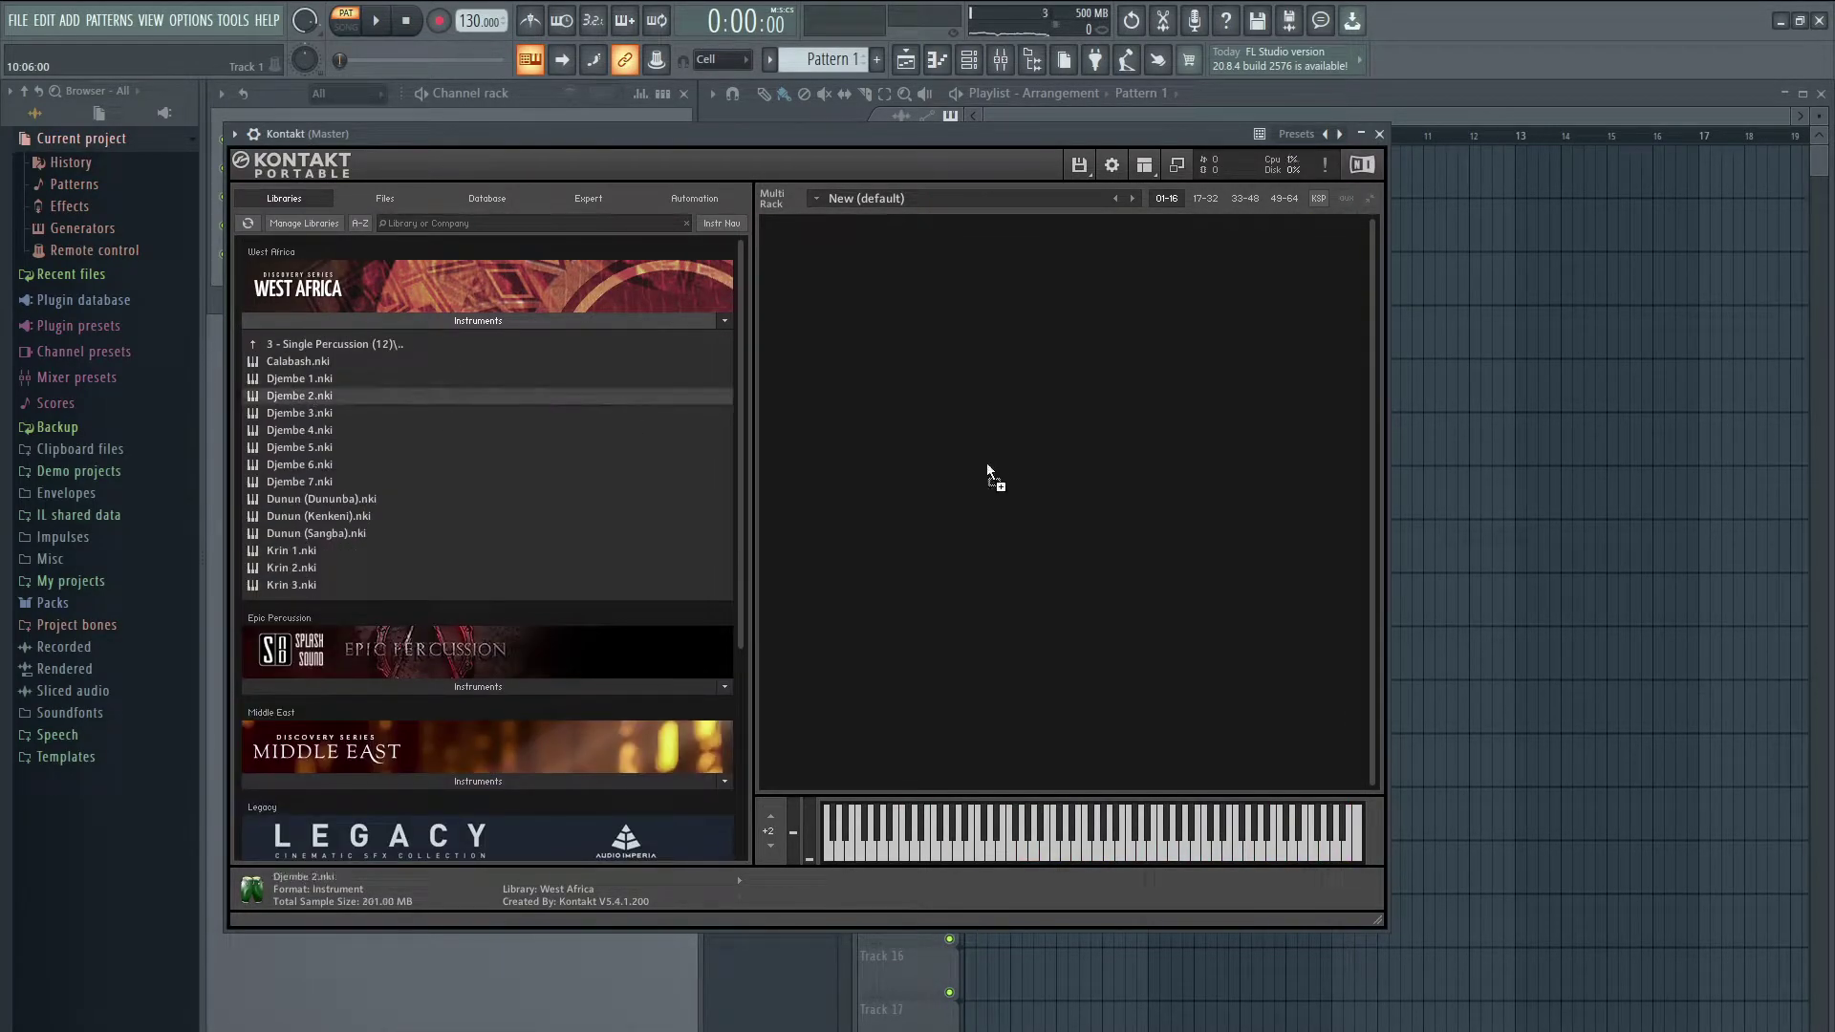
pyautogui.click(902, 857)
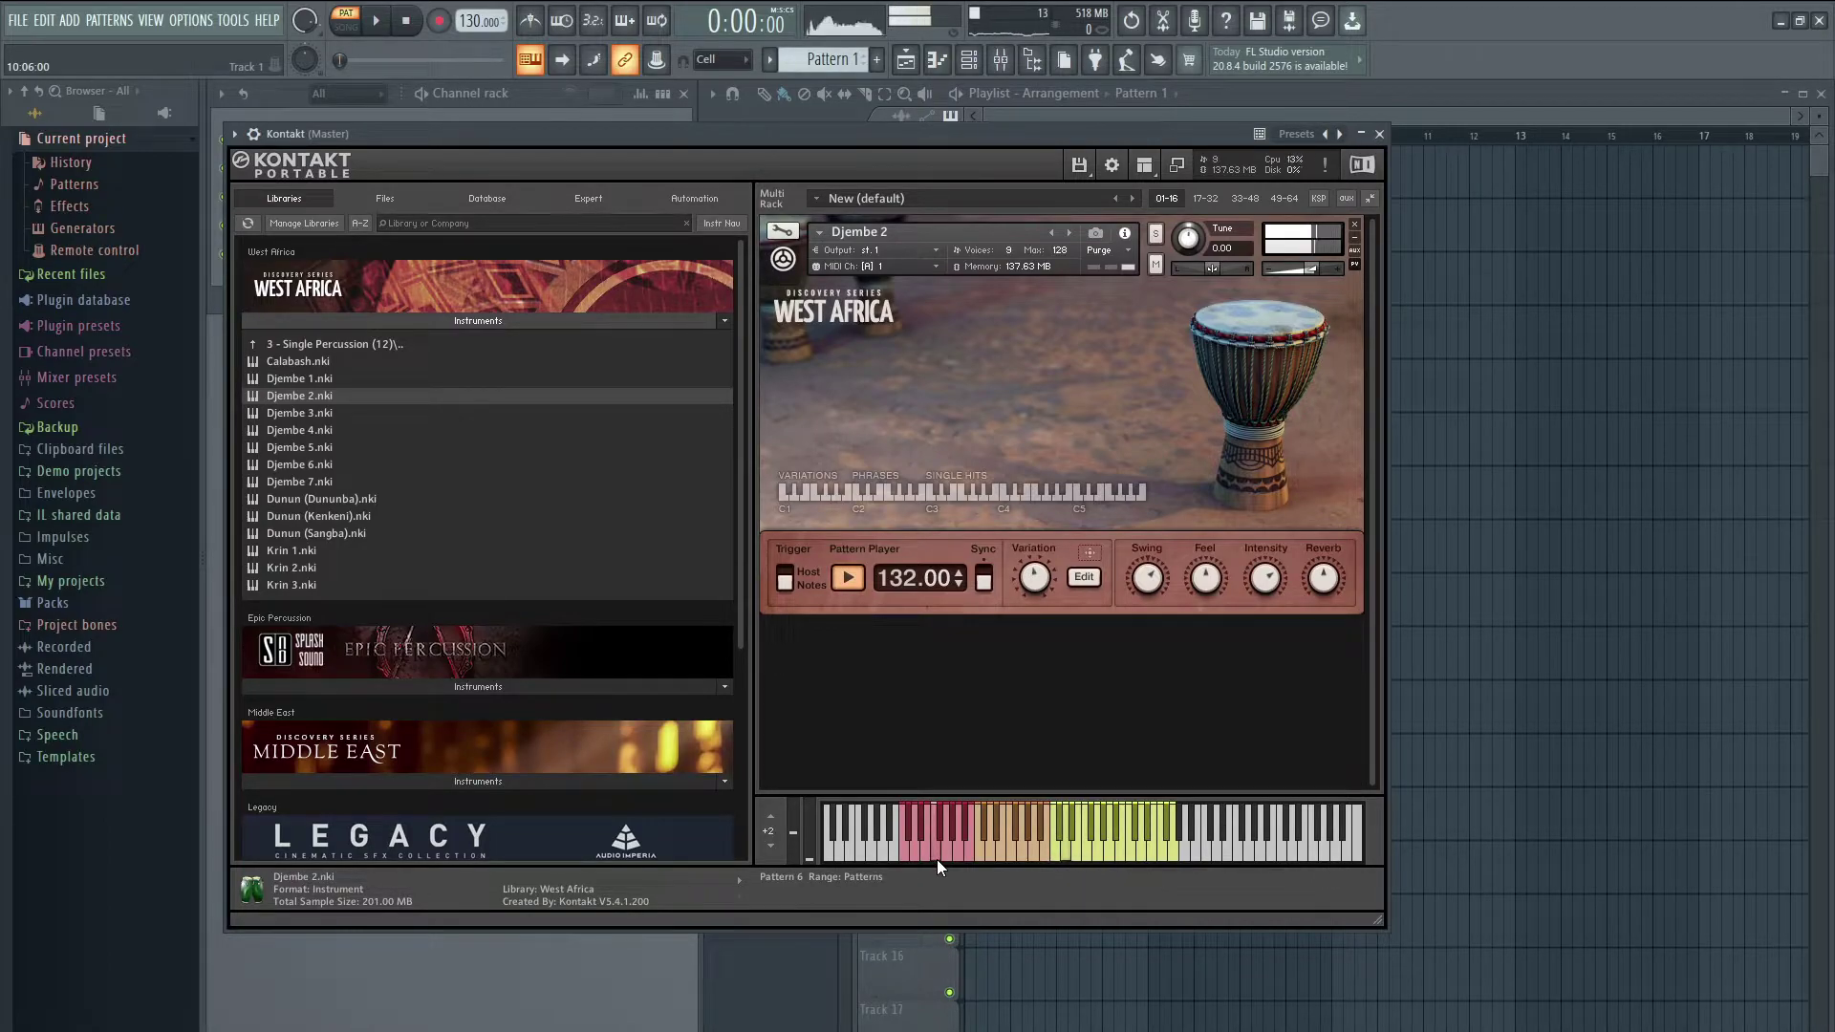
pyautogui.click(952, 829)
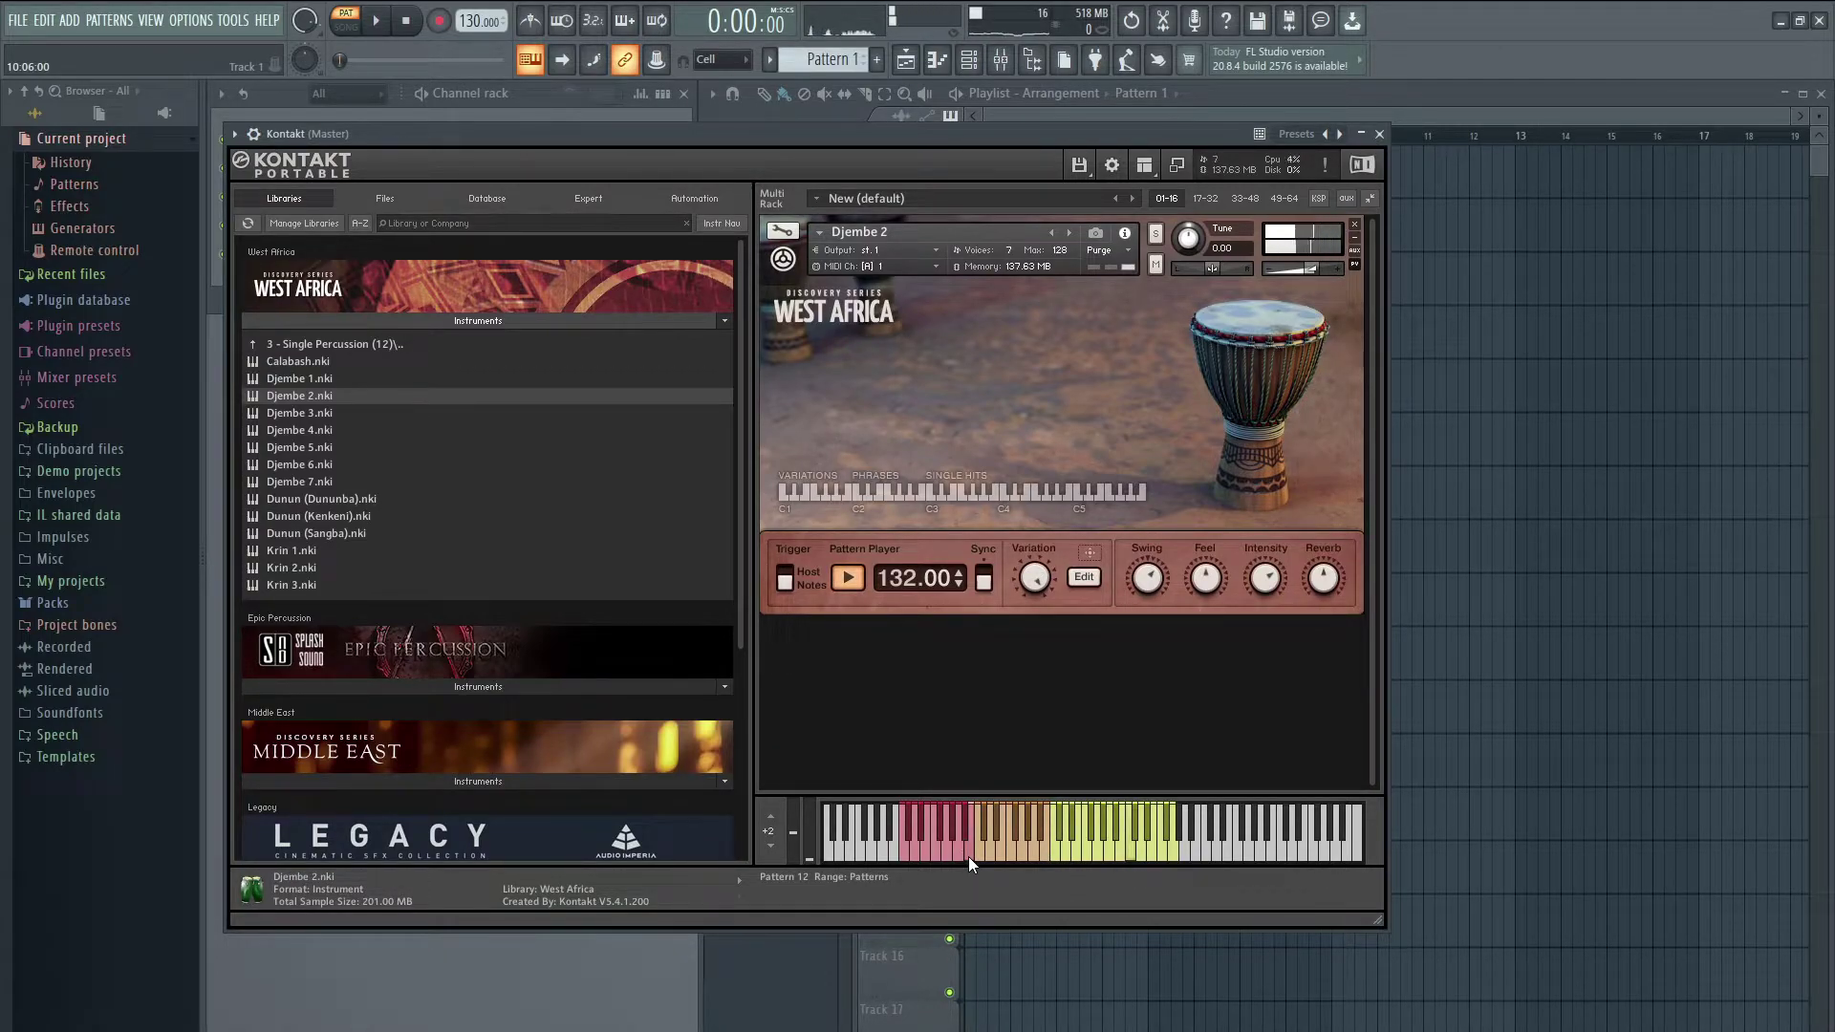
# Step: Replace Djembe 2 with the Calabash instrument and audition its rhythm patterns from pattern 2 through pattern 10
pyautogui.click(1354, 226)
pyautogui.moveTo(295, 363); pyautogui.dragTo(955, 451)
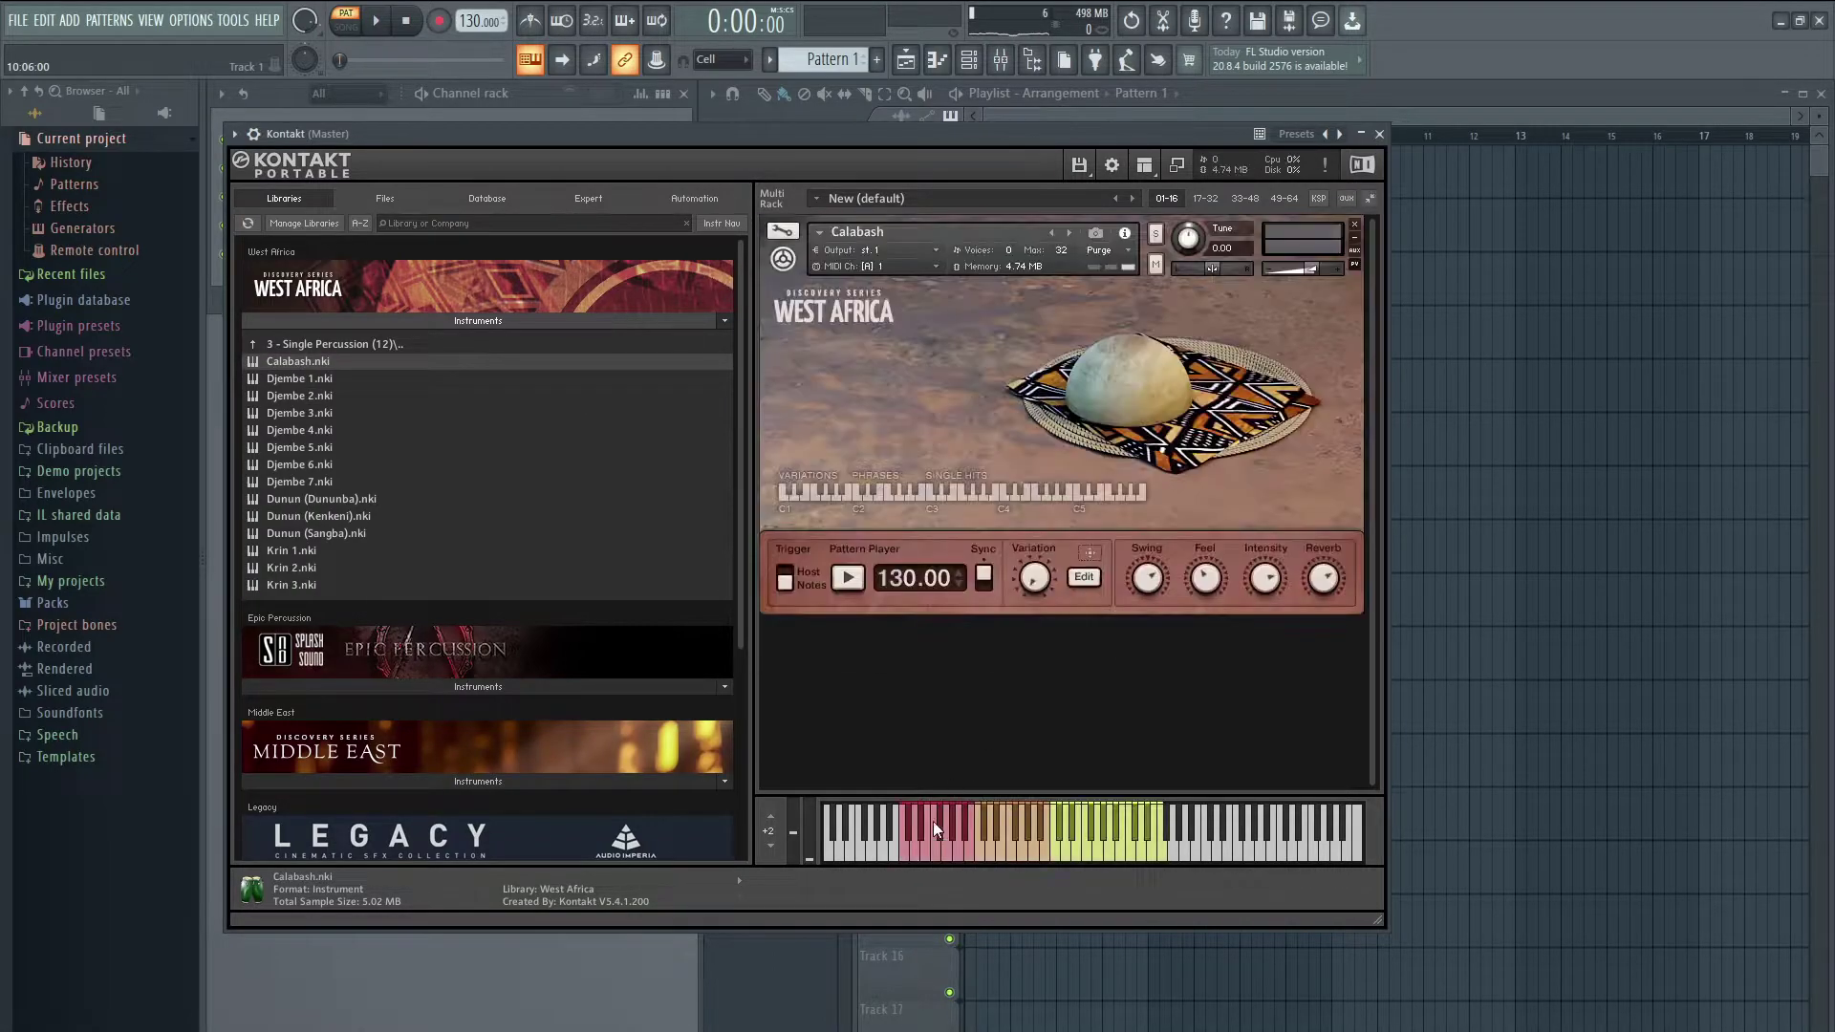
pyautogui.click(909, 837)
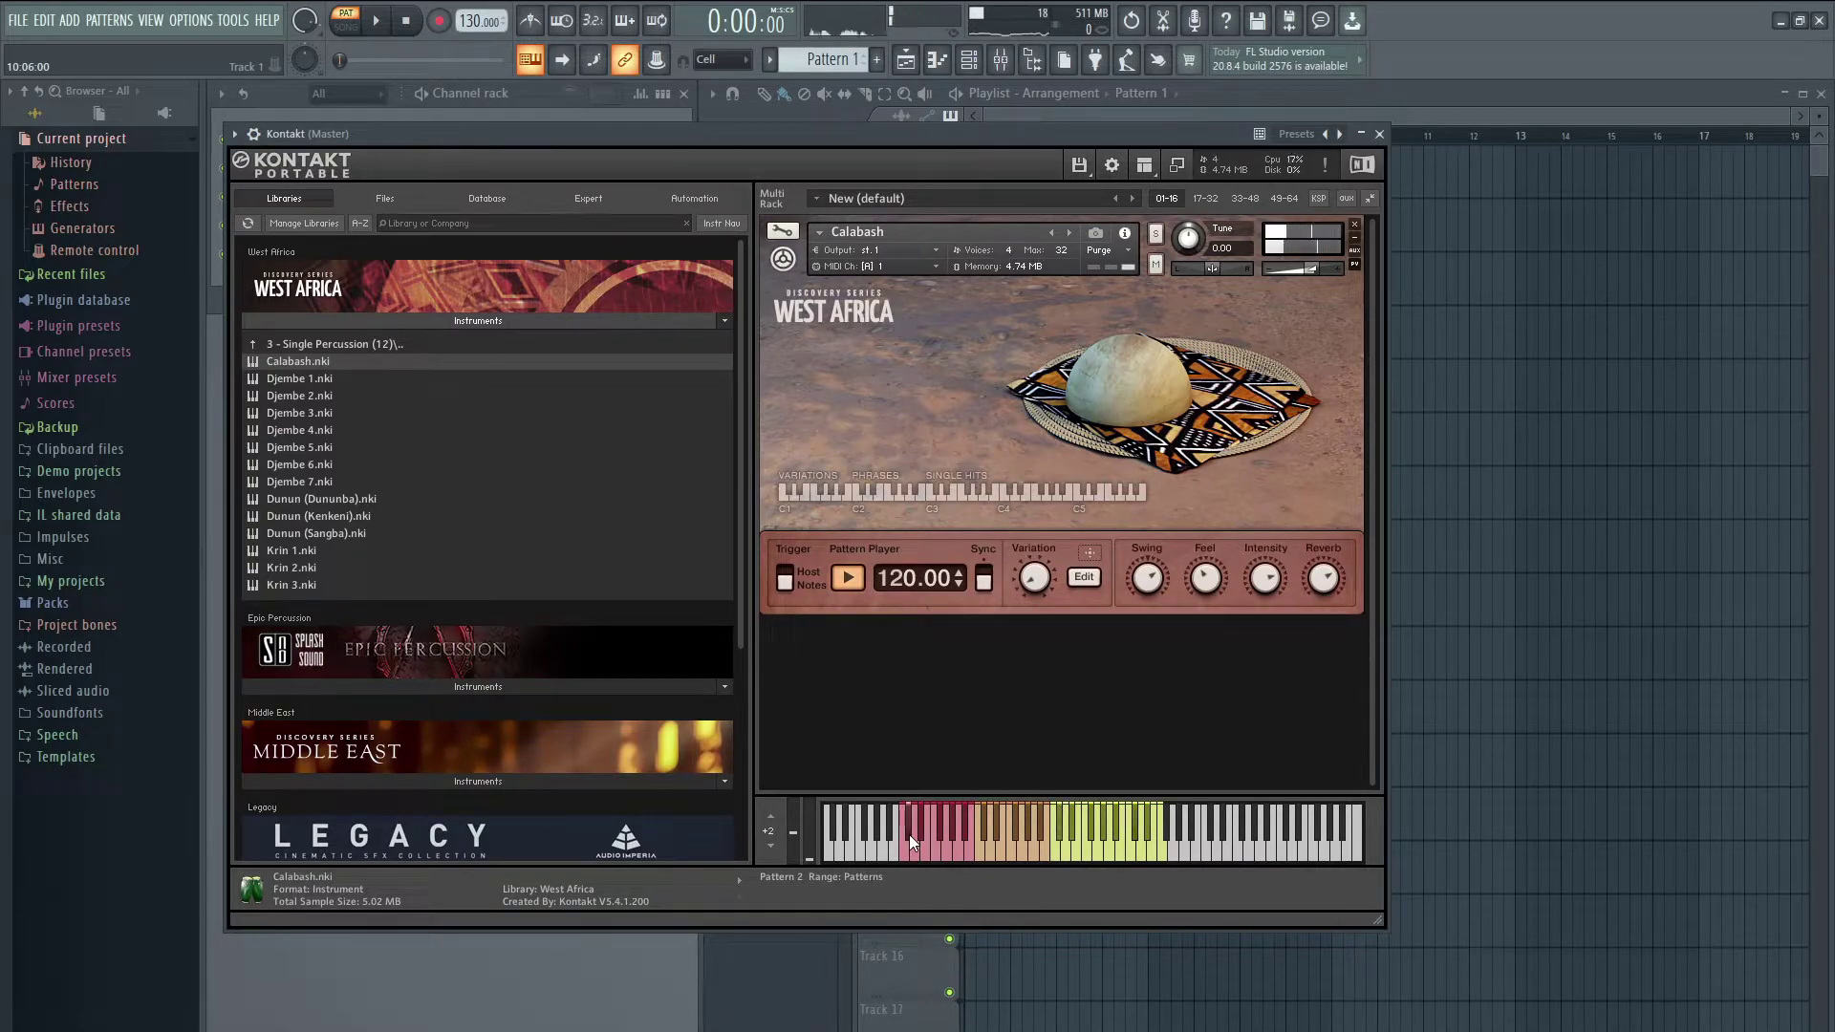
pyautogui.click(906, 840)
pyautogui.click(918, 856)
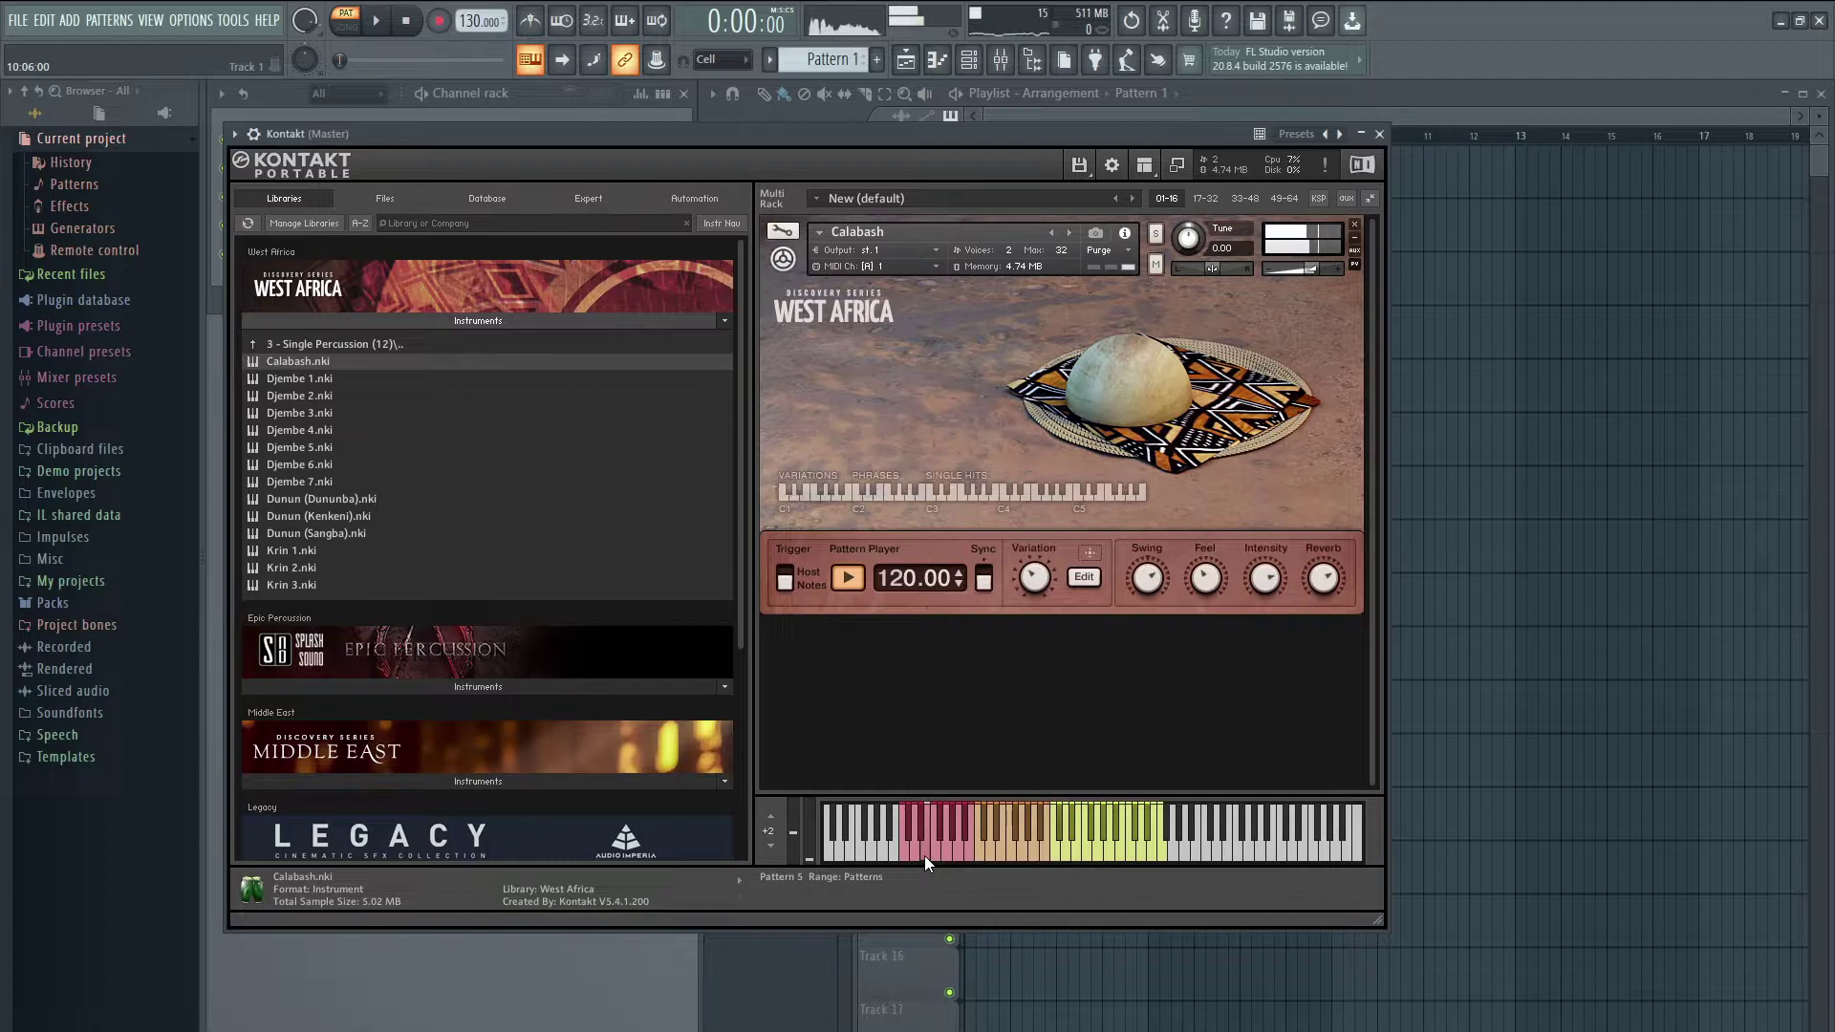
pyautogui.click(938, 832)
pyautogui.click(952, 851)
pyautogui.click(959, 857)
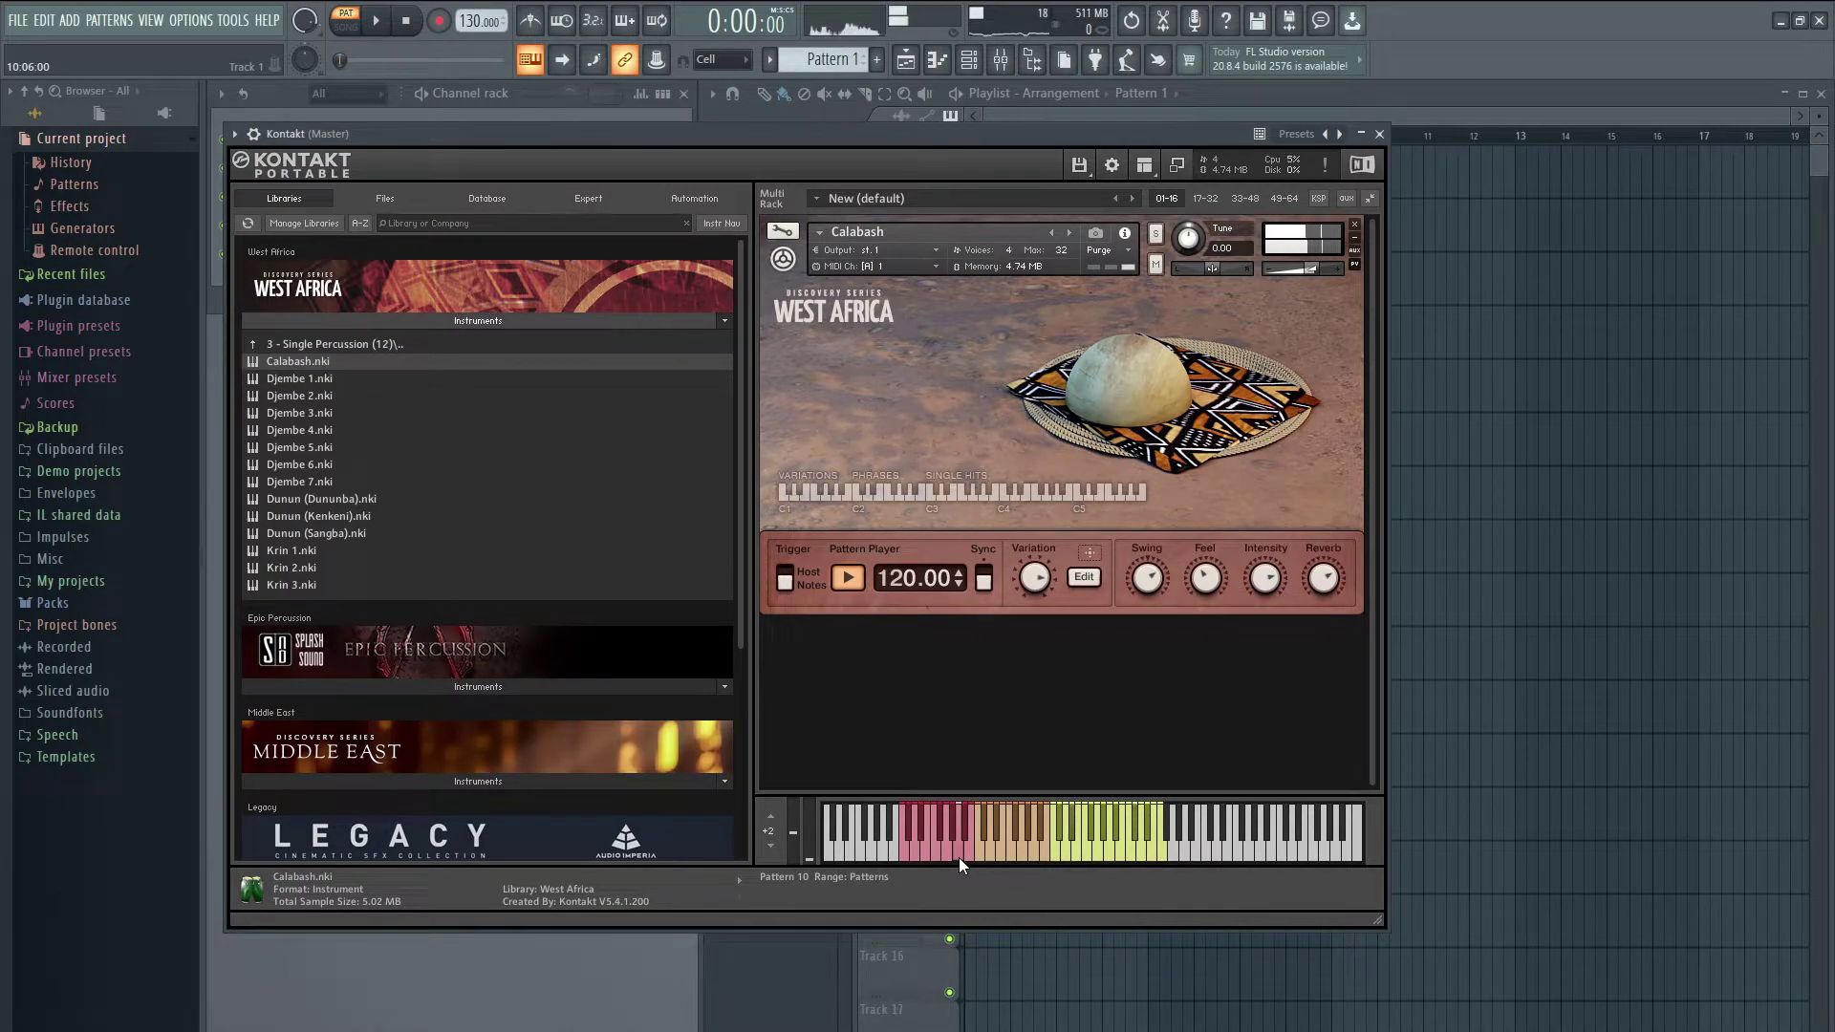
# Step: Finish auditioning Calabash, replace it with Dunun (Dununba) without saving changes, and audition the drum's rhythm patterns
pyautogui.click(966, 835)
pyautogui.click(1354, 224)
pyautogui.click(951, 597)
pyautogui.moveTo(306, 496); pyautogui.dragTo(839, 496)
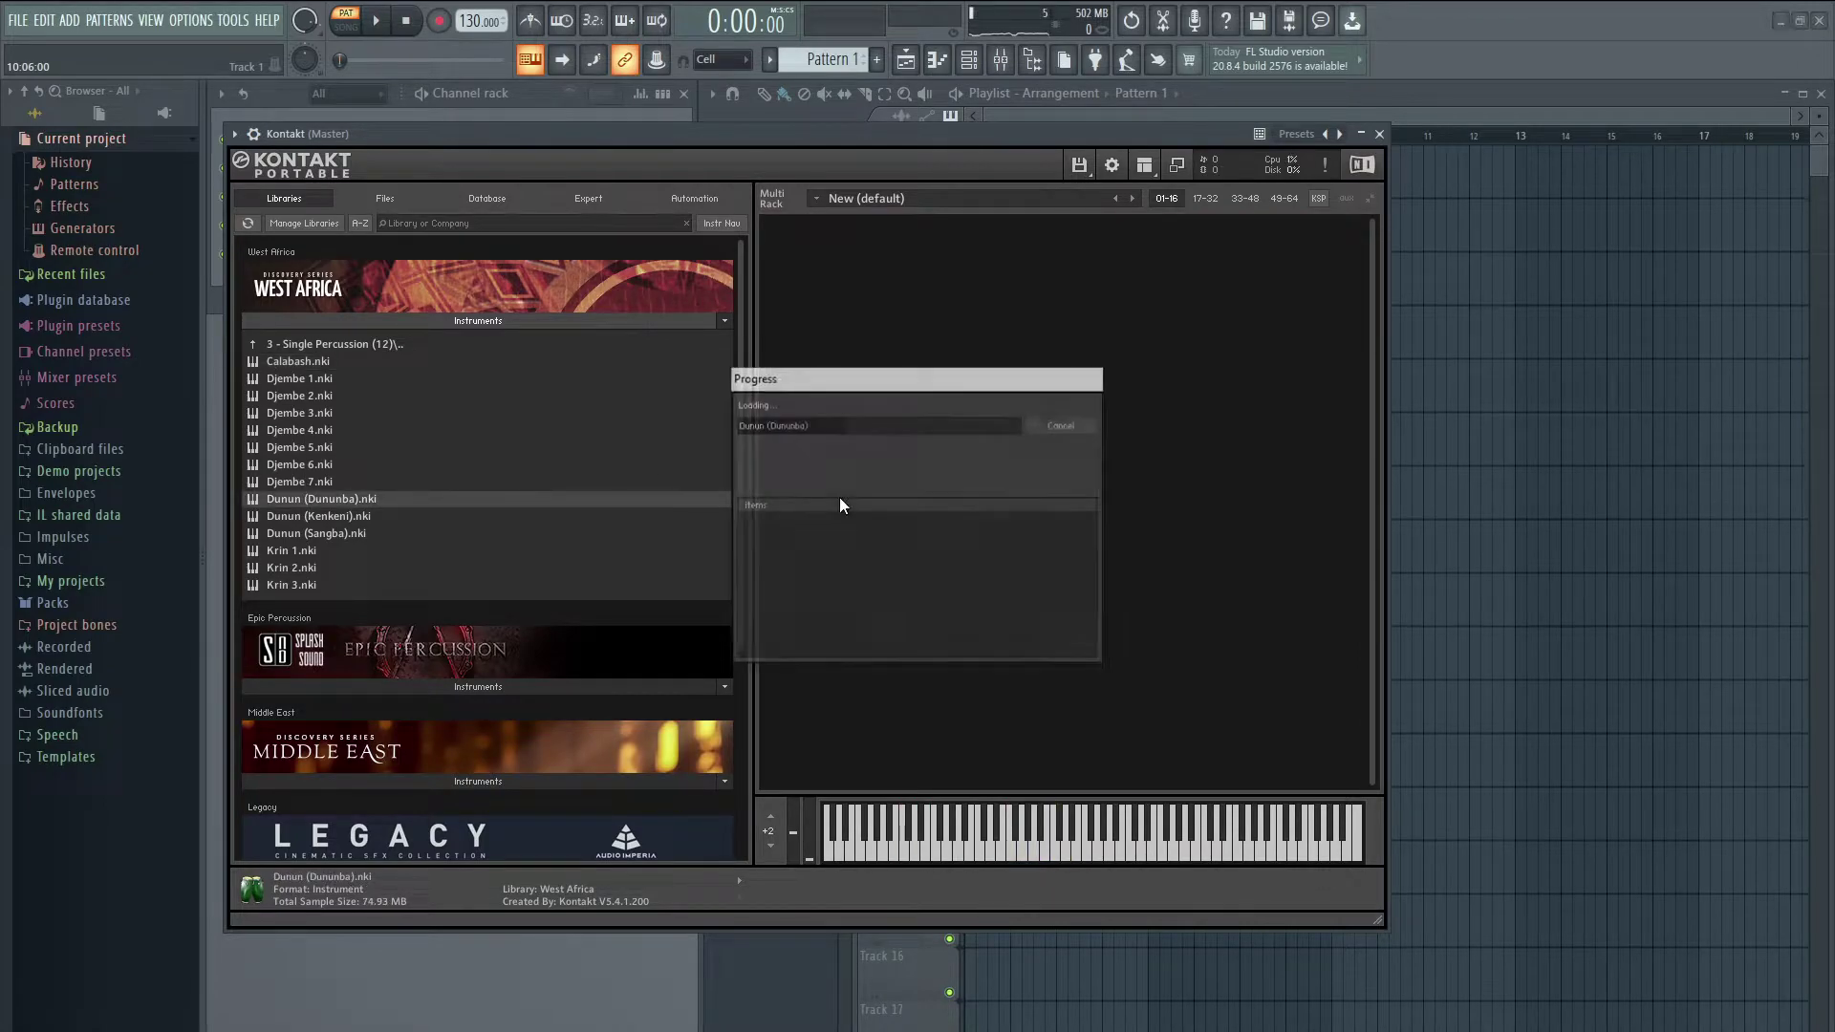
pyautogui.click(910, 833)
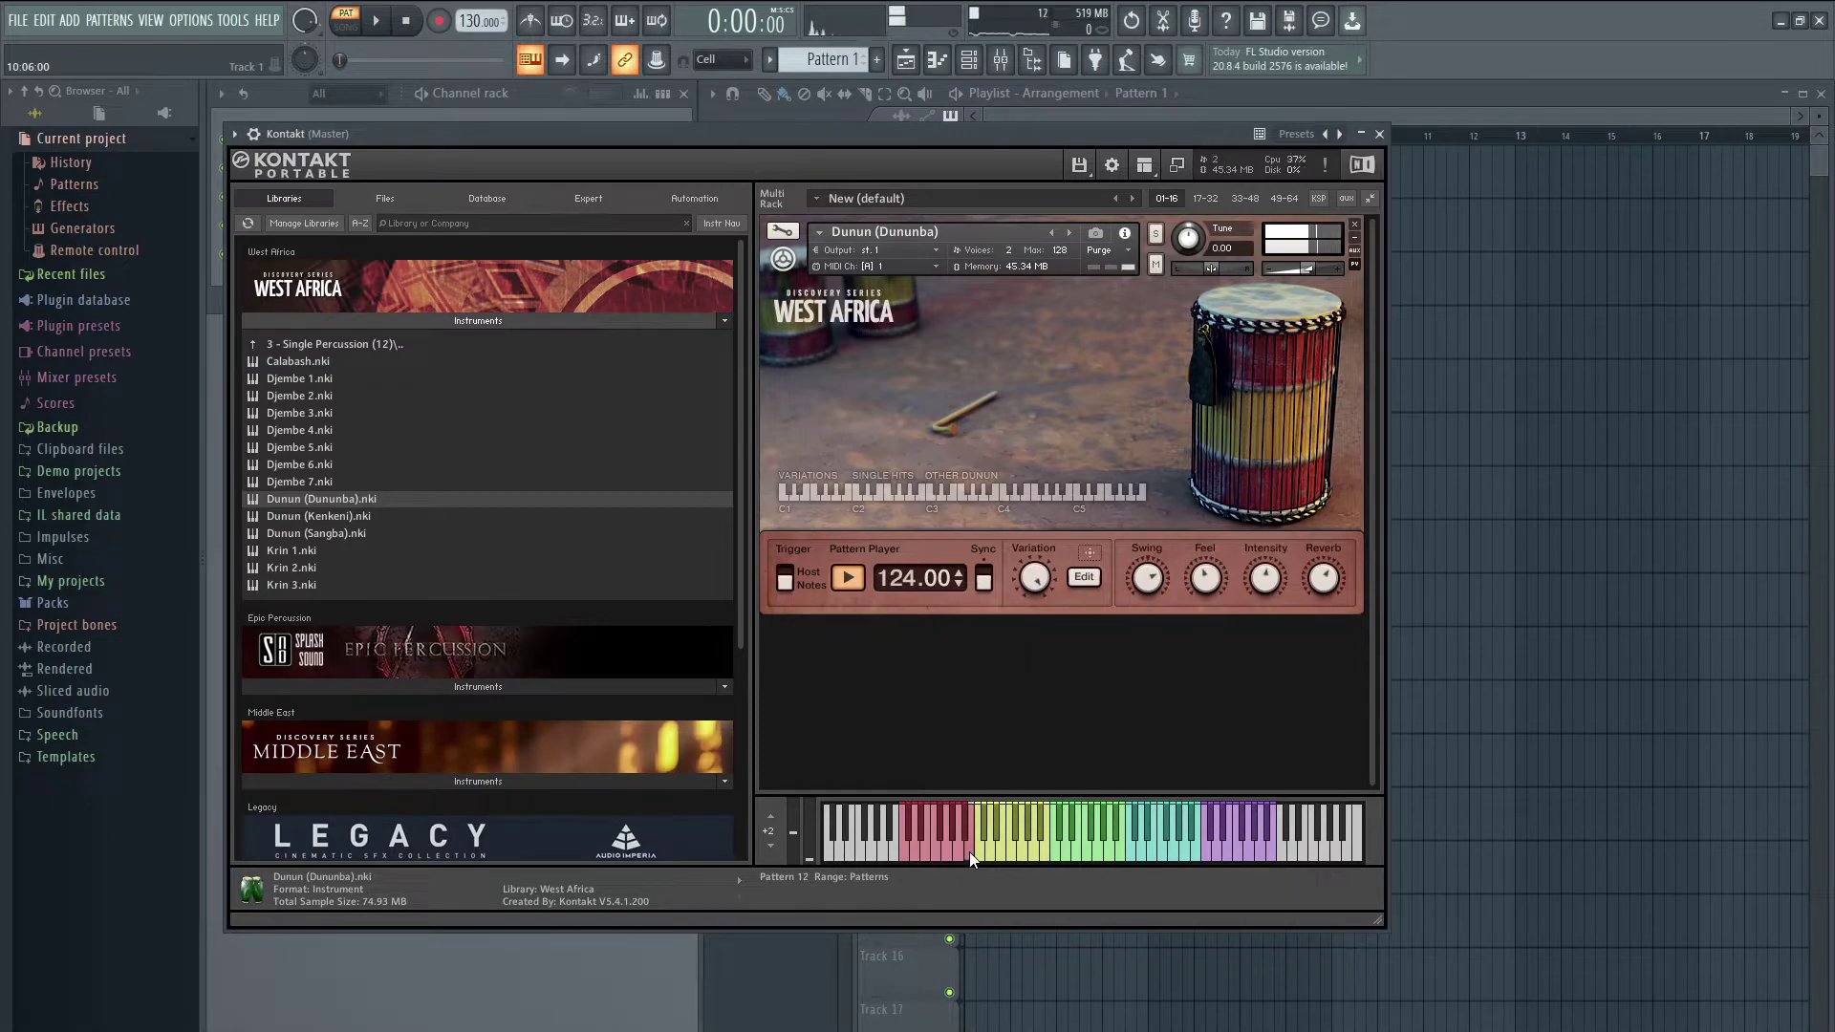
# Step: Replace Dunun (Dununba) with Dunun (Sangba) and audition its rhythm patterns, including patterns 2, 5 and 7
pyautogui.click(1354, 226)
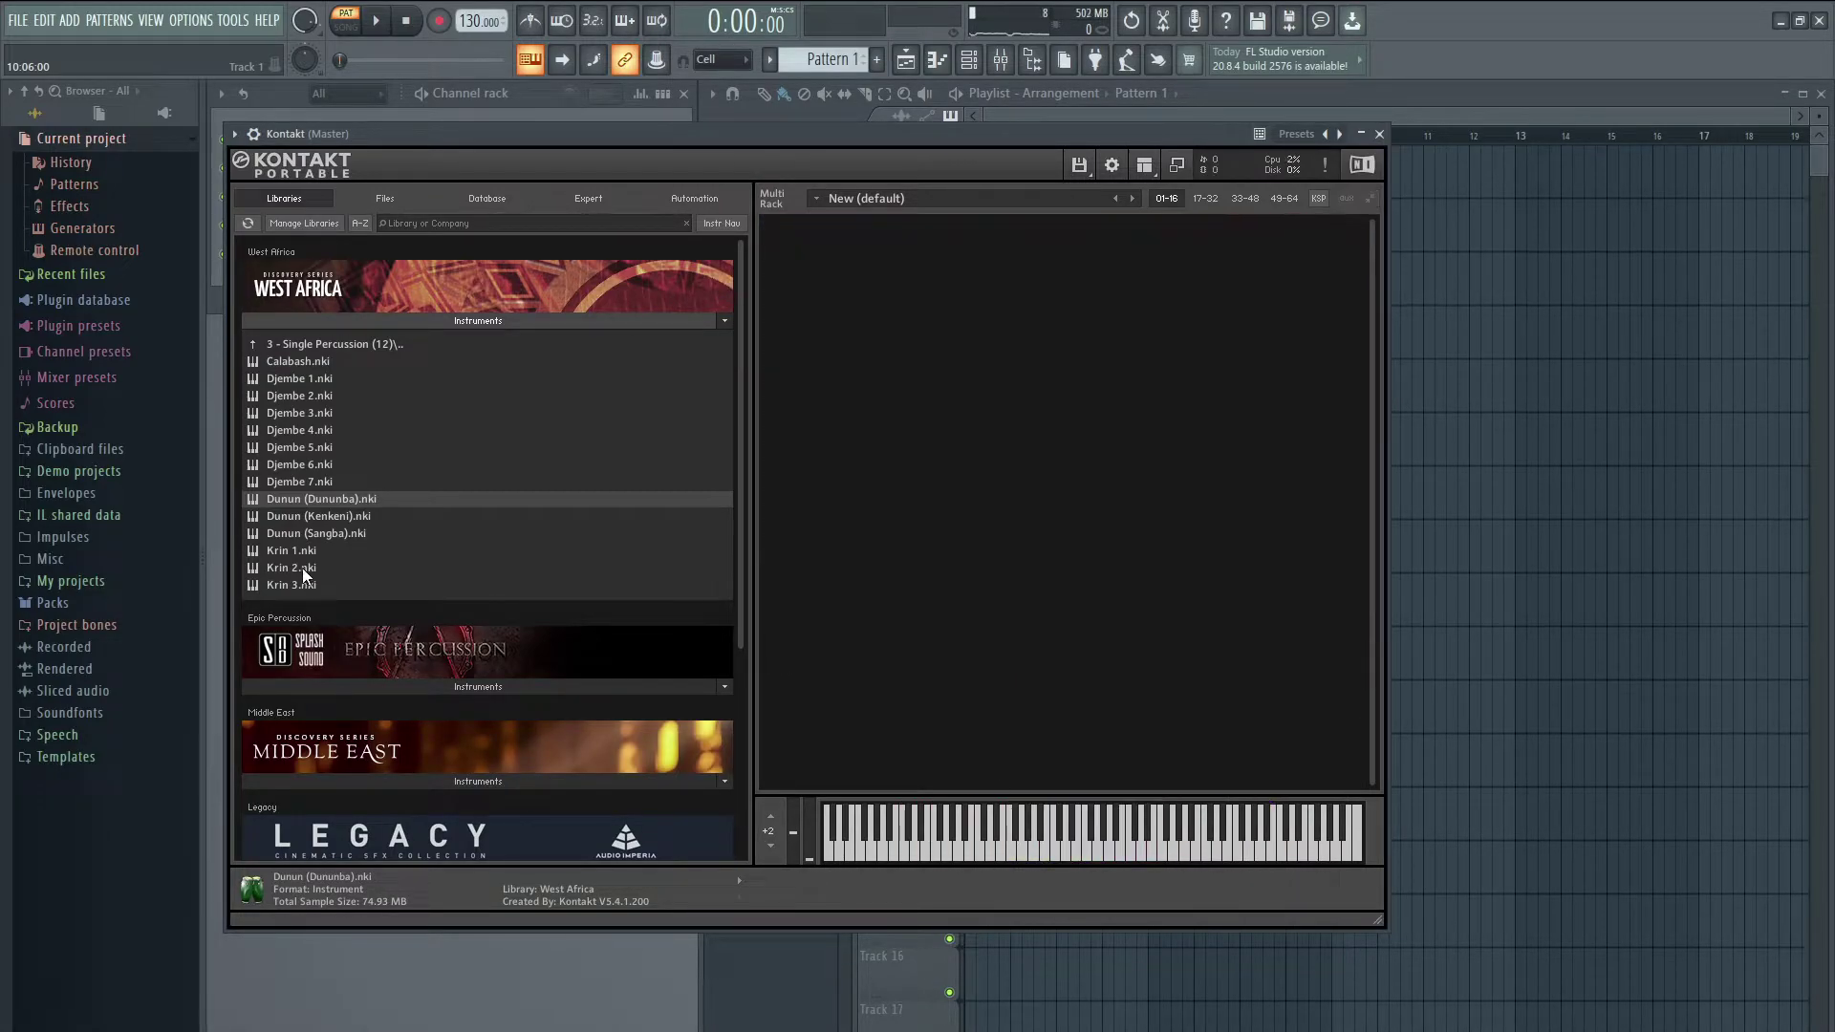
pyautogui.moveTo(346, 533); pyautogui.dragTo(846, 554)
pyautogui.click(909, 834)
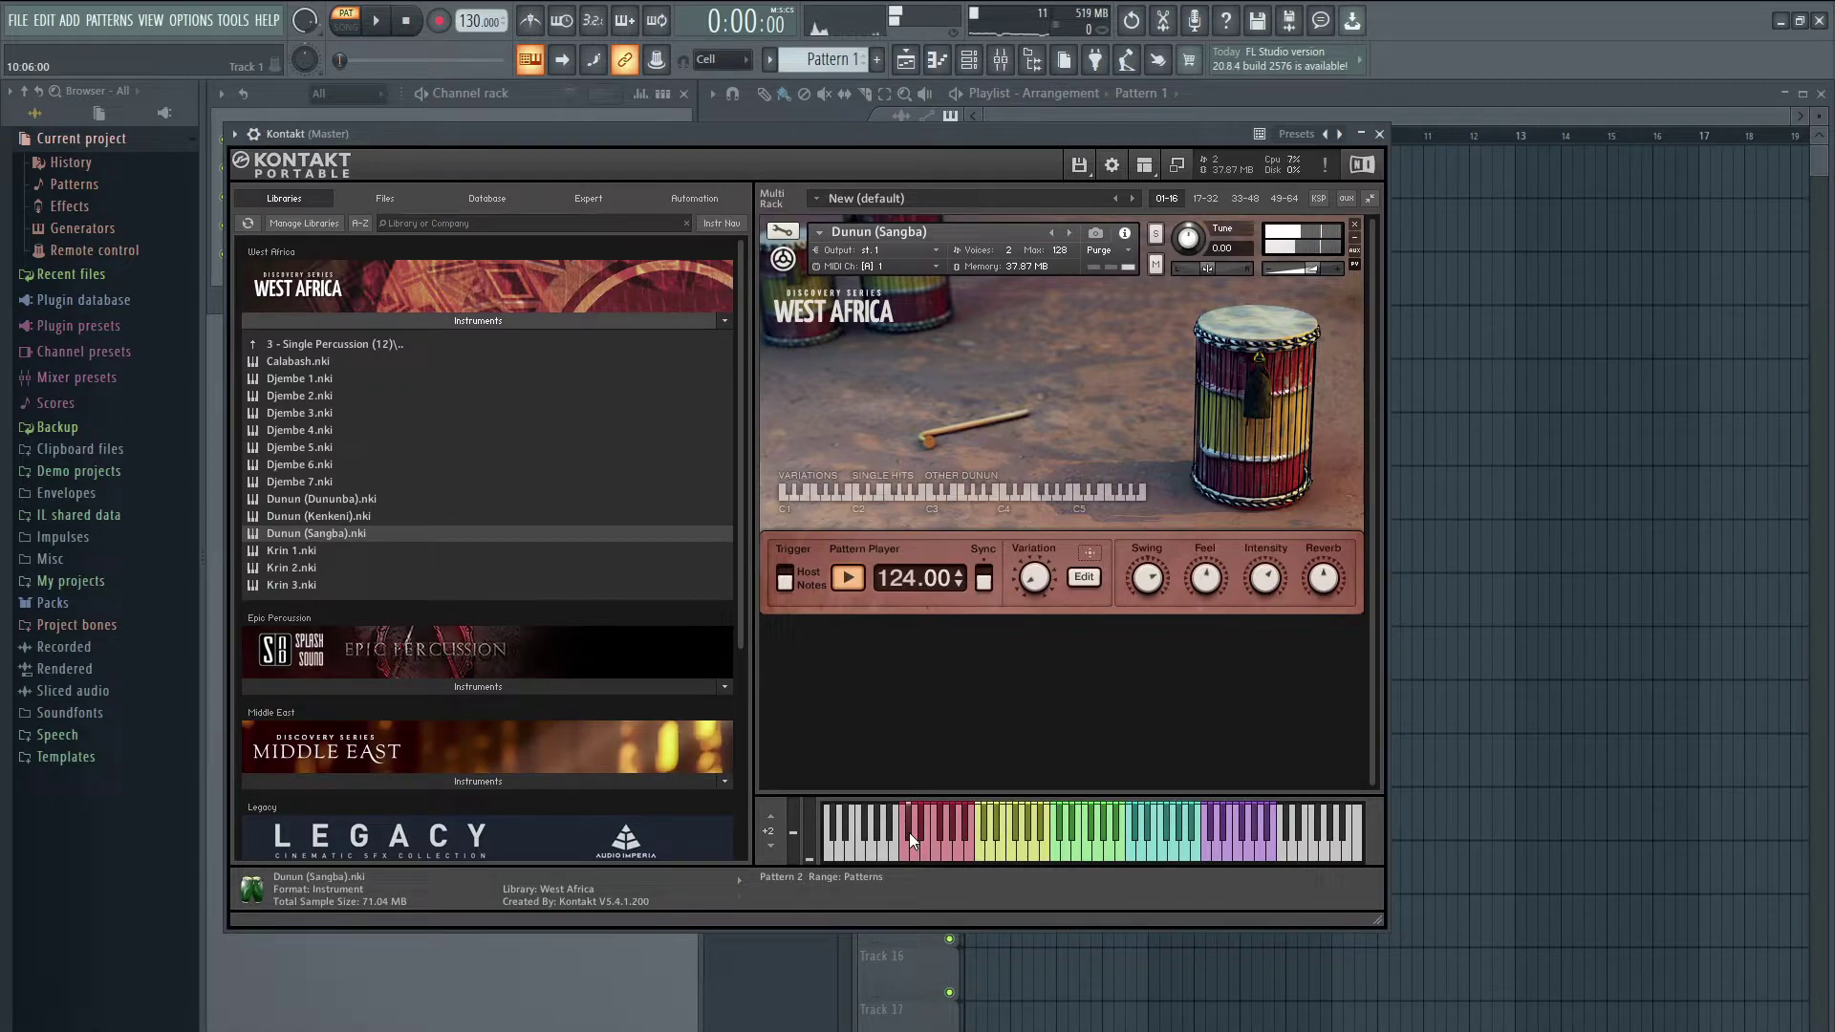
pyautogui.click(921, 853)
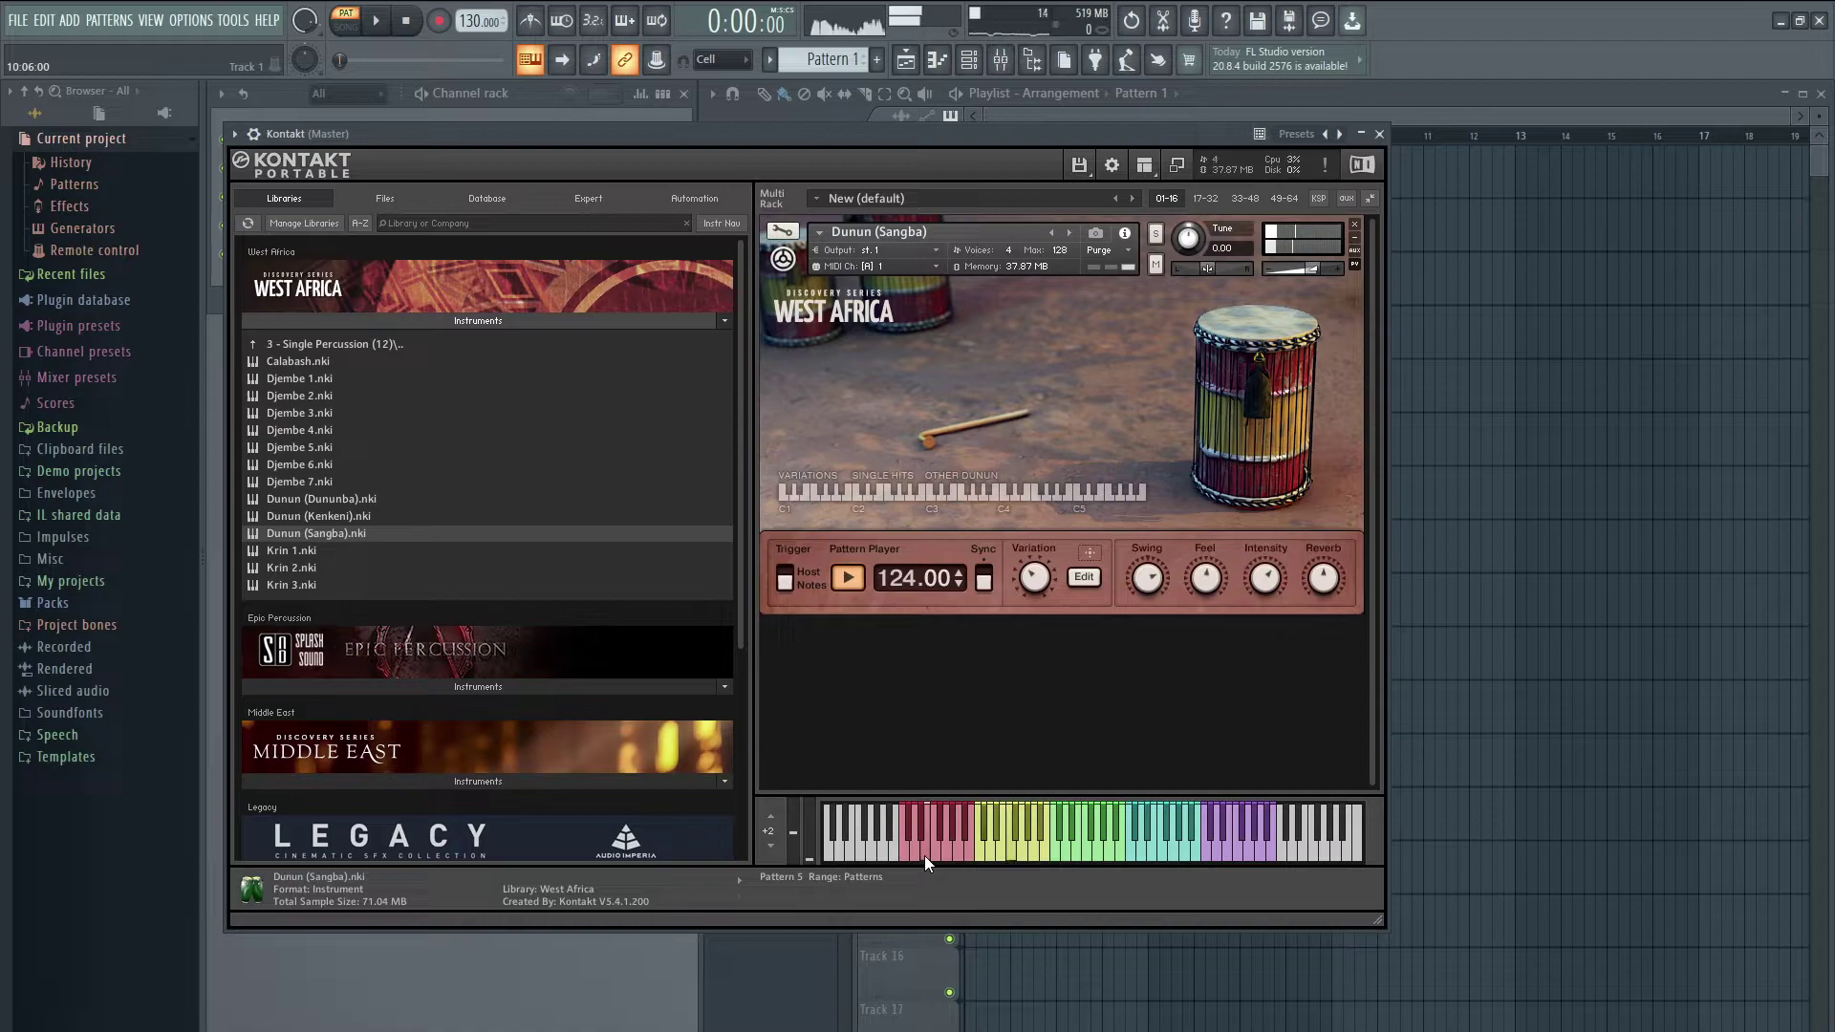
pyautogui.click(935, 845)
pyautogui.click(941, 840)
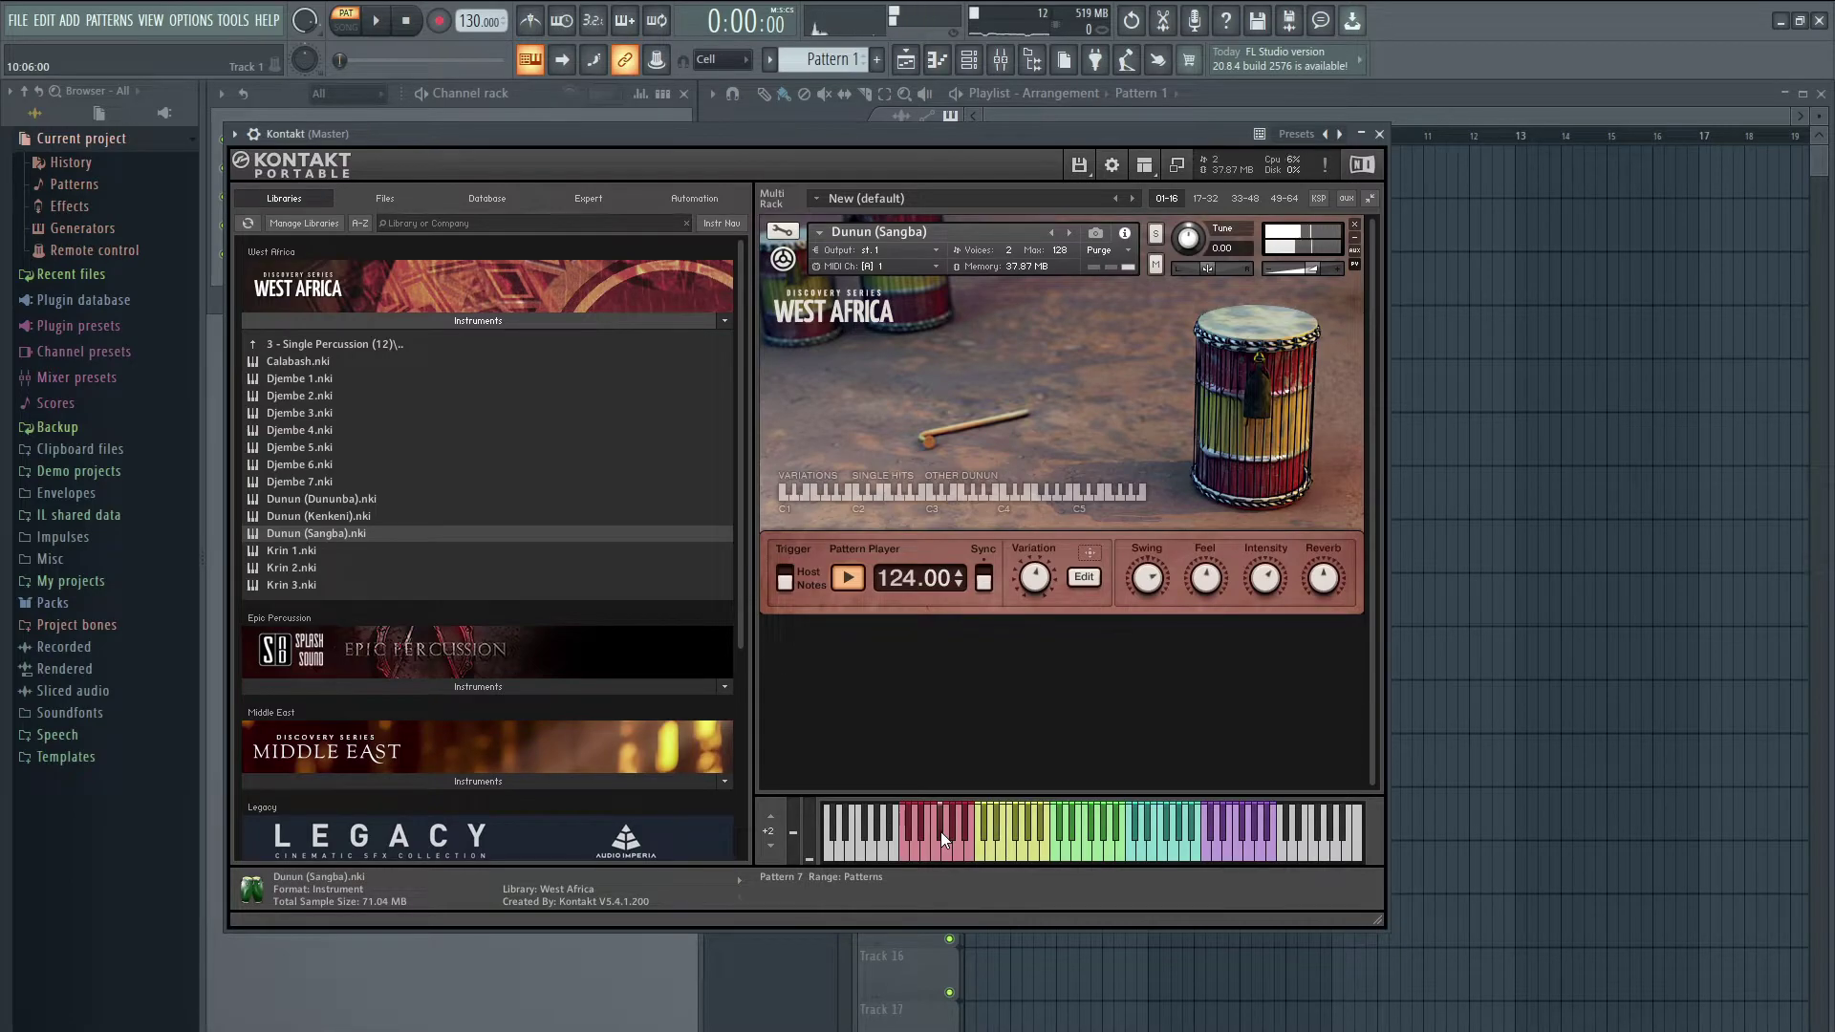
pyautogui.click(942, 838)
pyautogui.click(955, 855)
# Step: Replace Dunun (Sangba) with Krin 2 and audition its lower rhythm patterns, from pattern 1 to pattern 6
pyautogui.click(1354, 224)
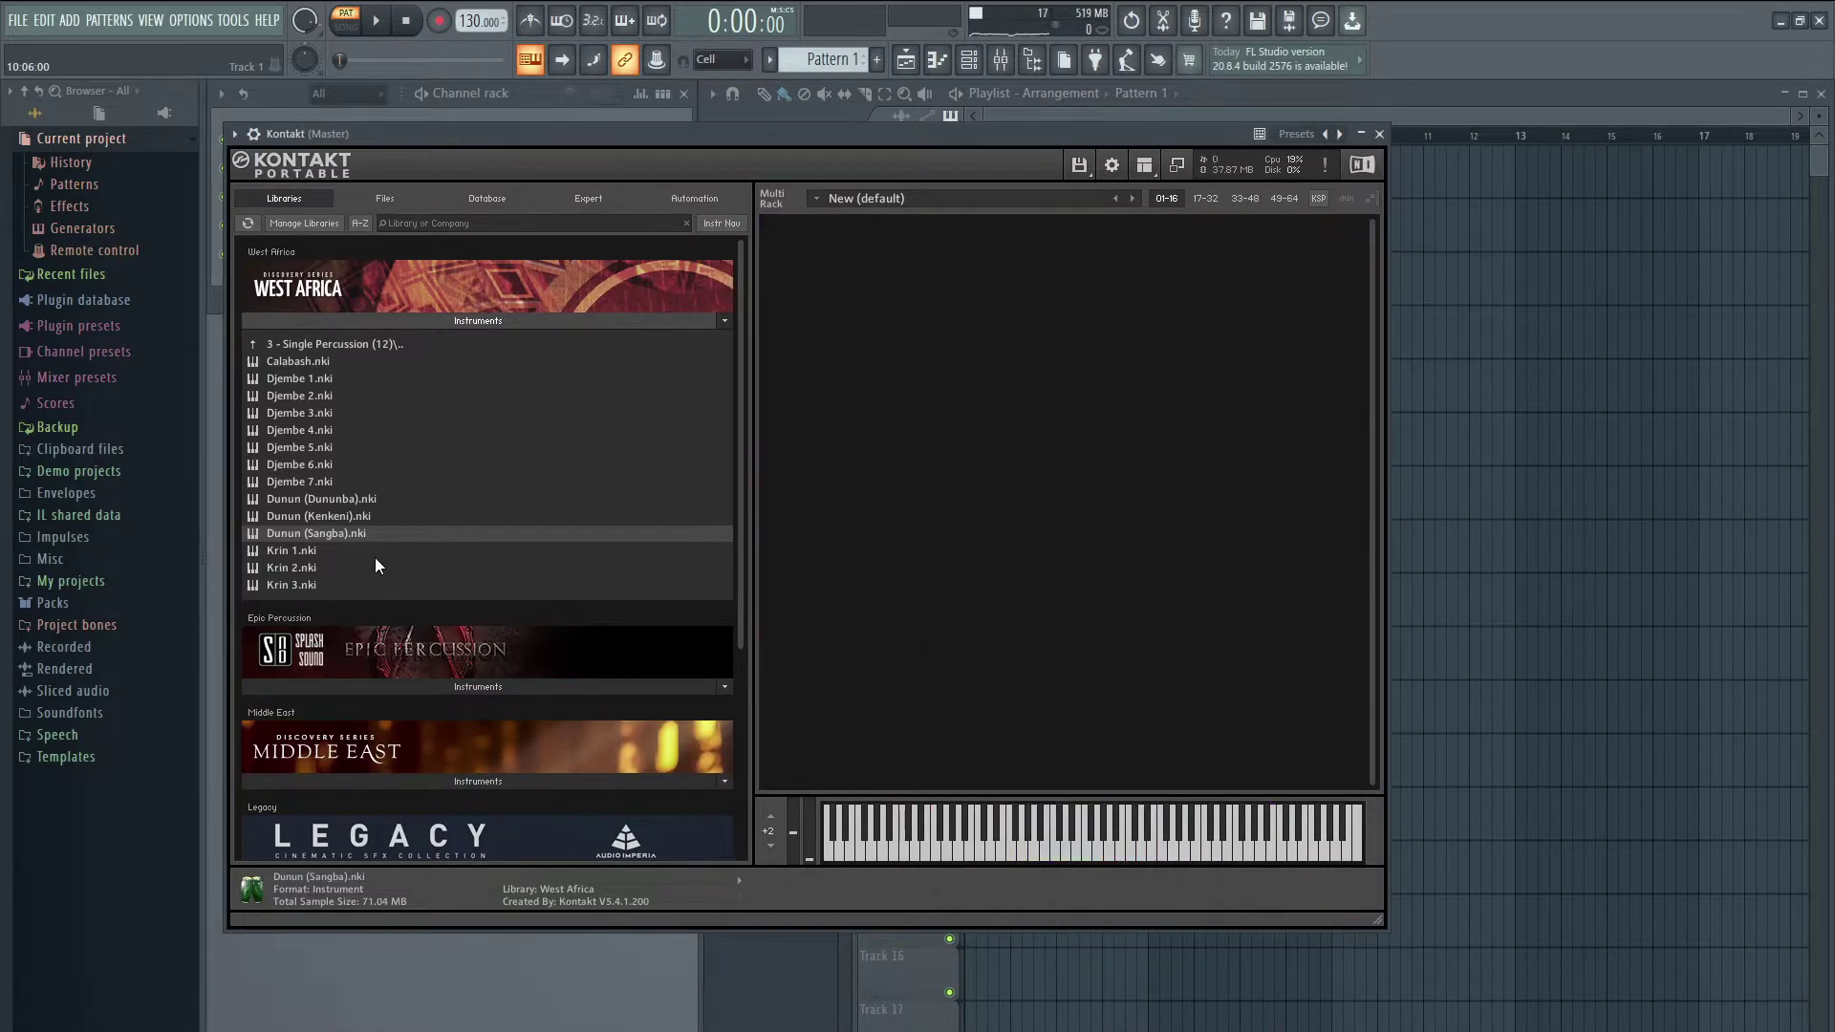
pyautogui.moveTo(291, 568); pyautogui.dragTo(944, 749)
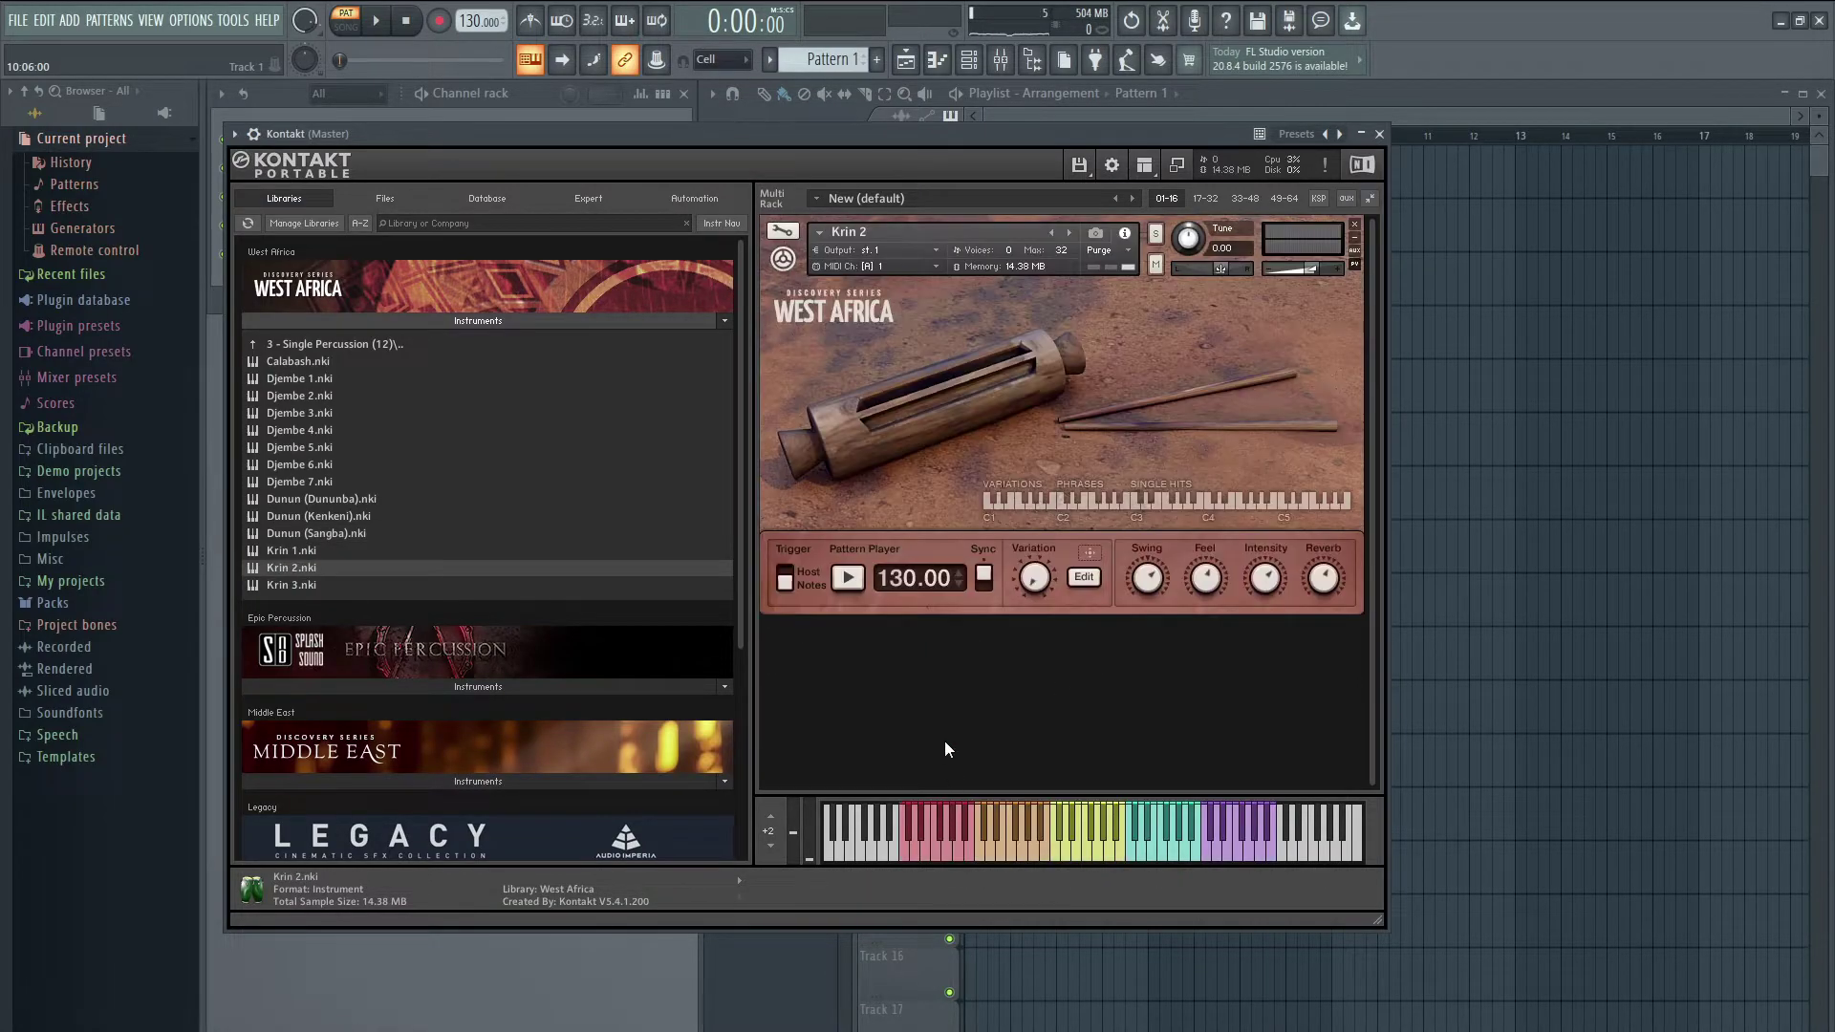
pyautogui.click(904, 852)
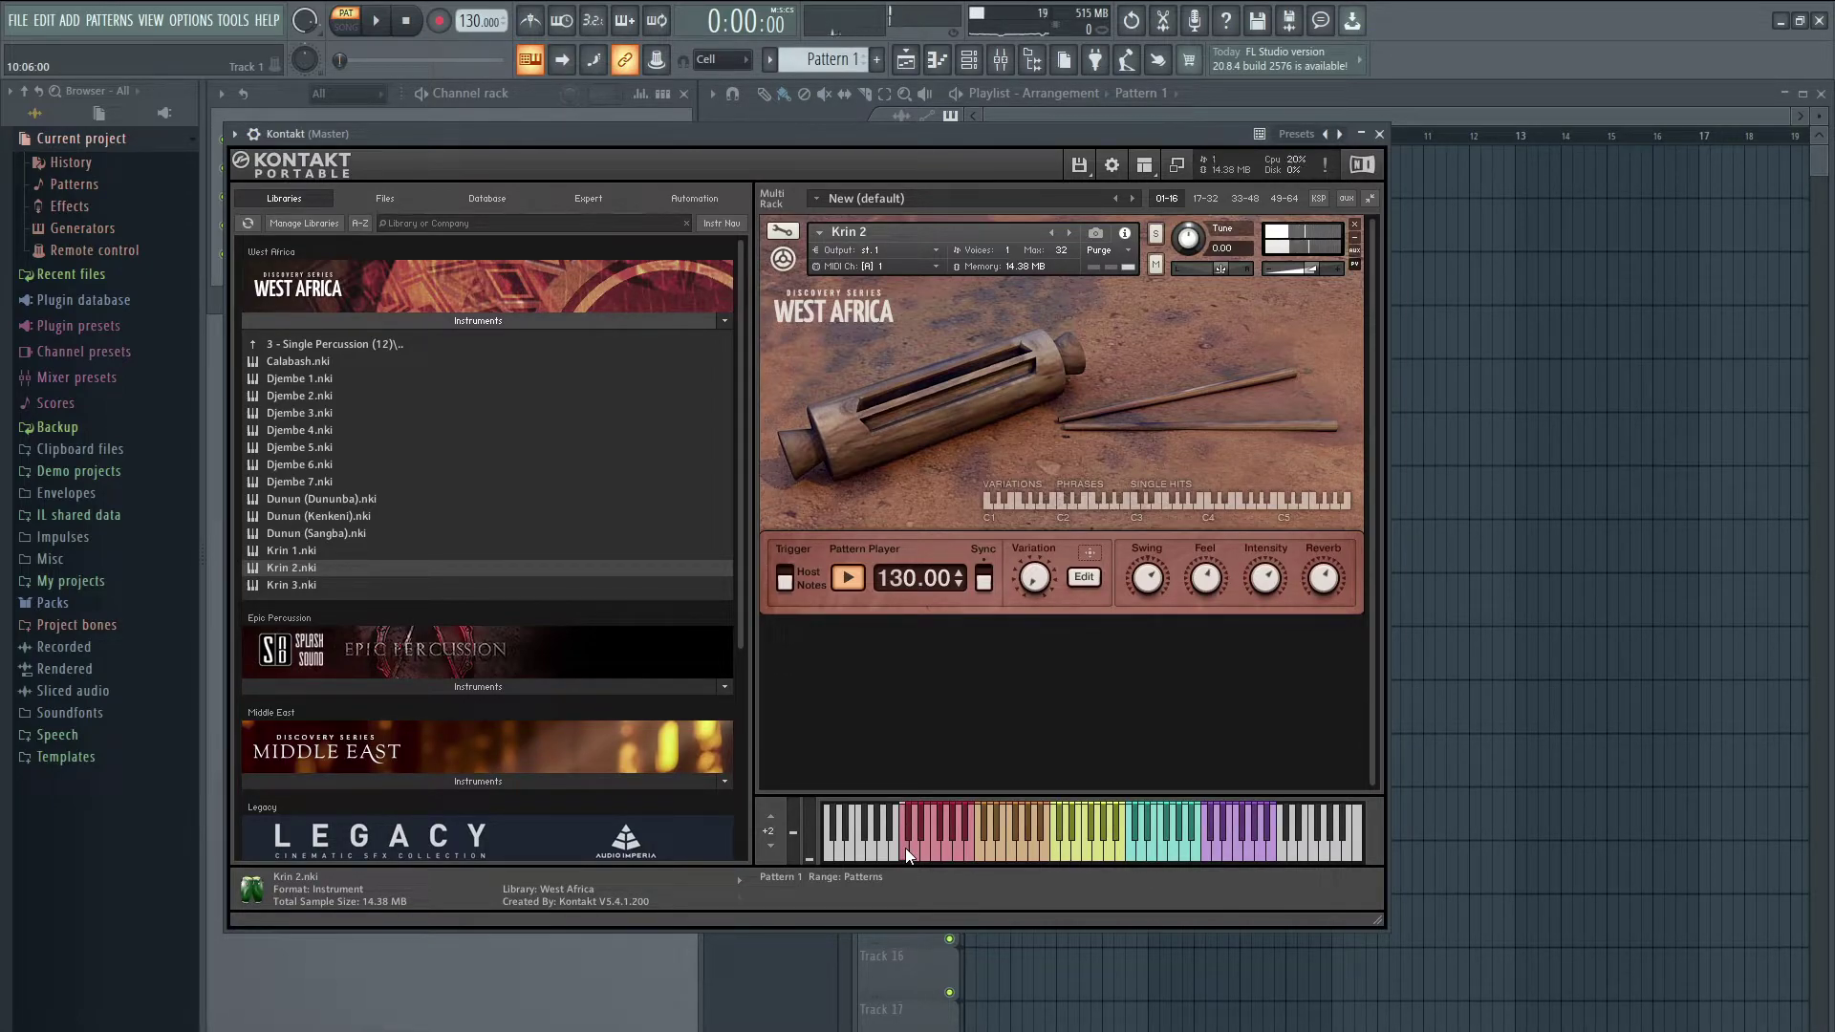
pyautogui.click(907, 853)
pyautogui.click(924, 845)
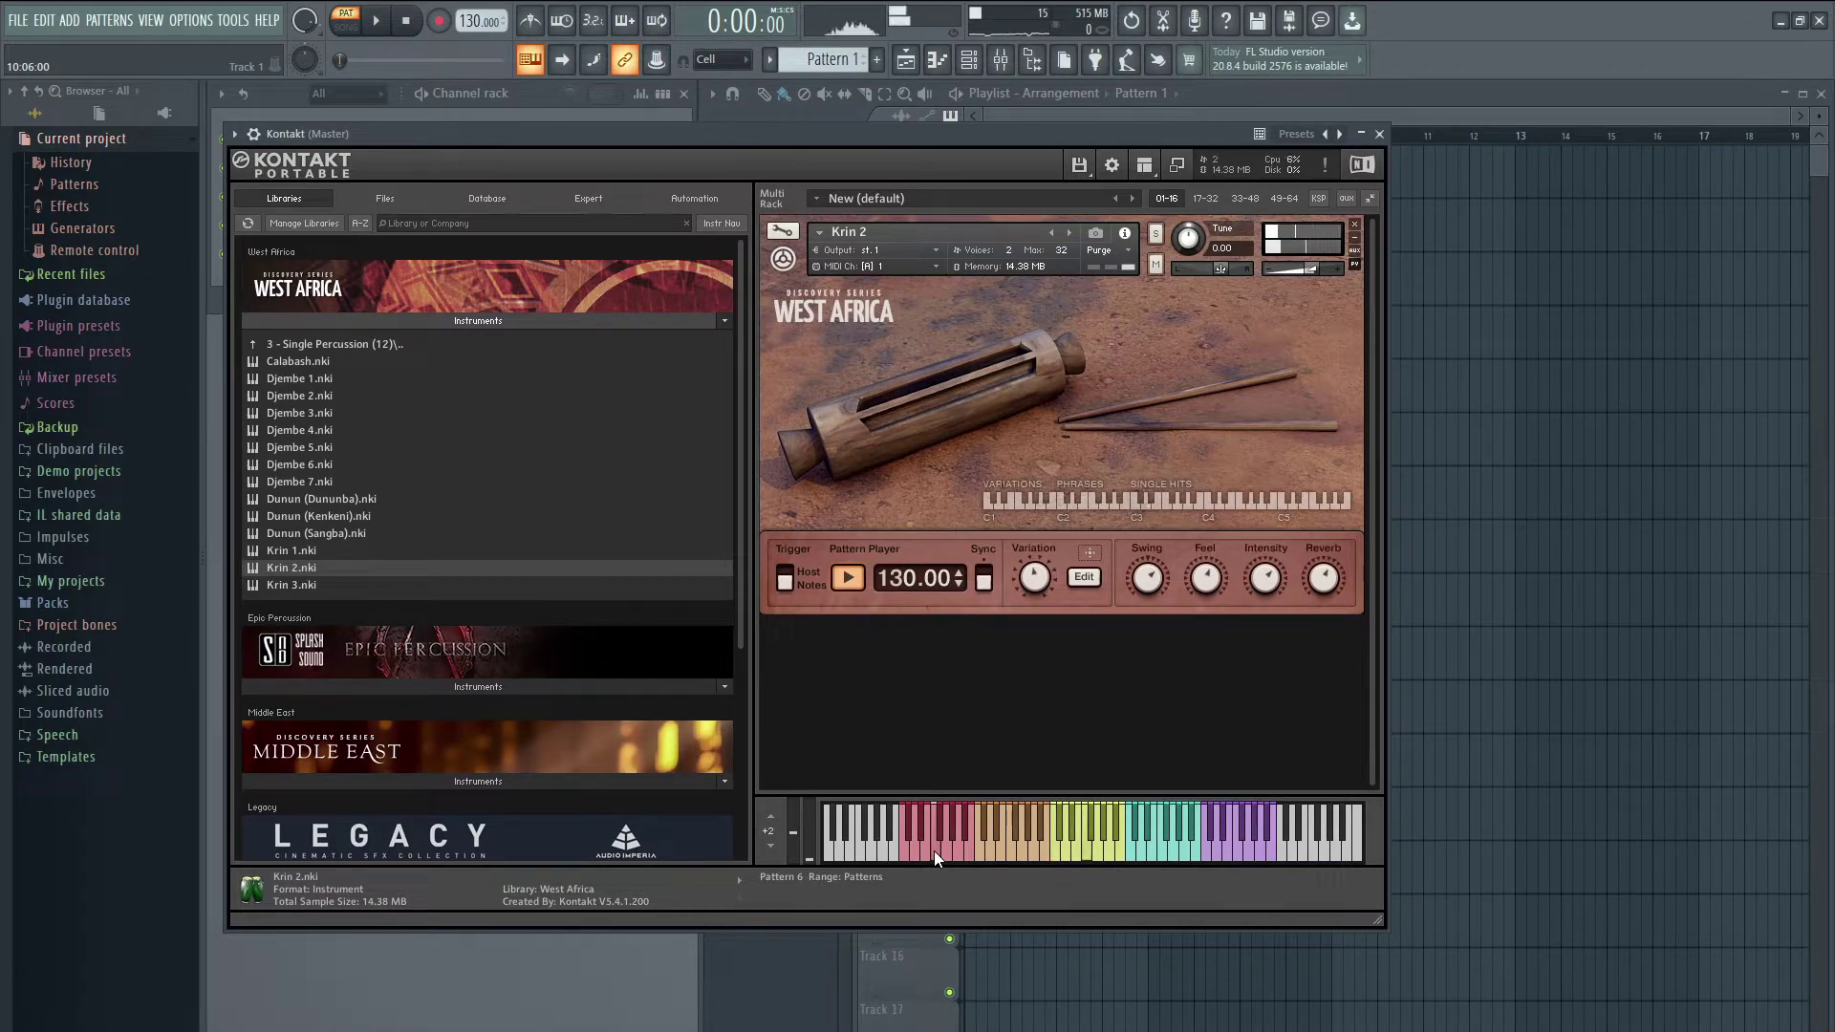
# Step: Audition Krin 2's upper rhythm patterns, starting from pattern 9 and including pattern 10
pyautogui.click(950, 839)
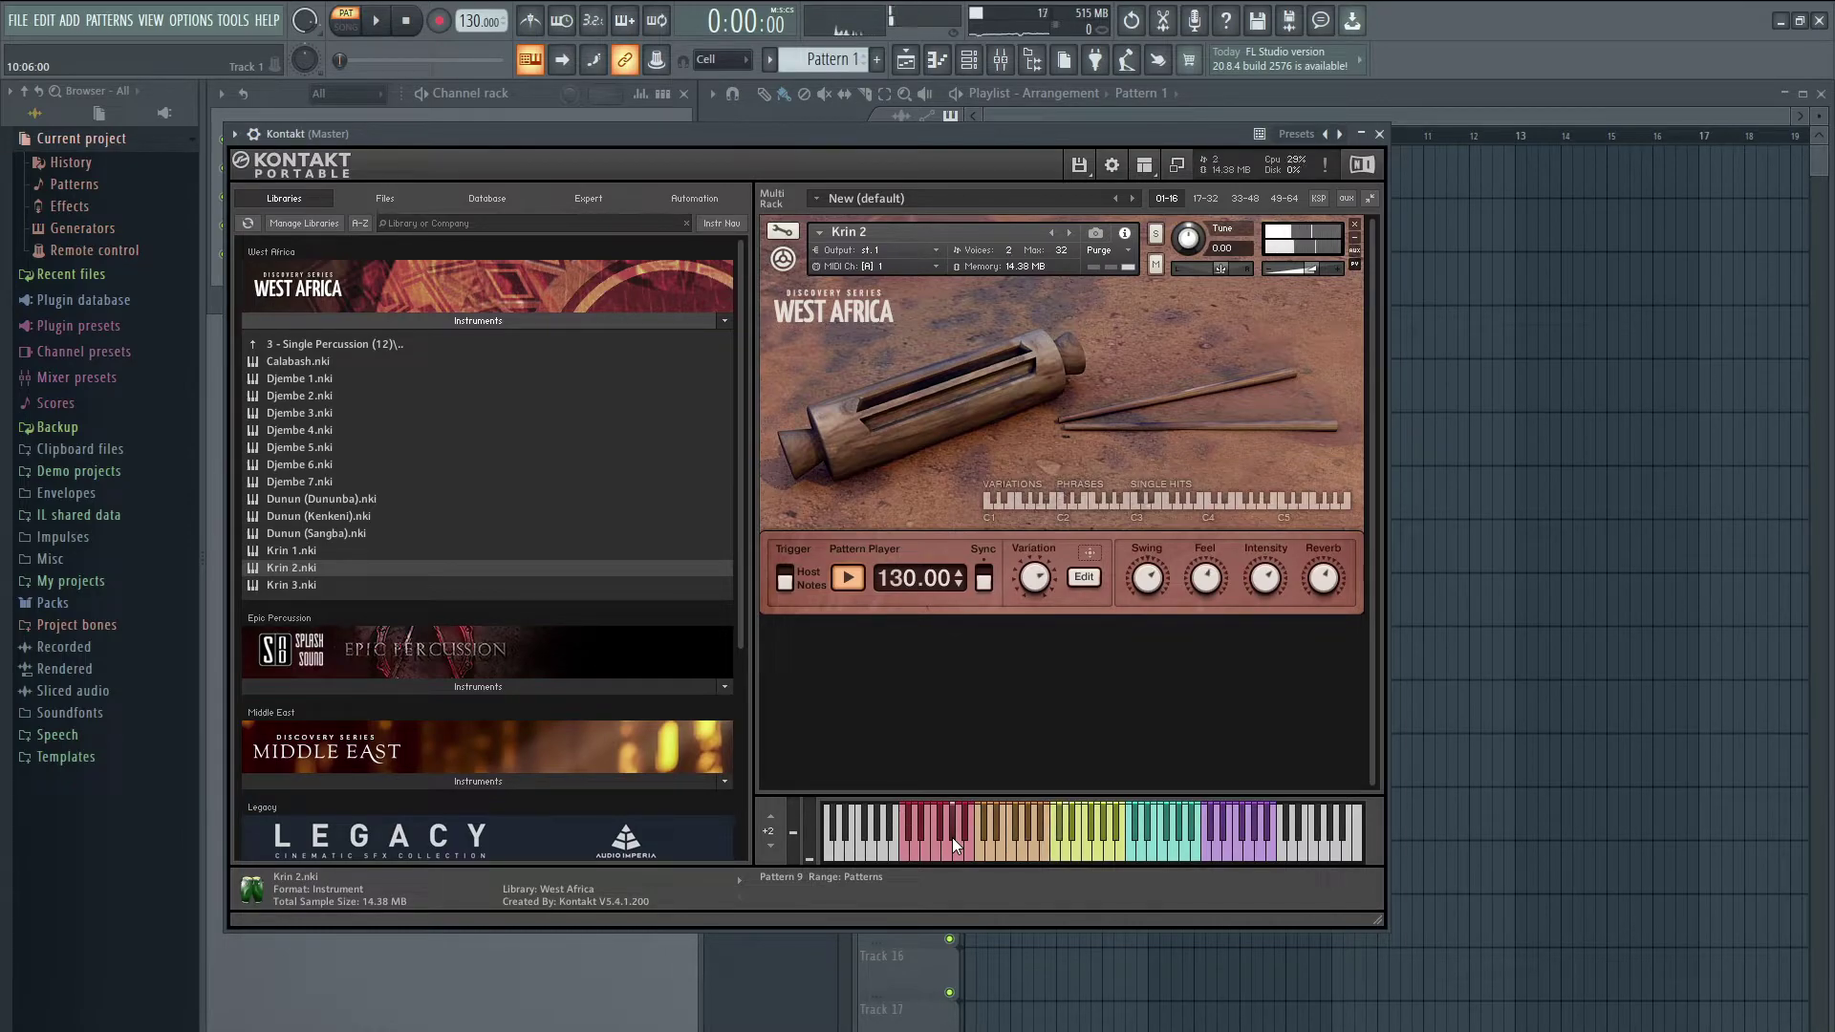
pyautogui.click(954, 841)
pyautogui.click(958, 851)
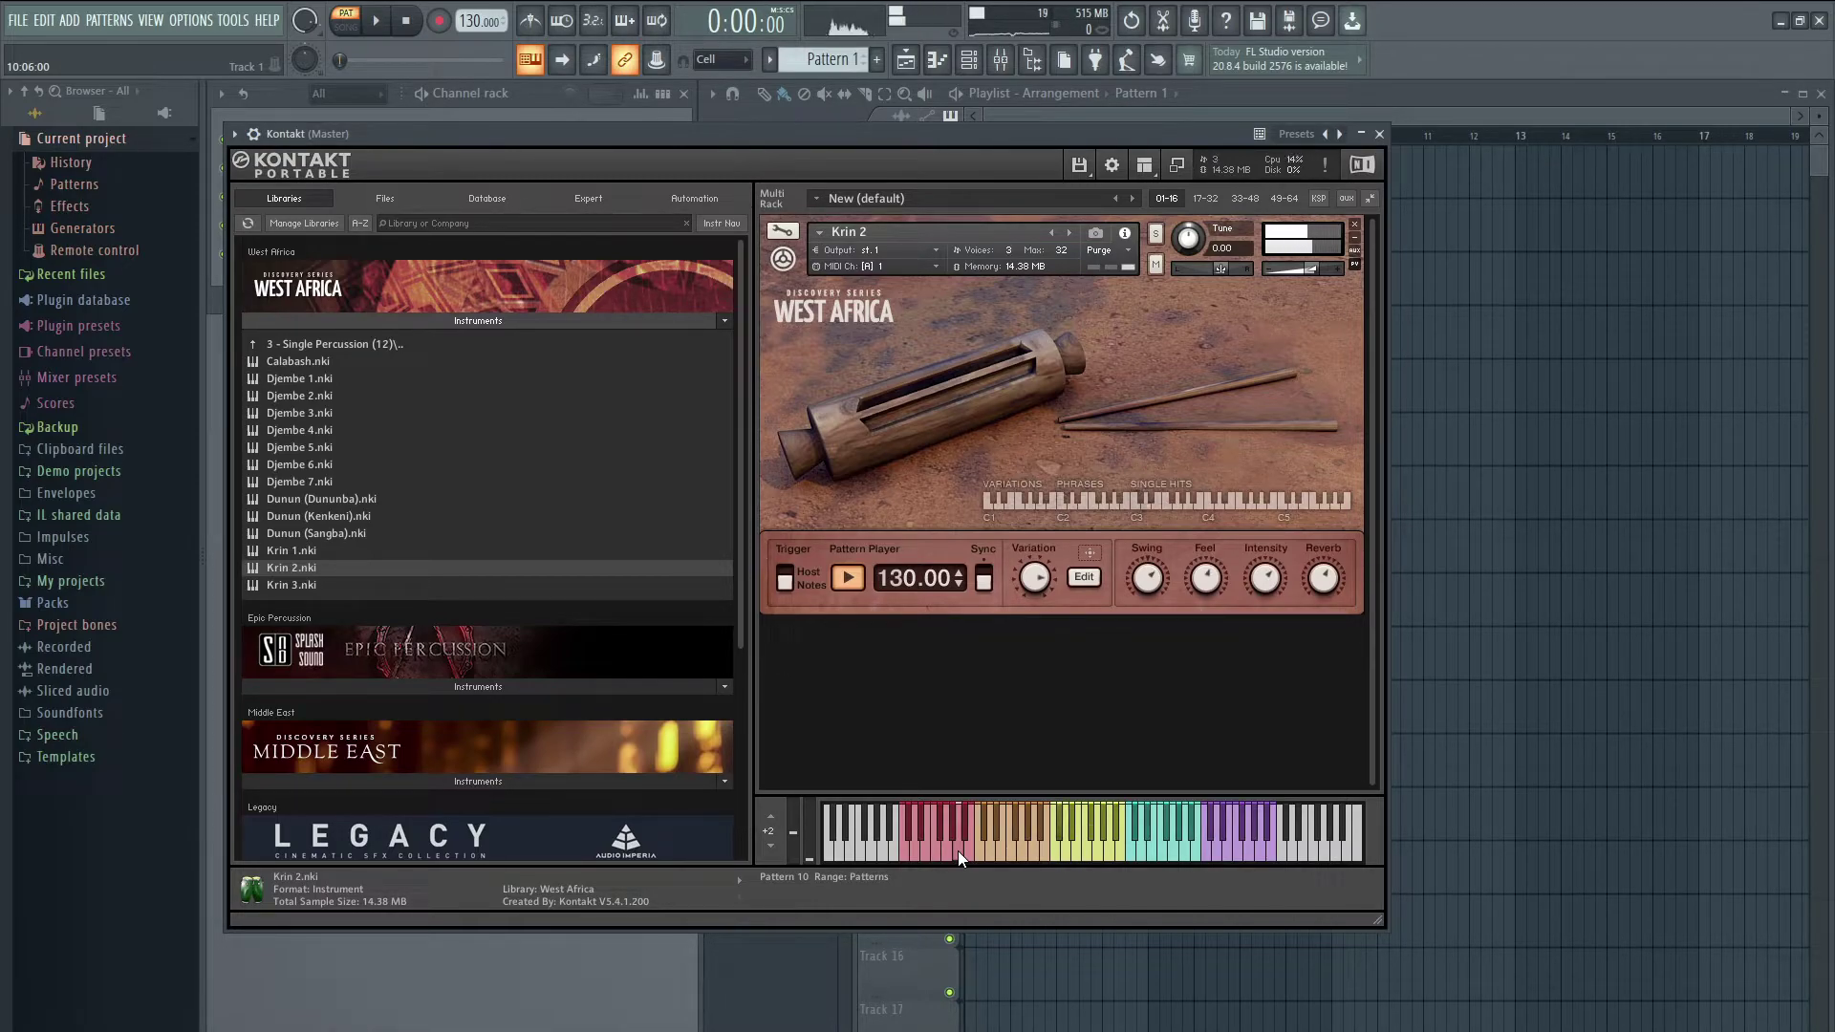
pyautogui.click(960, 839)
pyautogui.click(966, 835)
pyautogui.click(970, 841)
pyautogui.click(967, 855)
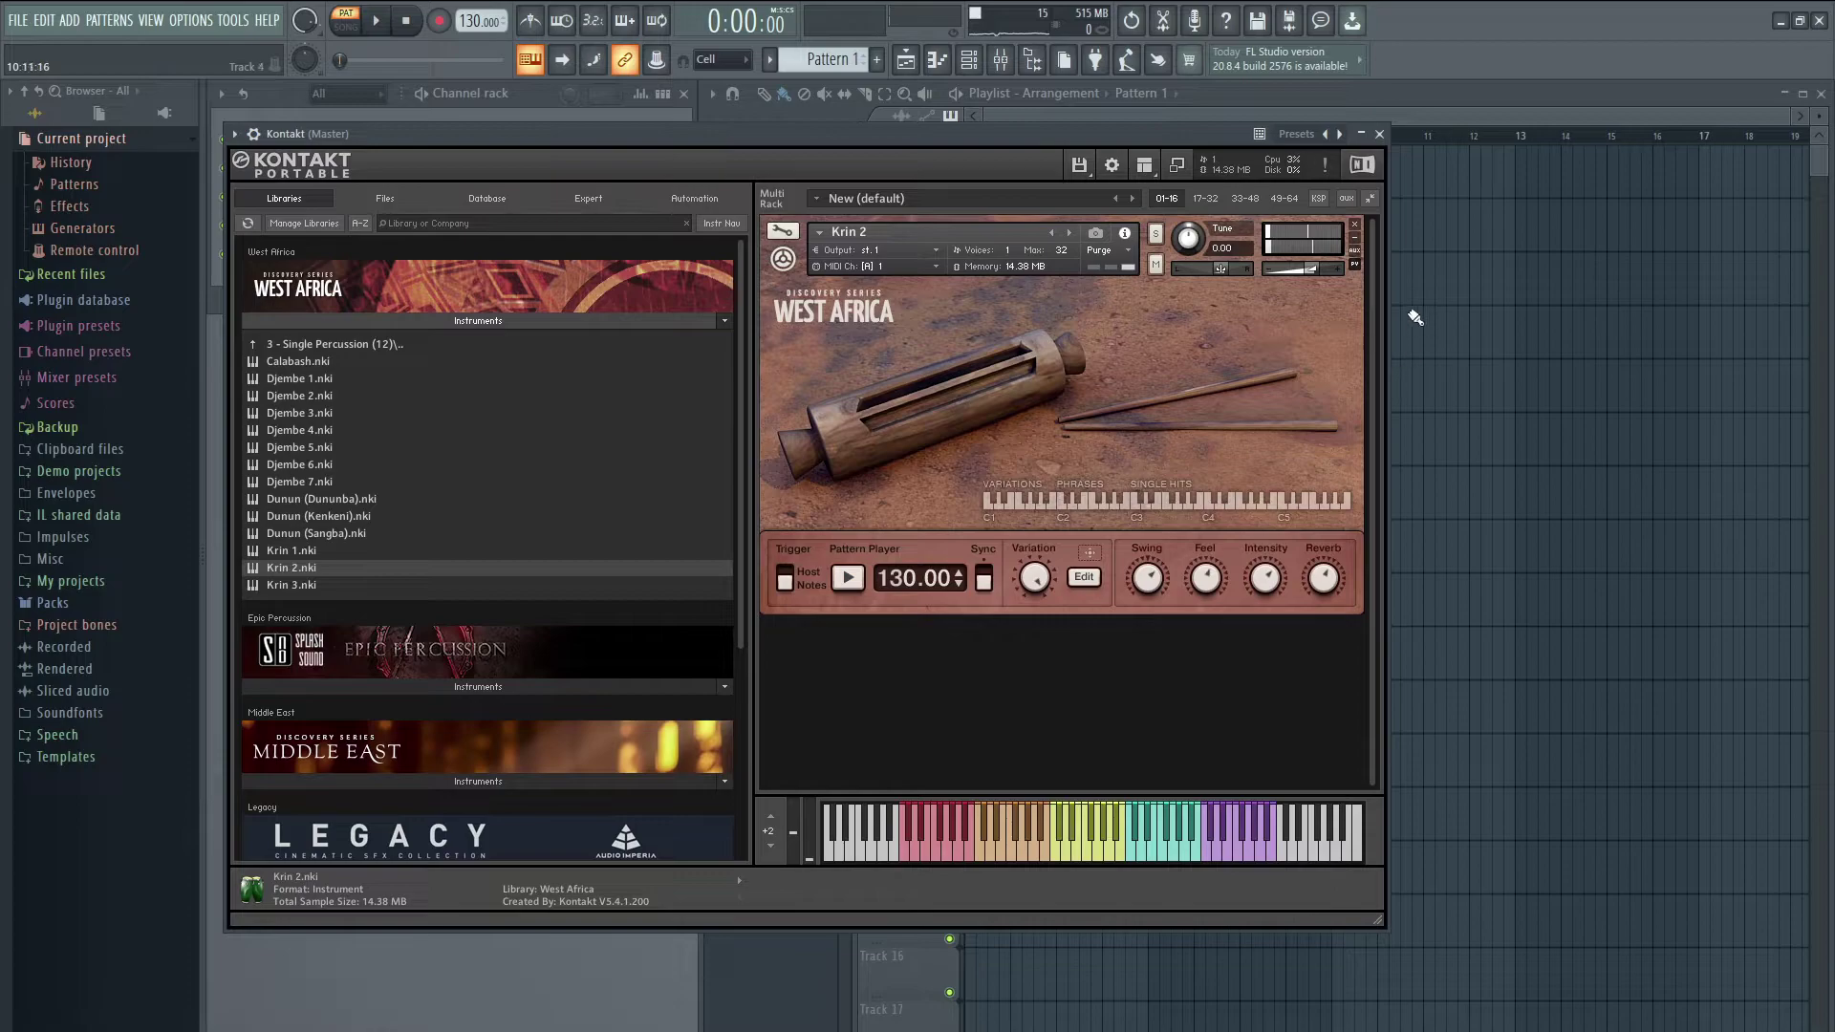
# Step: Remove Krin 2 without saving changes and load Balafon 1 from the 5 - Melodic Instruments folder
pyautogui.click(1355, 223)
pyautogui.click(934, 586)
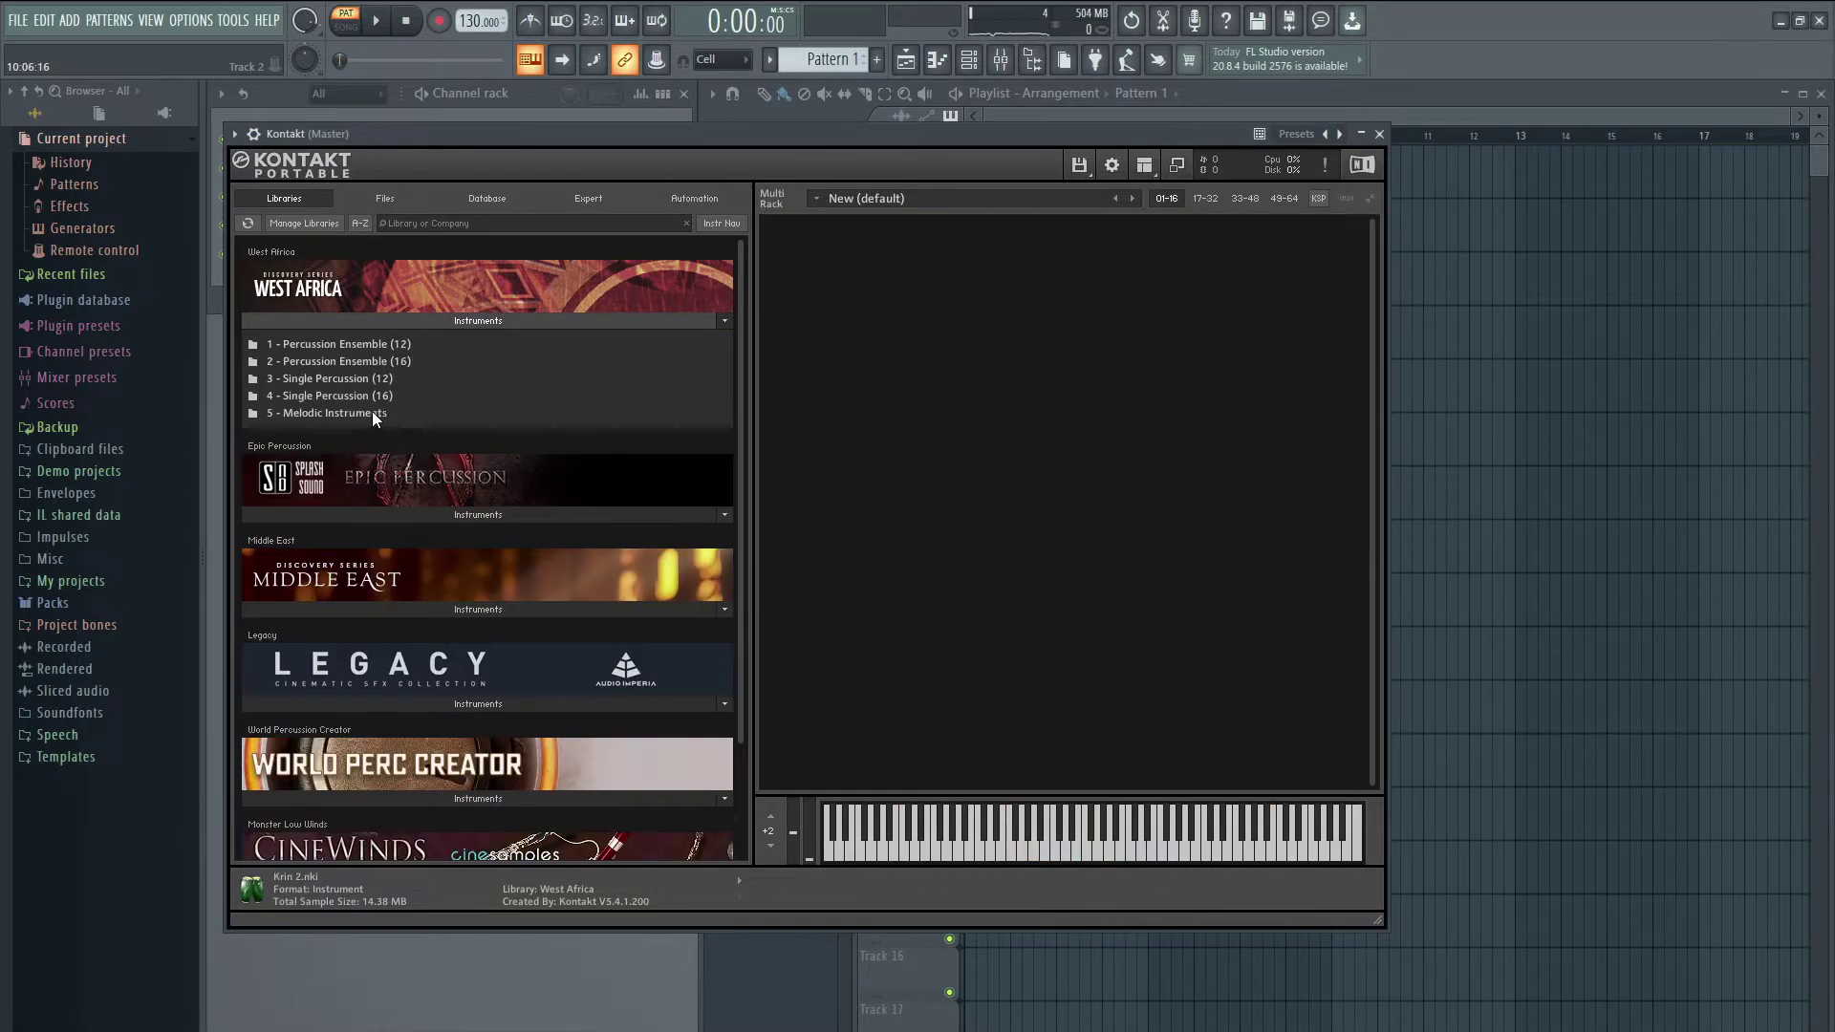
pyautogui.click(373, 413)
pyautogui.moveTo(296, 363); pyautogui.dragTo(986, 581)
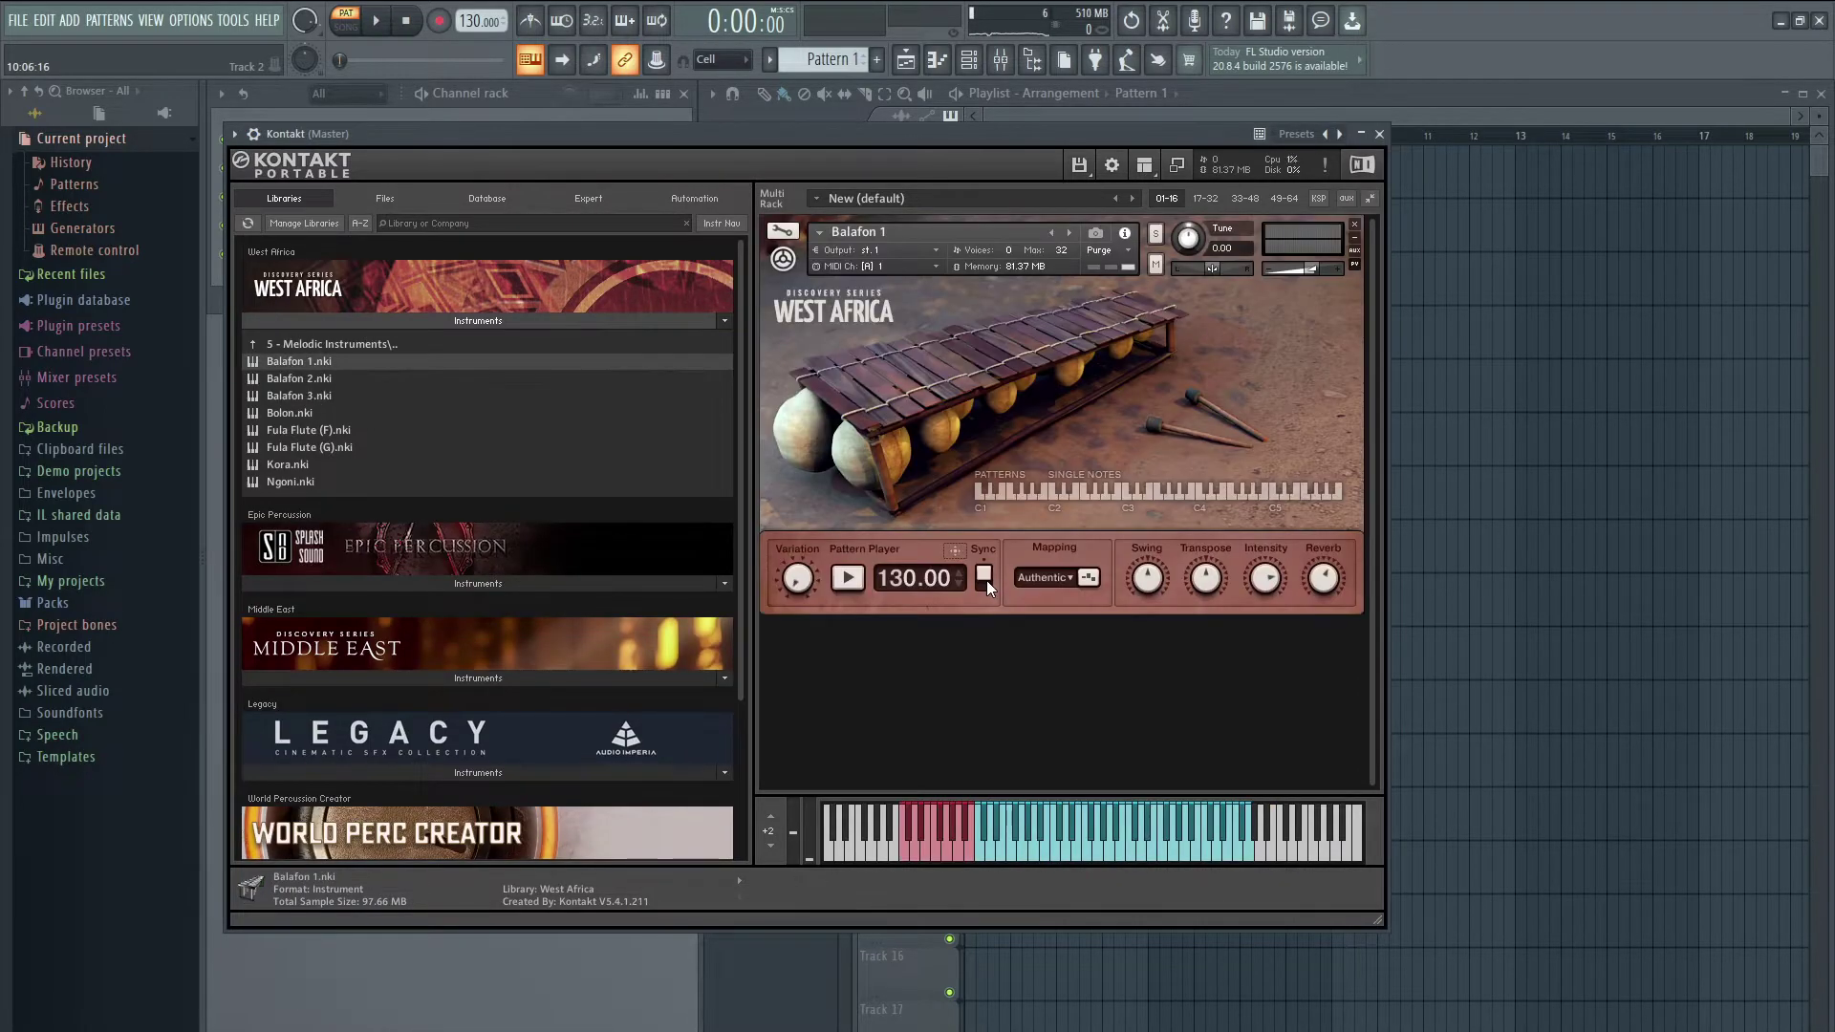
# Step: Turn off Balafon 1's tempo sync to the host and audition its patterns, stopping playback after pattern 12
pyautogui.click(983, 578)
pyautogui.click(908, 858)
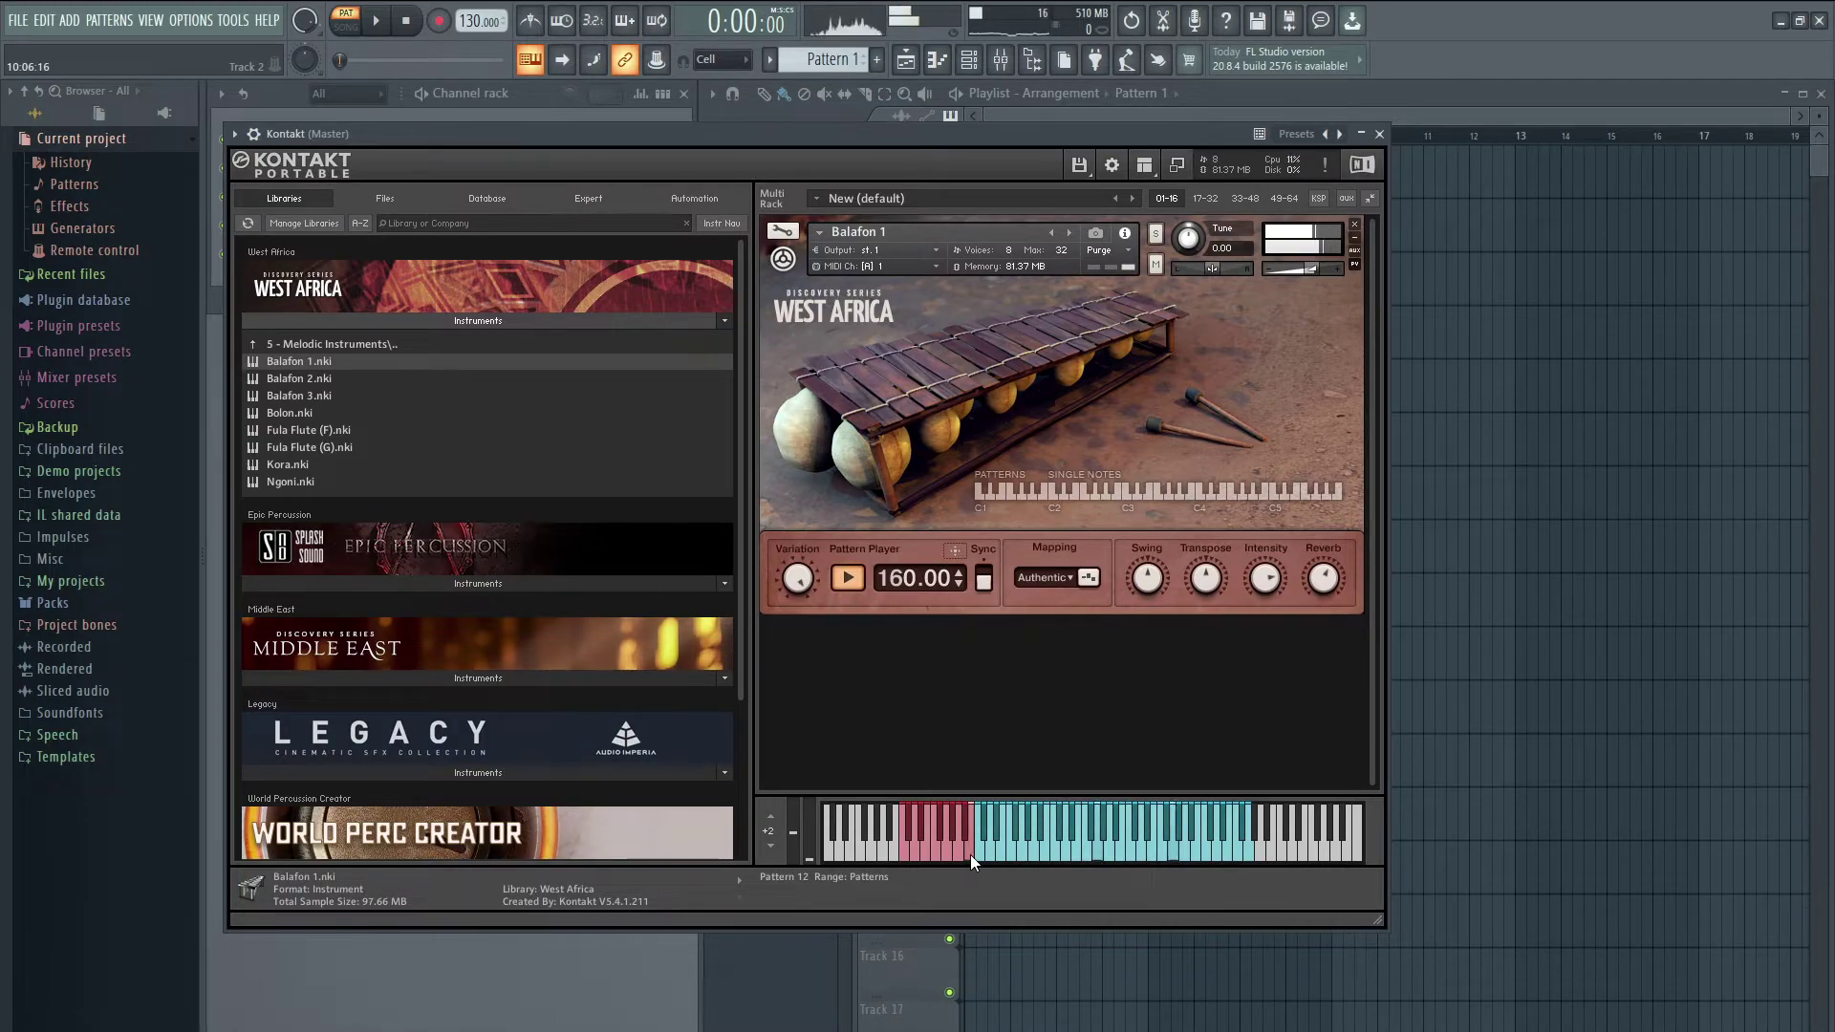
pyautogui.click(847, 577)
# Step: Replace Balafon 1 with Bolon without saving changes, and turn off Bolon's tempo sync to the host
pyautogui.click(1355, 224)
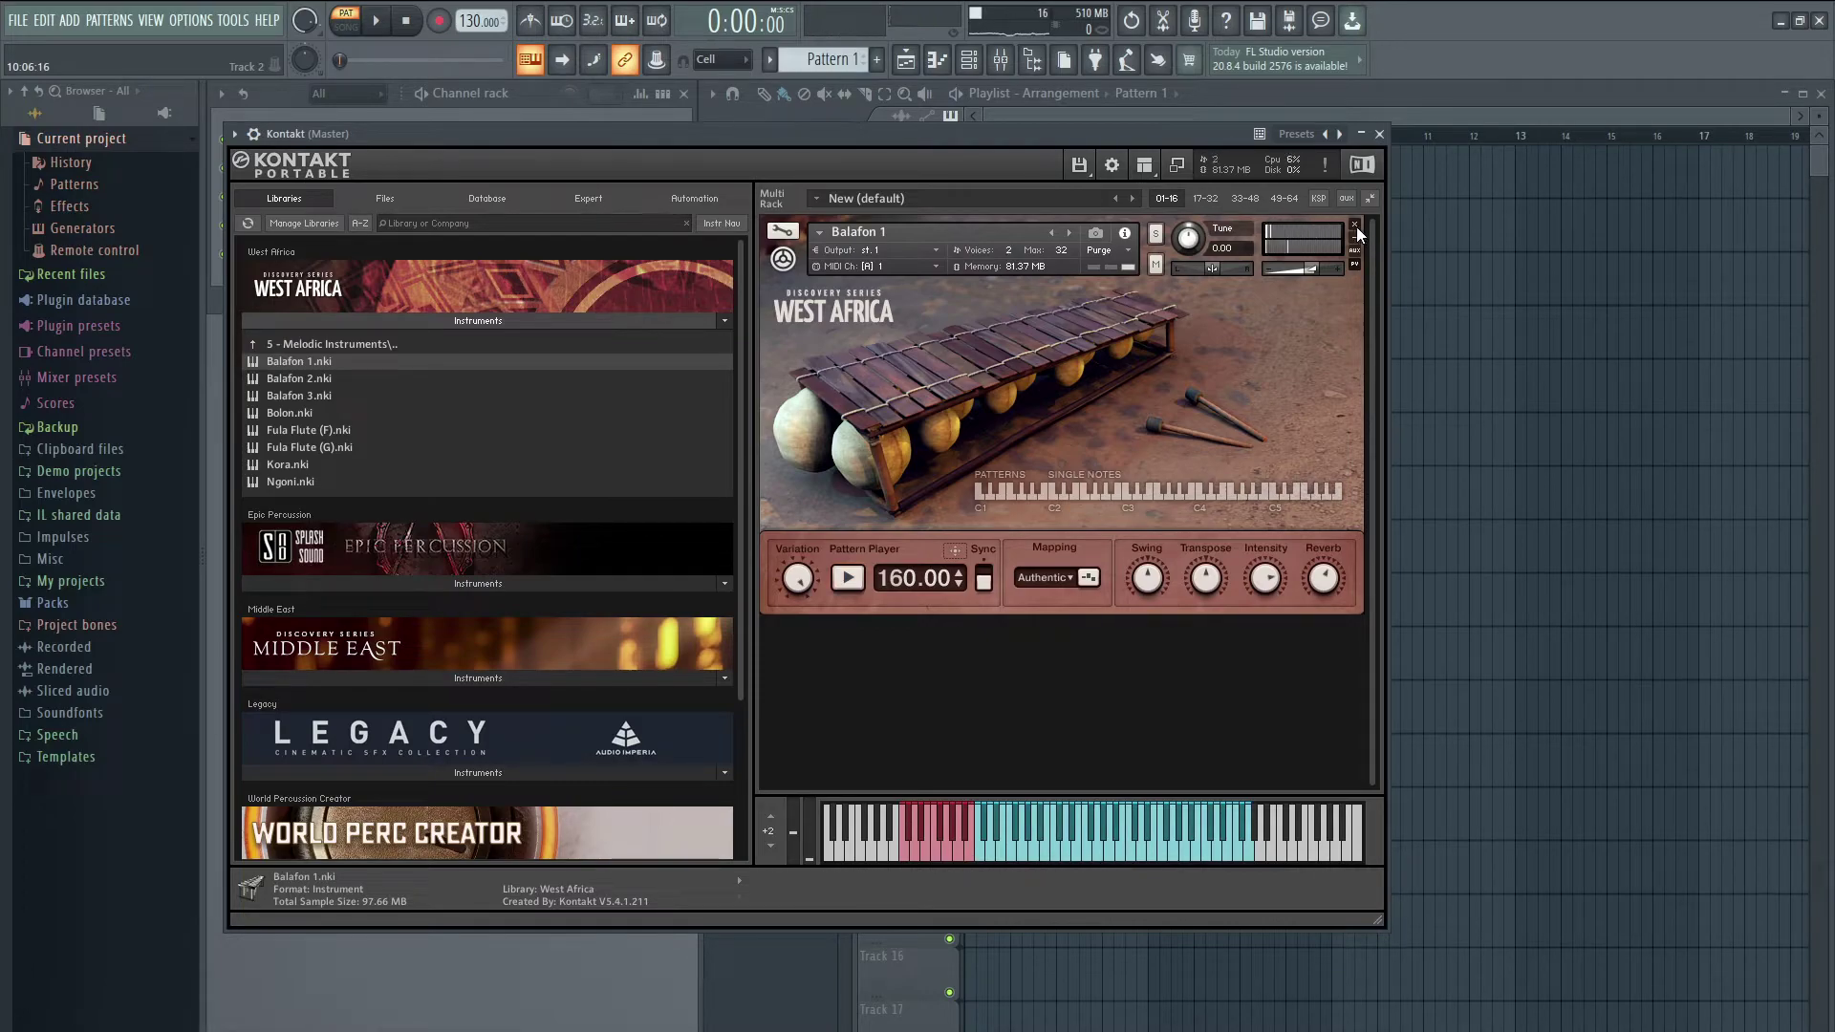
pyautogui.click(925, 589)
pyautogui.moveTo(289, 412); pyautogui.dragTo(941, 606)
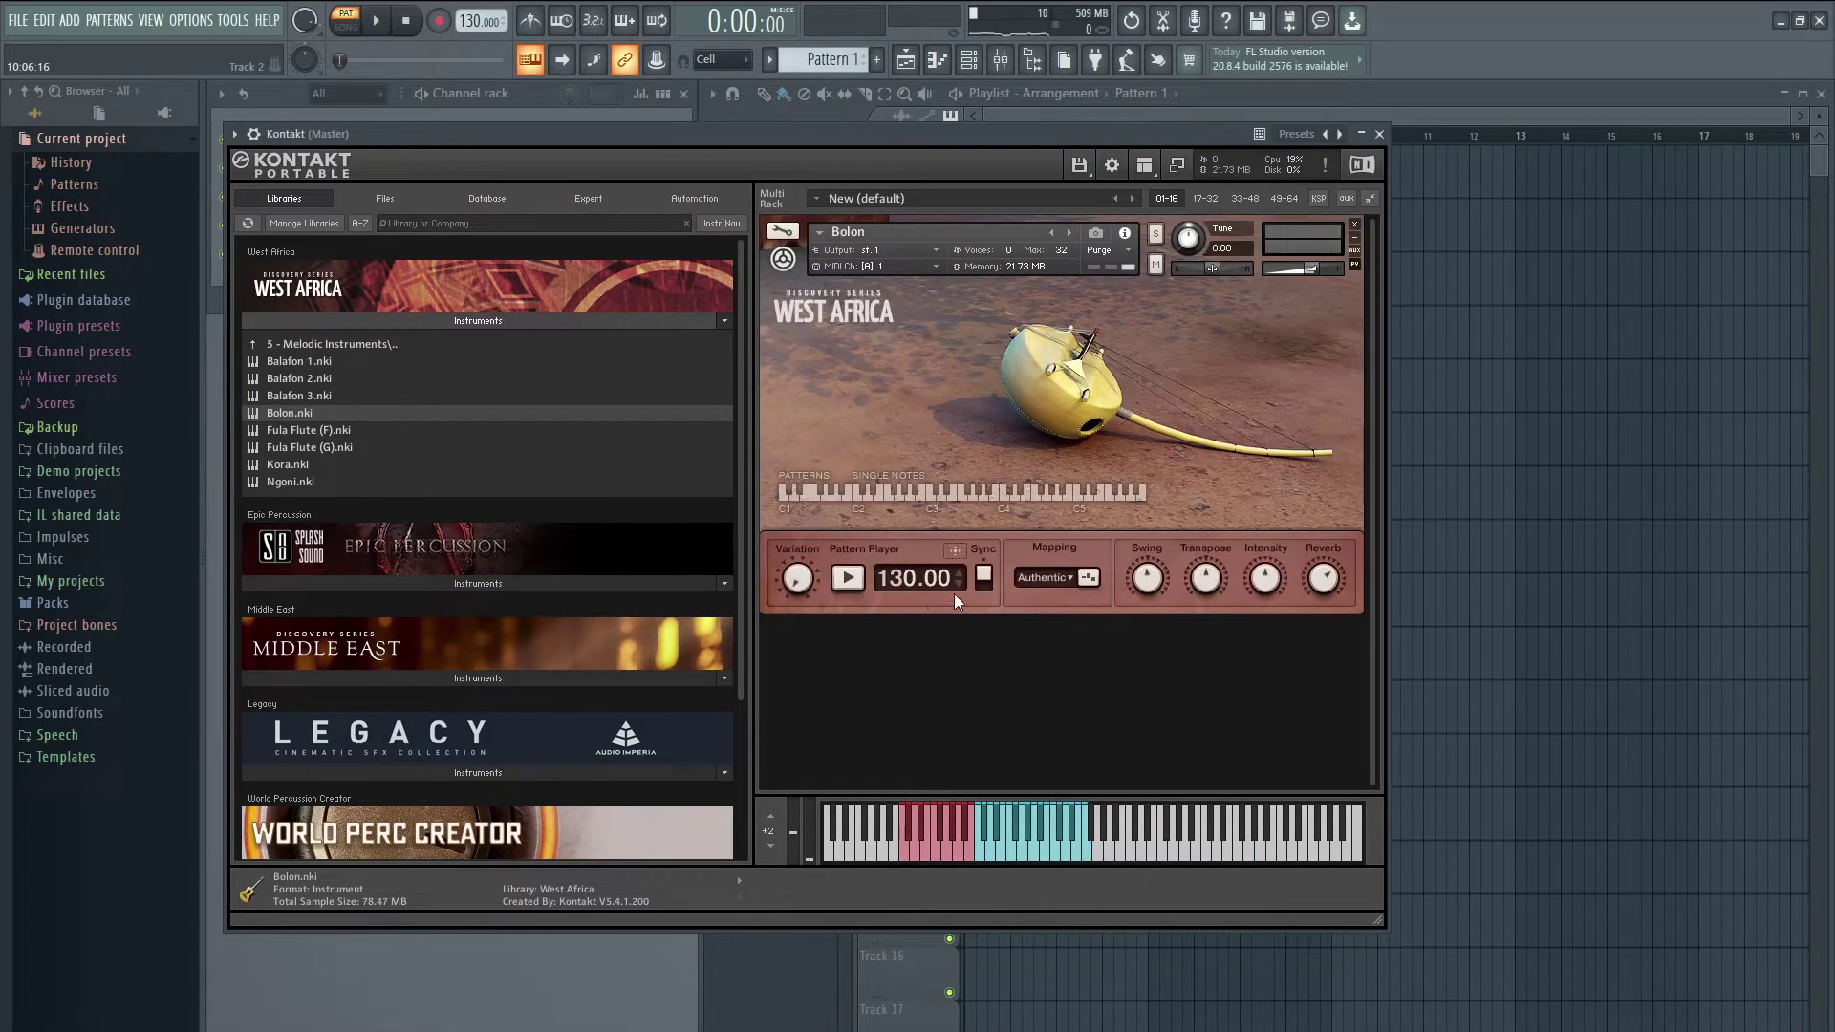
pyautogui.click(985, 577)
# Step: Audition Bolon's patterns, including patterns 2, 6, 10 and 12
pyautogui.click(913, 843)
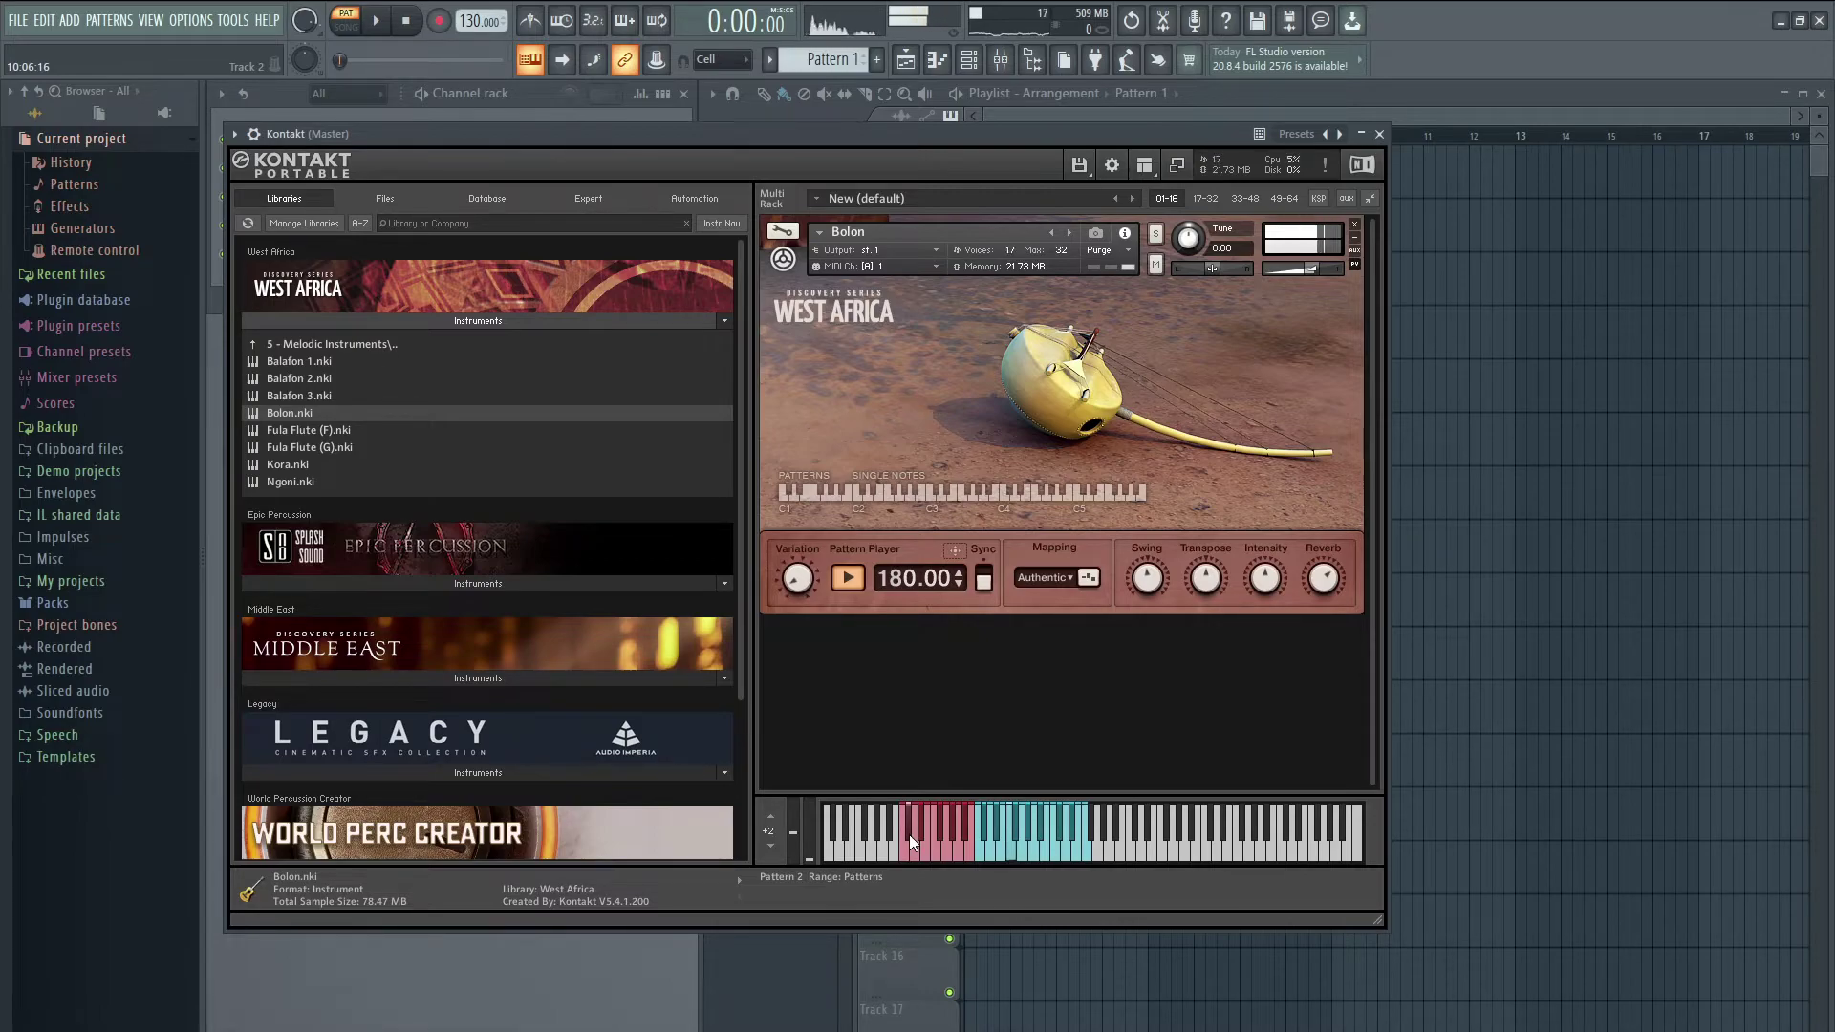
pyautogui.click(919, 853)
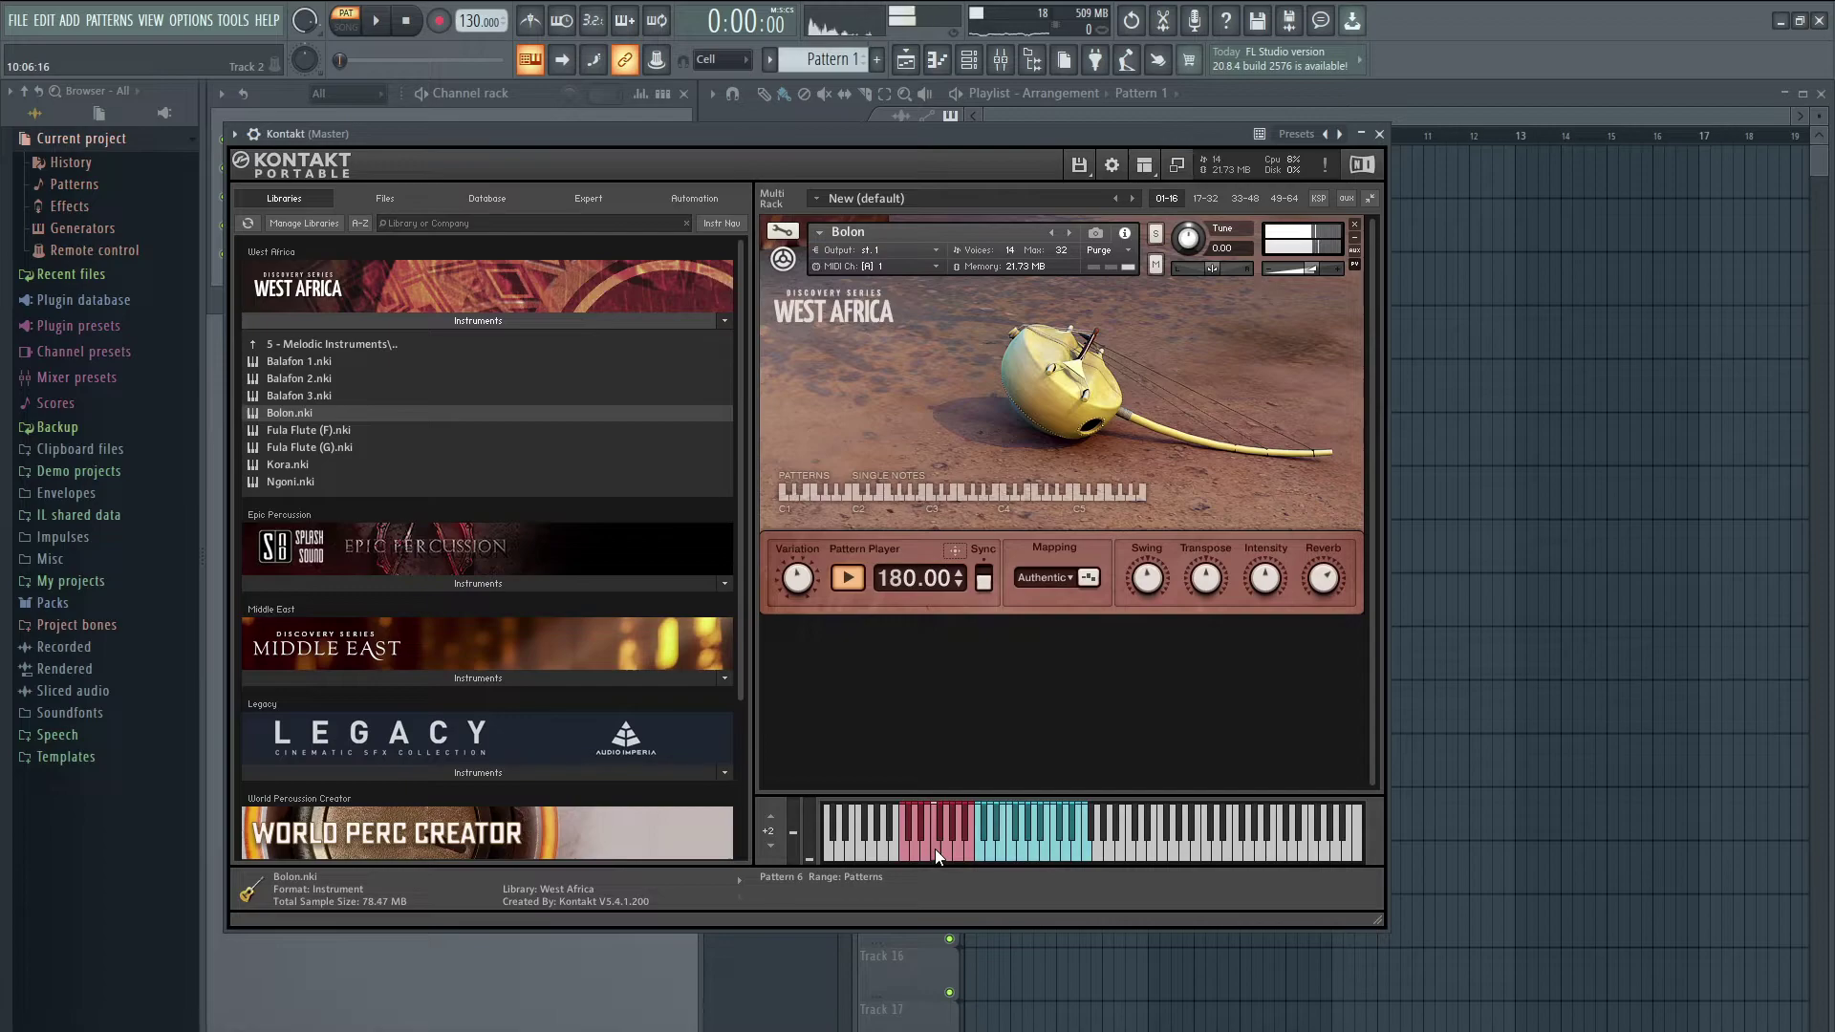
pyautogui.click(950, 834)
pyautogui.click(956, 856)
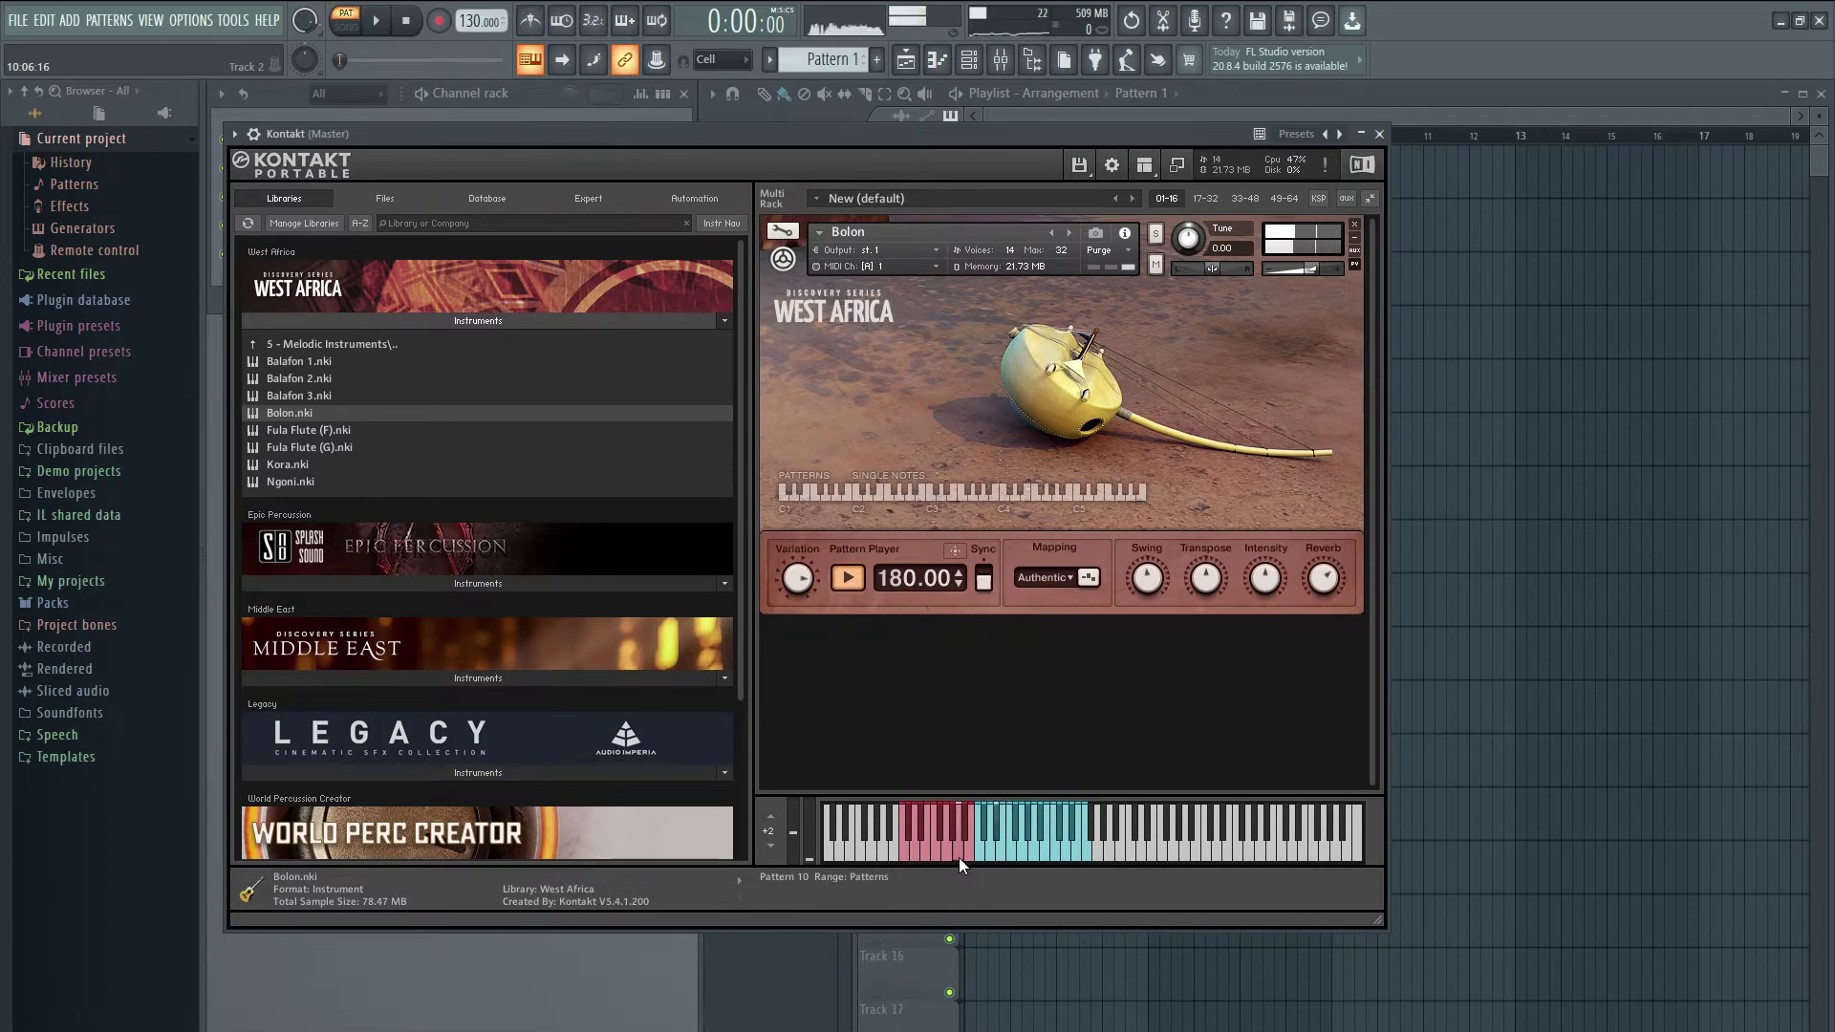
pyautogui.click(957, 857)
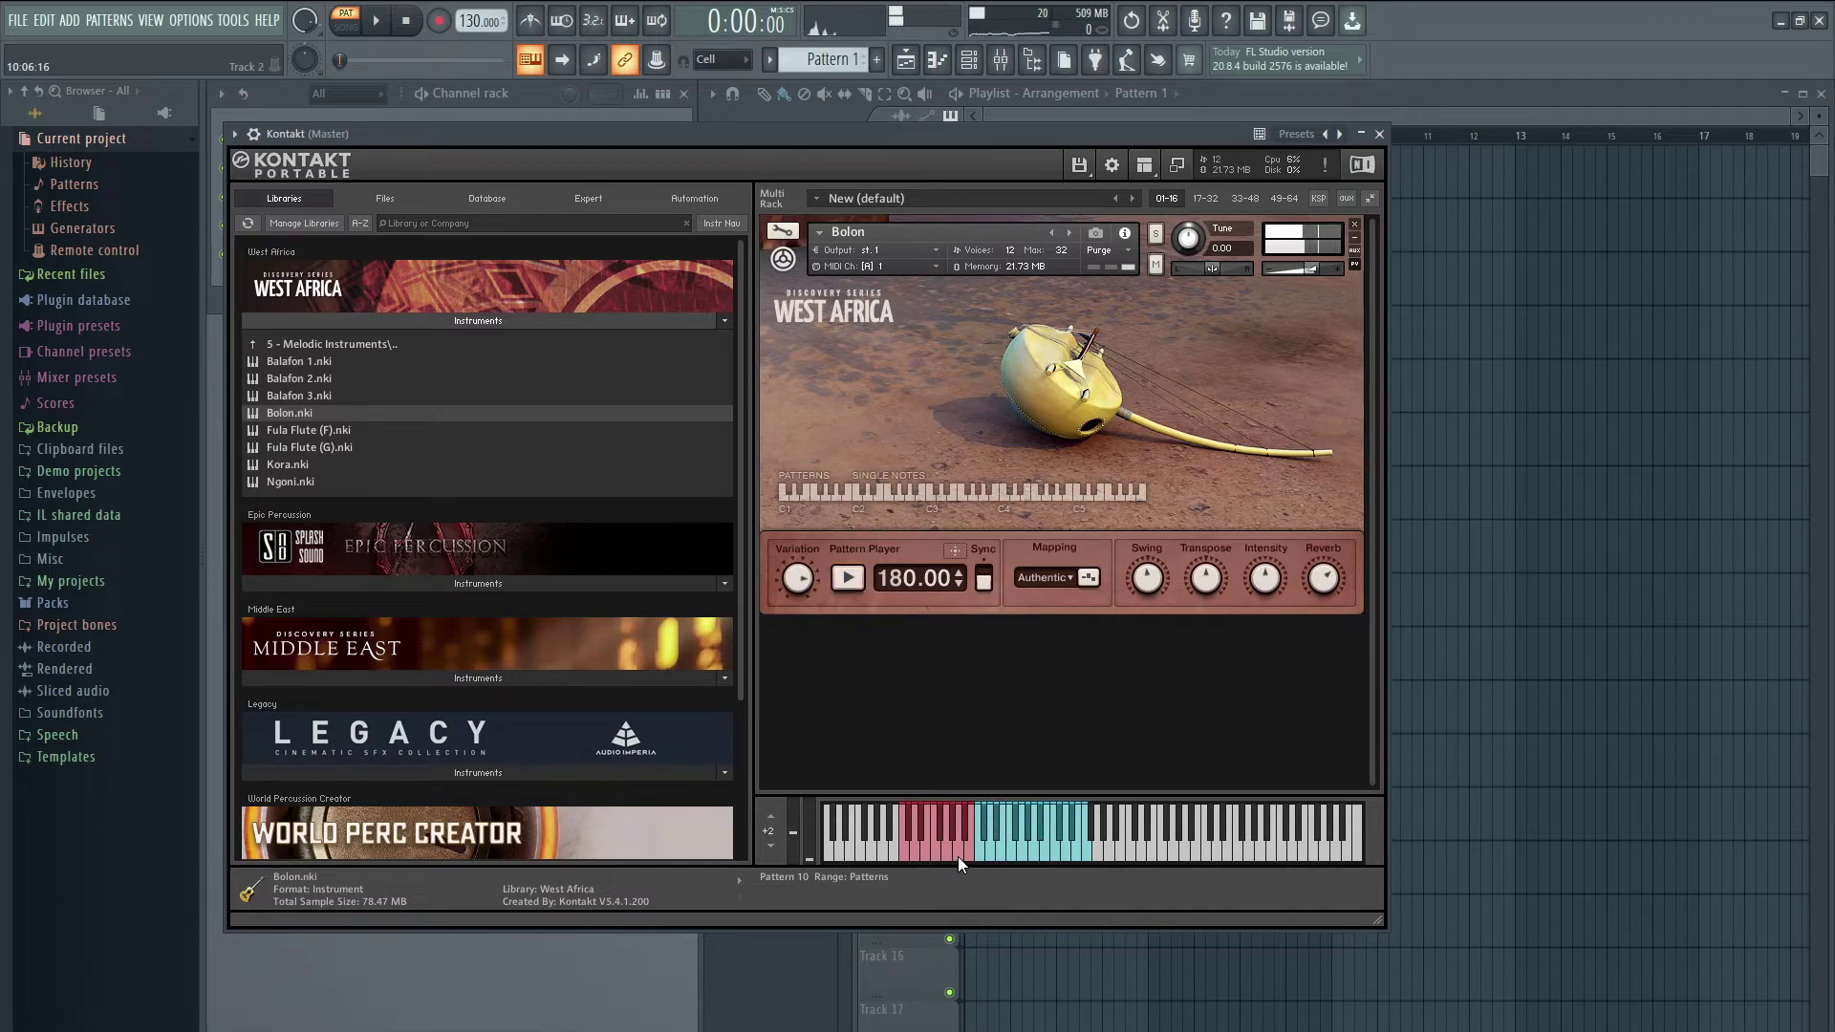
pyautogui.click(972, 856)
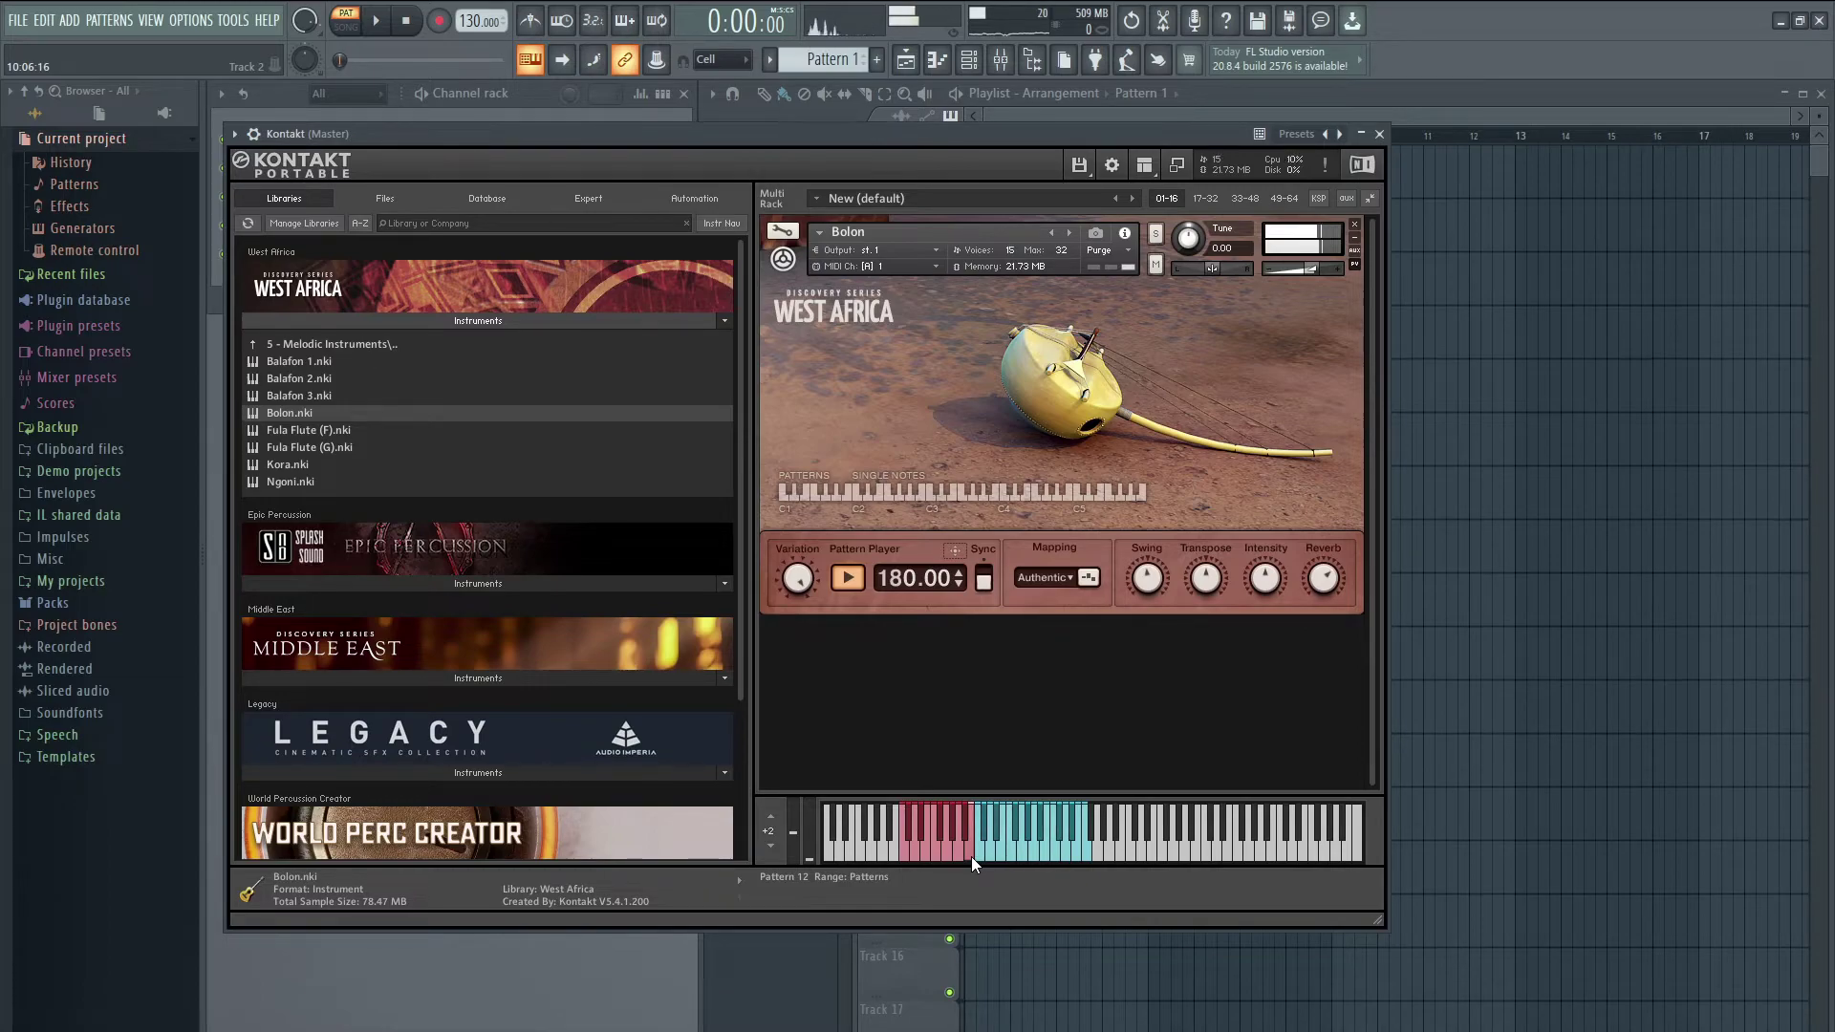
# Step: Replace Bolon with Fula Flute (G) without saving changes and audition its patterns, including patterns 1, 4 and 8
pyautogui.click(1354, 227)
pyautogui.click(924, 592)
pyautogui.moveTo(315, 446); pyautogui.dragTo(961, 483)
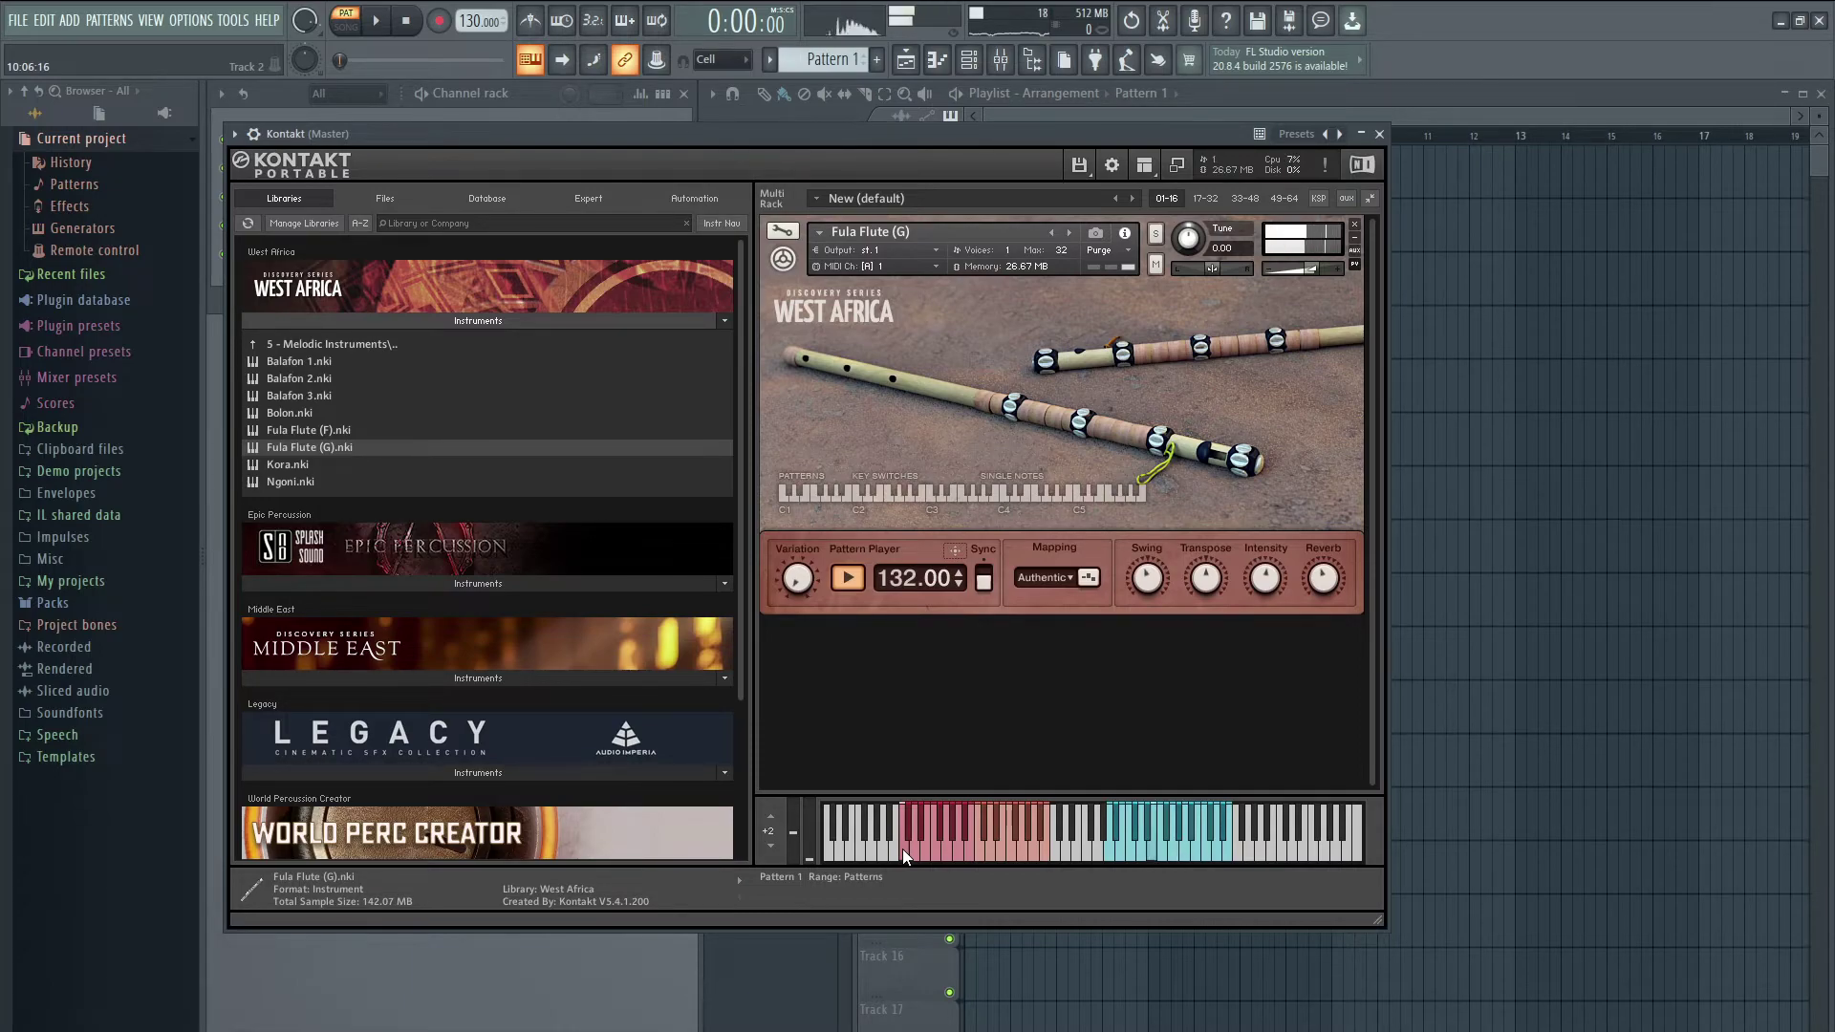
pyautogui.click(923, 846)
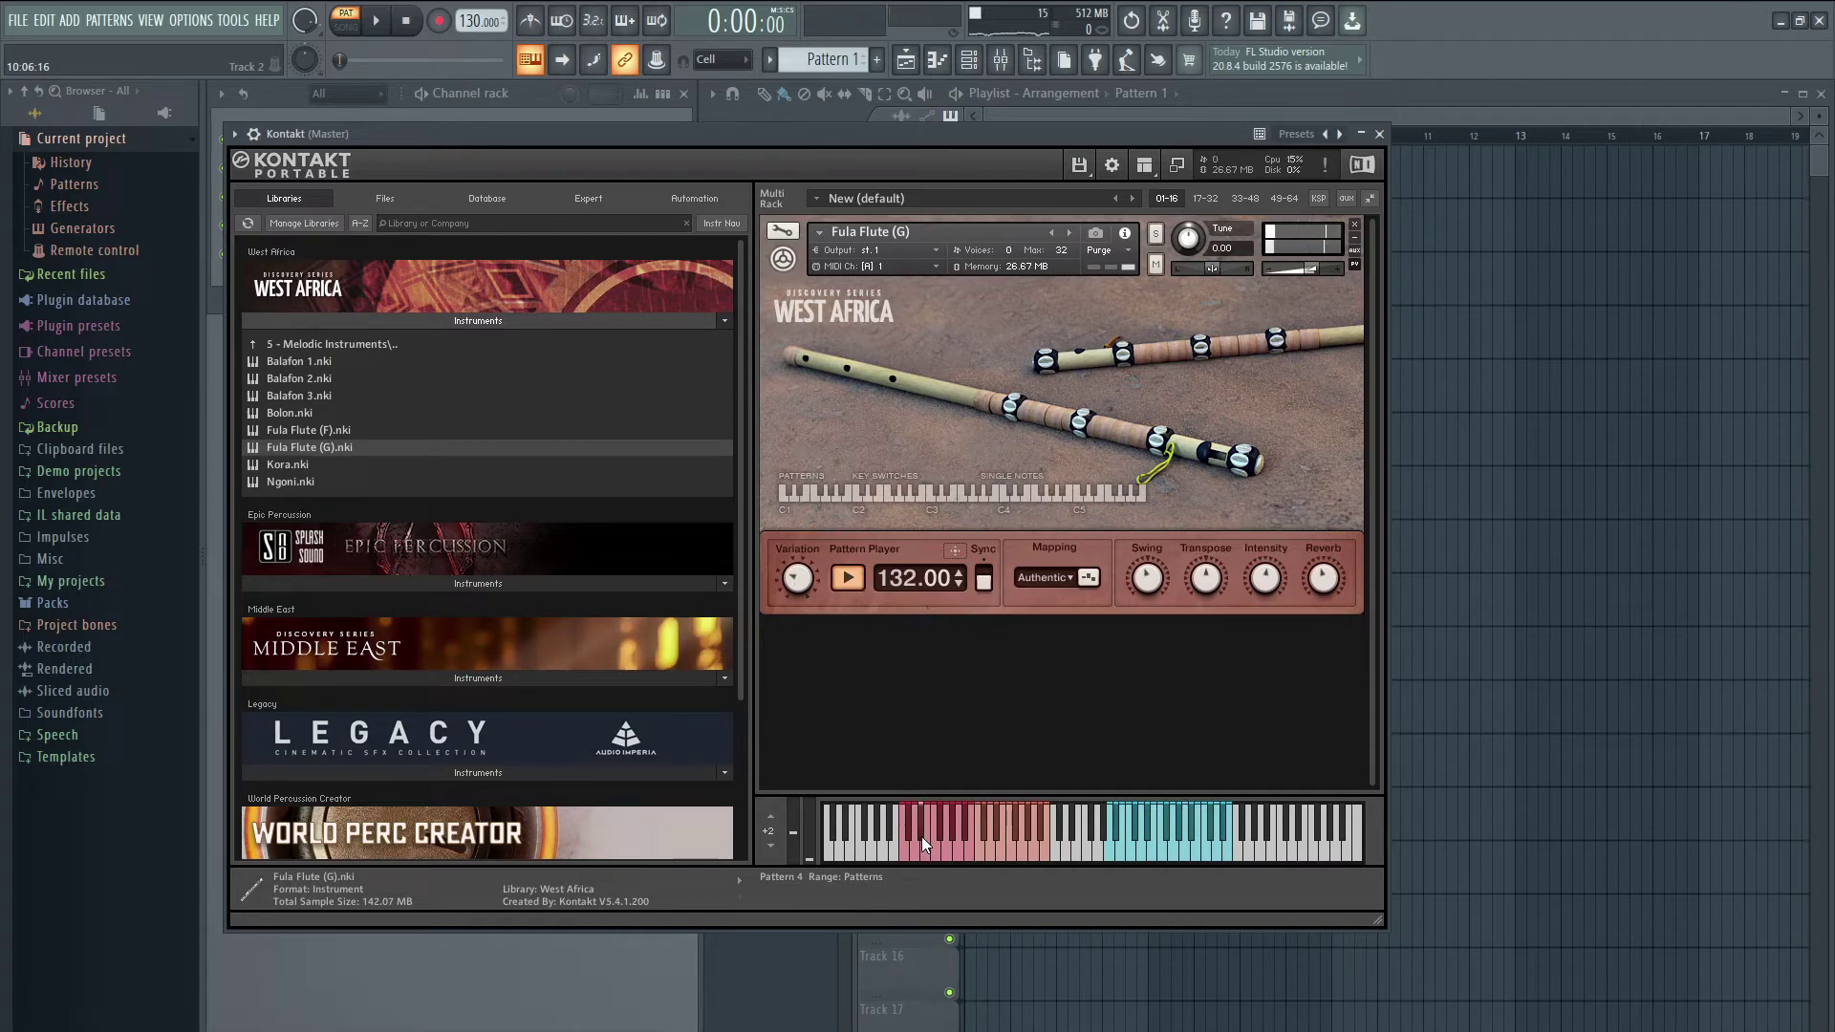
pyautogui.click(944, 846)
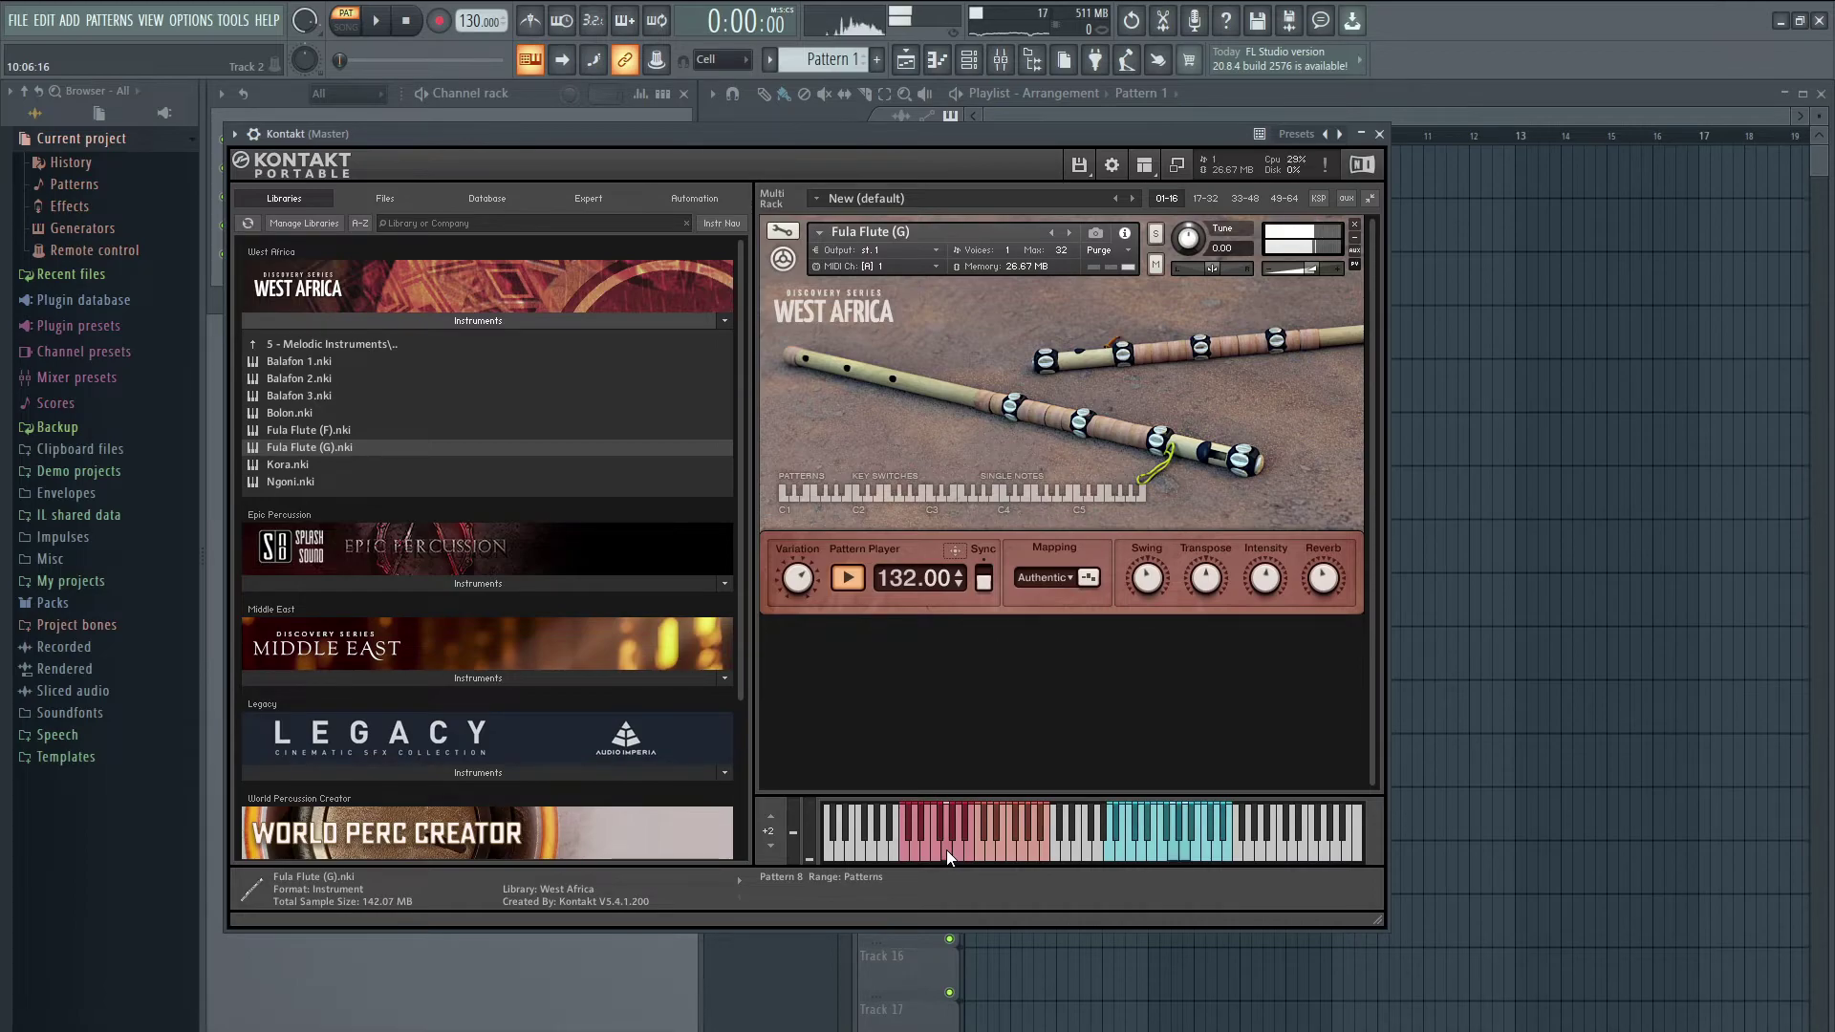
pyautogui.click(962, 837)
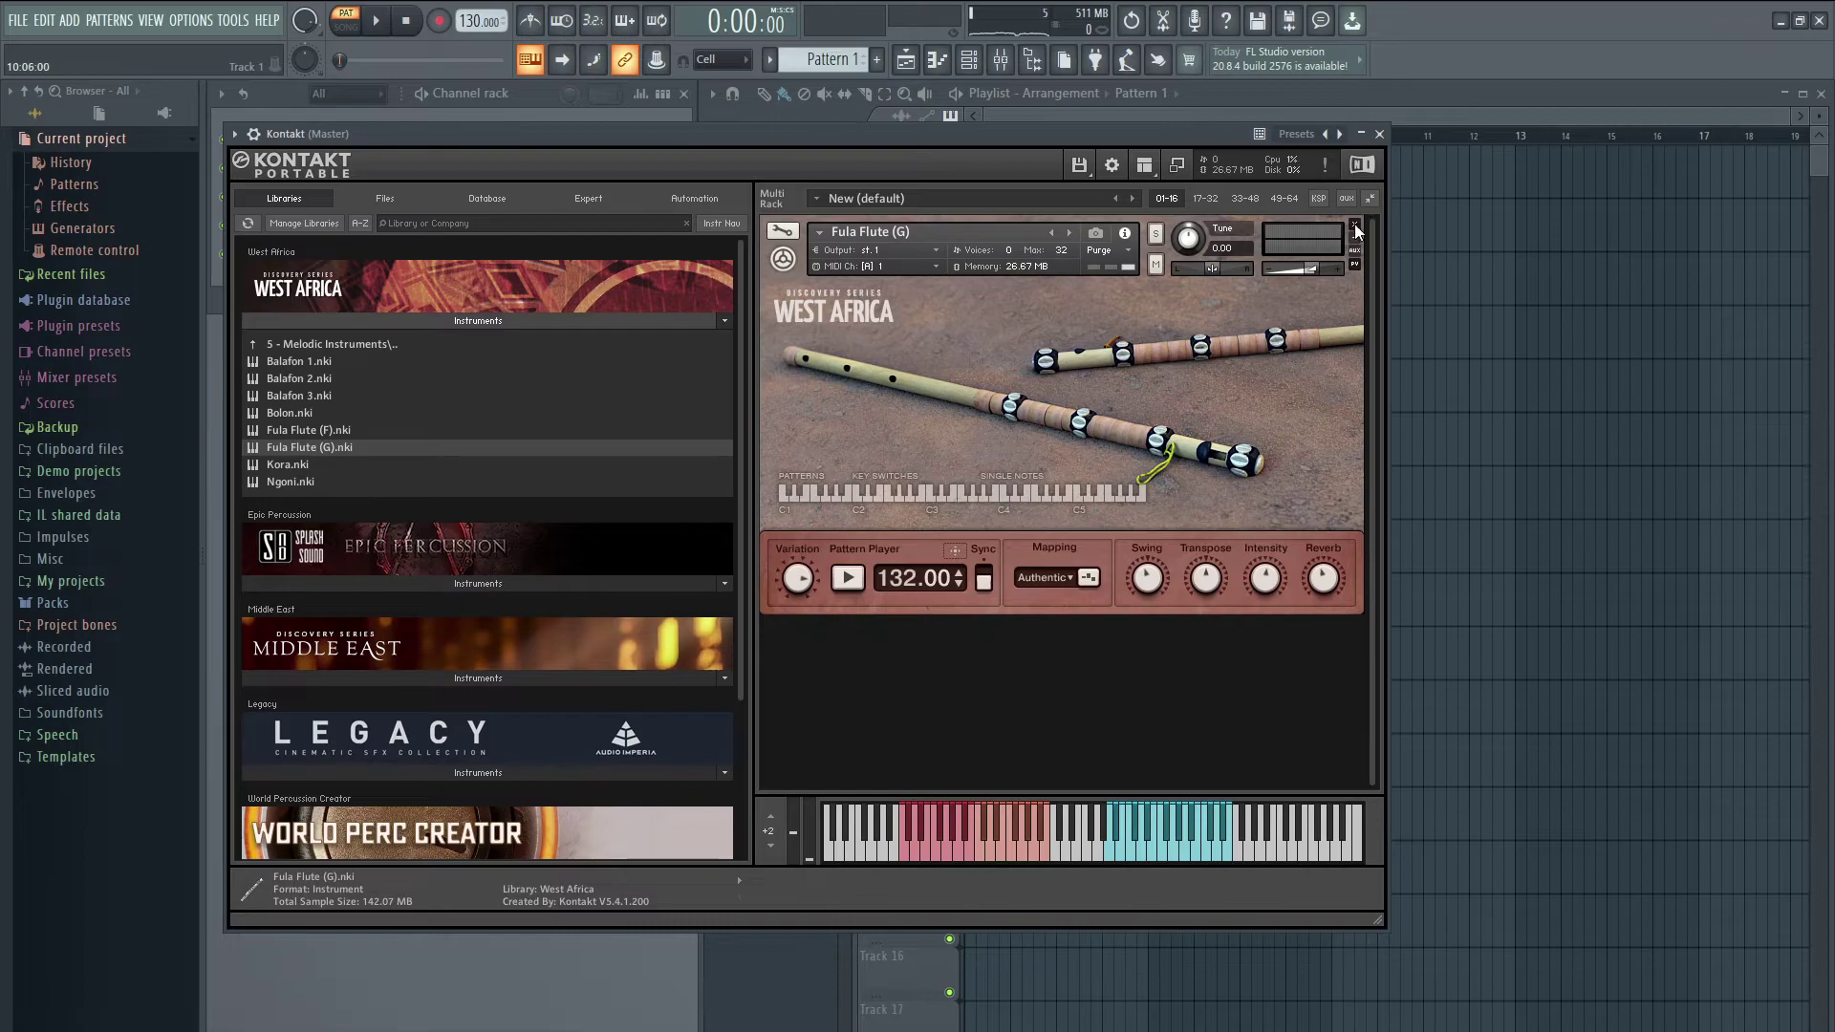
# Step: Replace Fula Flute (G) with Kora unsynced from the host tempo, and audition its patterns, including patterns 1, 8 and 12
pyautogui.doubleClick(339, 466)
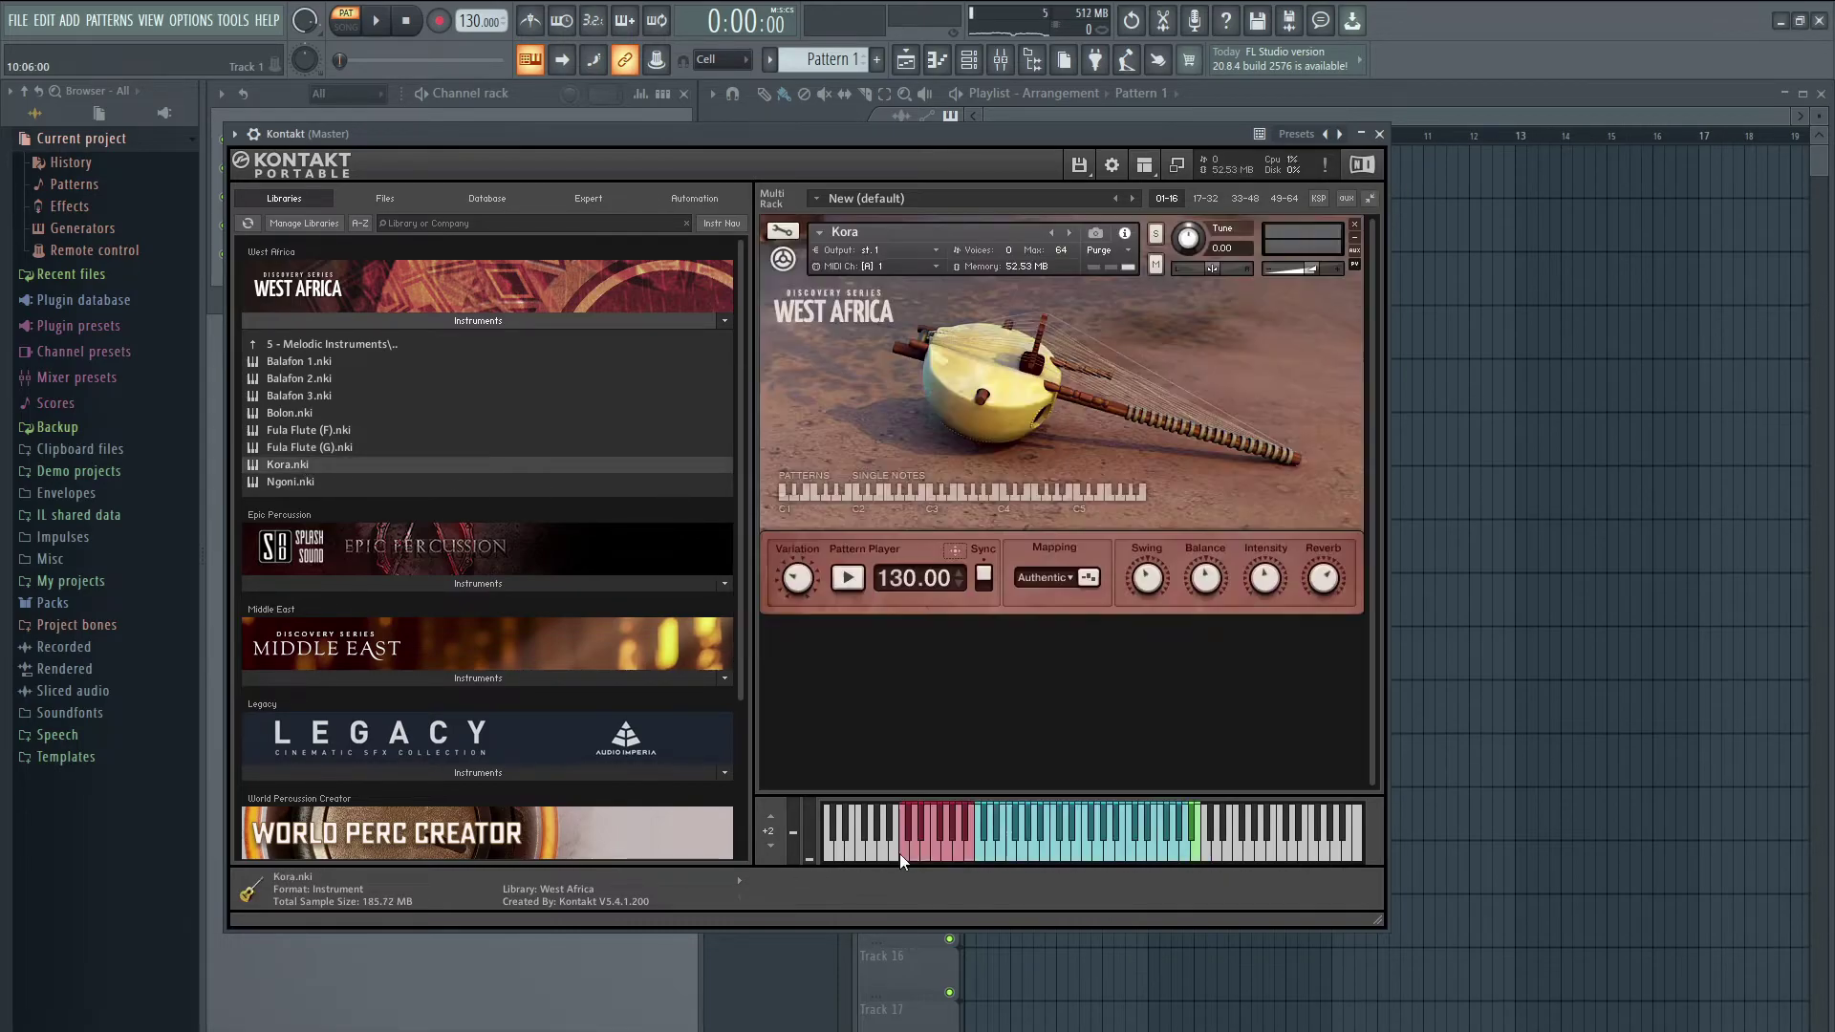
pyautogui.click(985, 581)
pyautogui.click(902, 853)
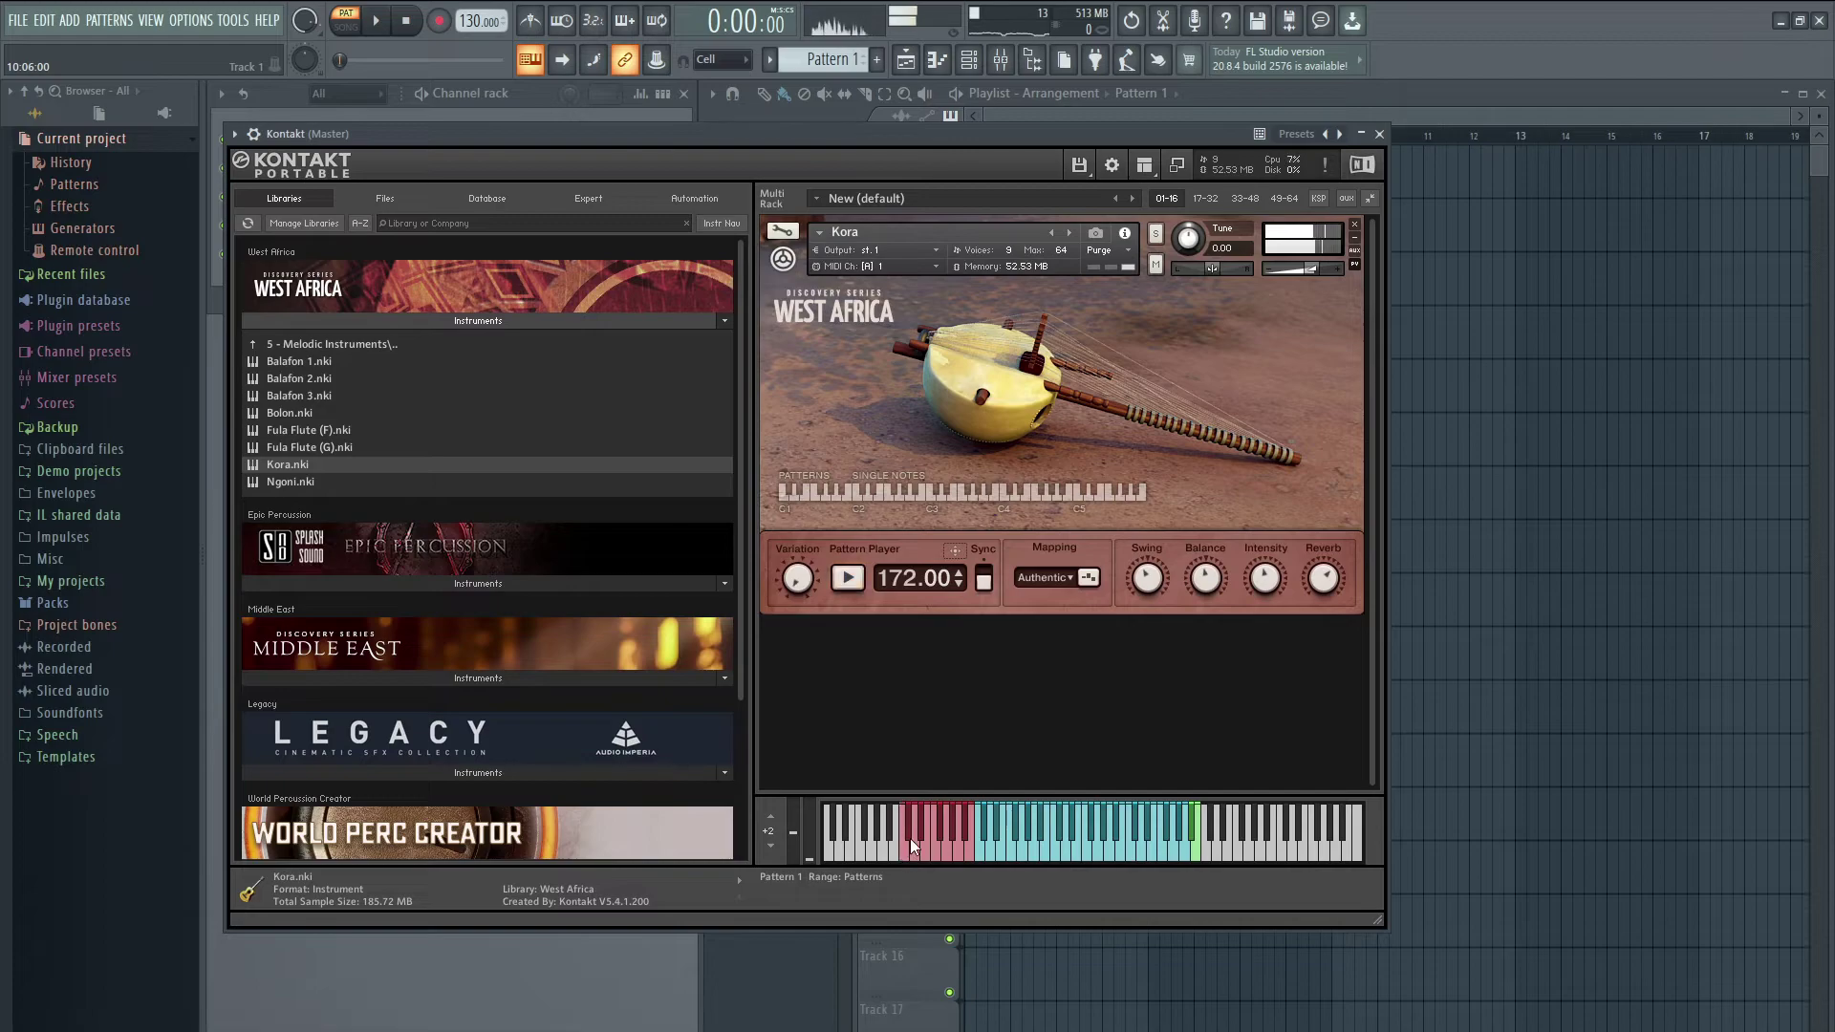
pyautogui.click(921, 833)
pyautogui.click(944, 850)
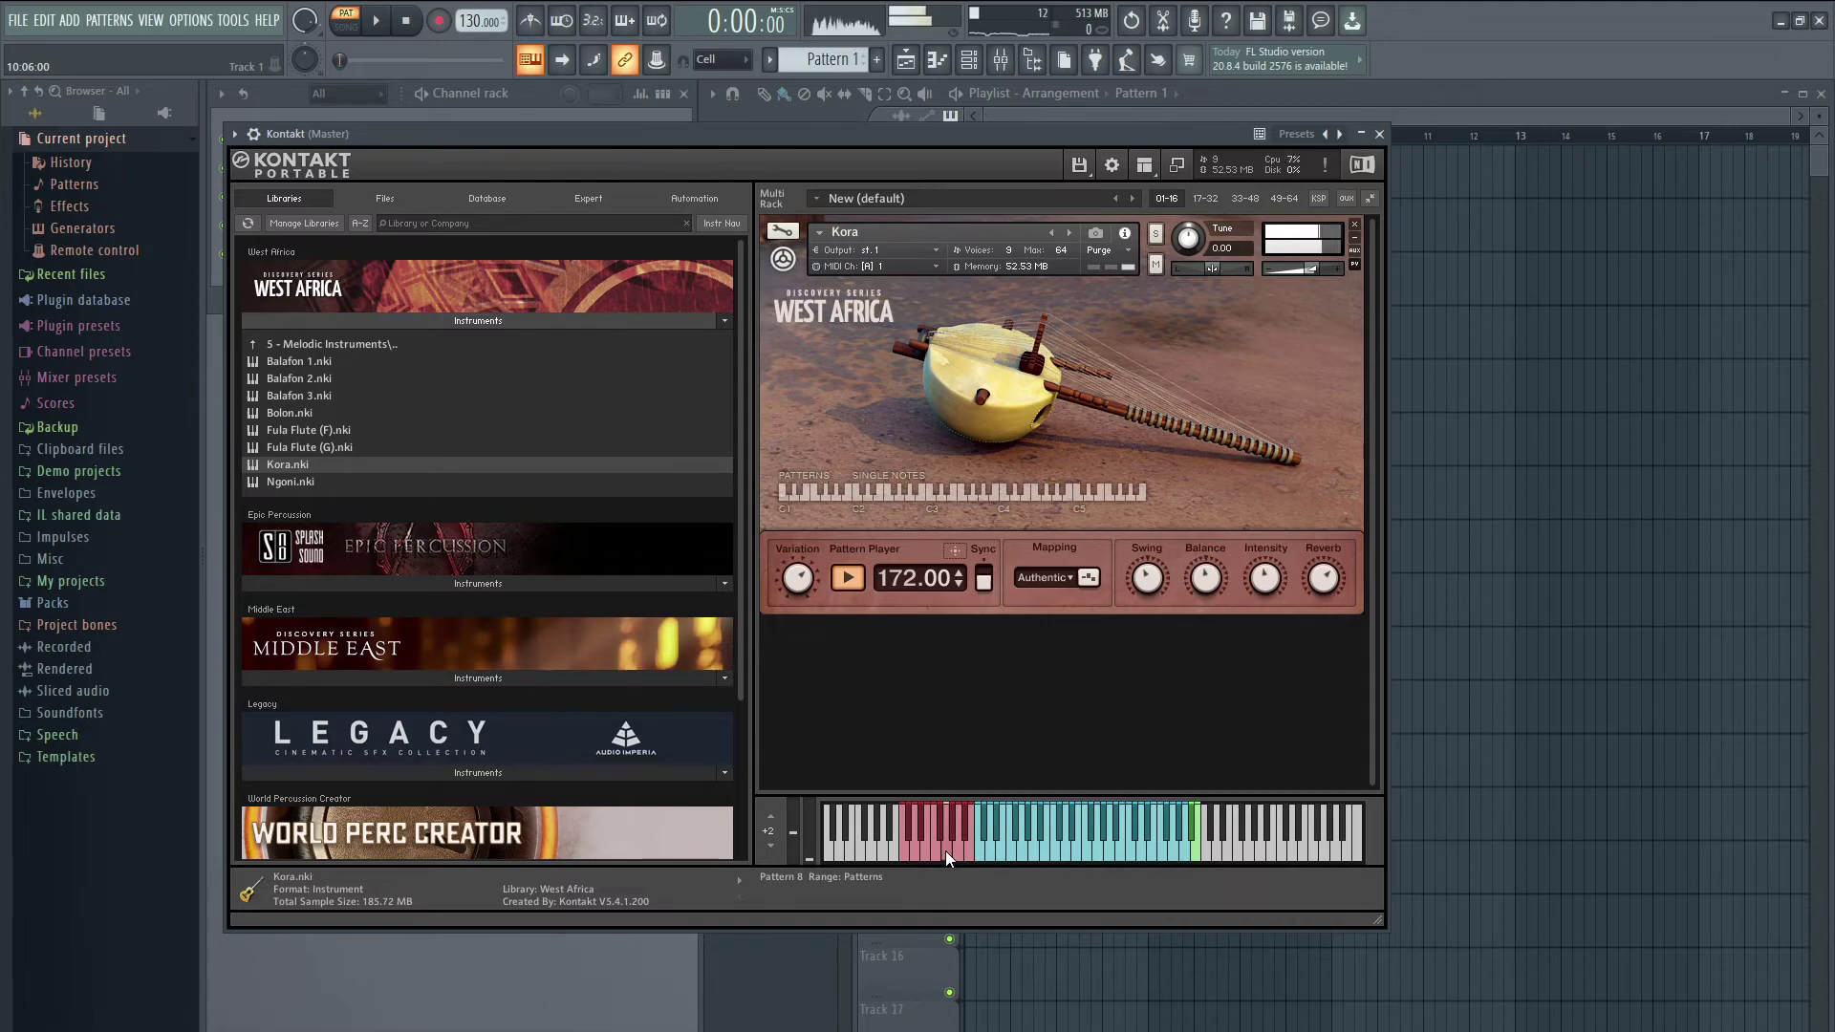
pyautogui.click(960, 840)
pyautogui.click(970, 856)
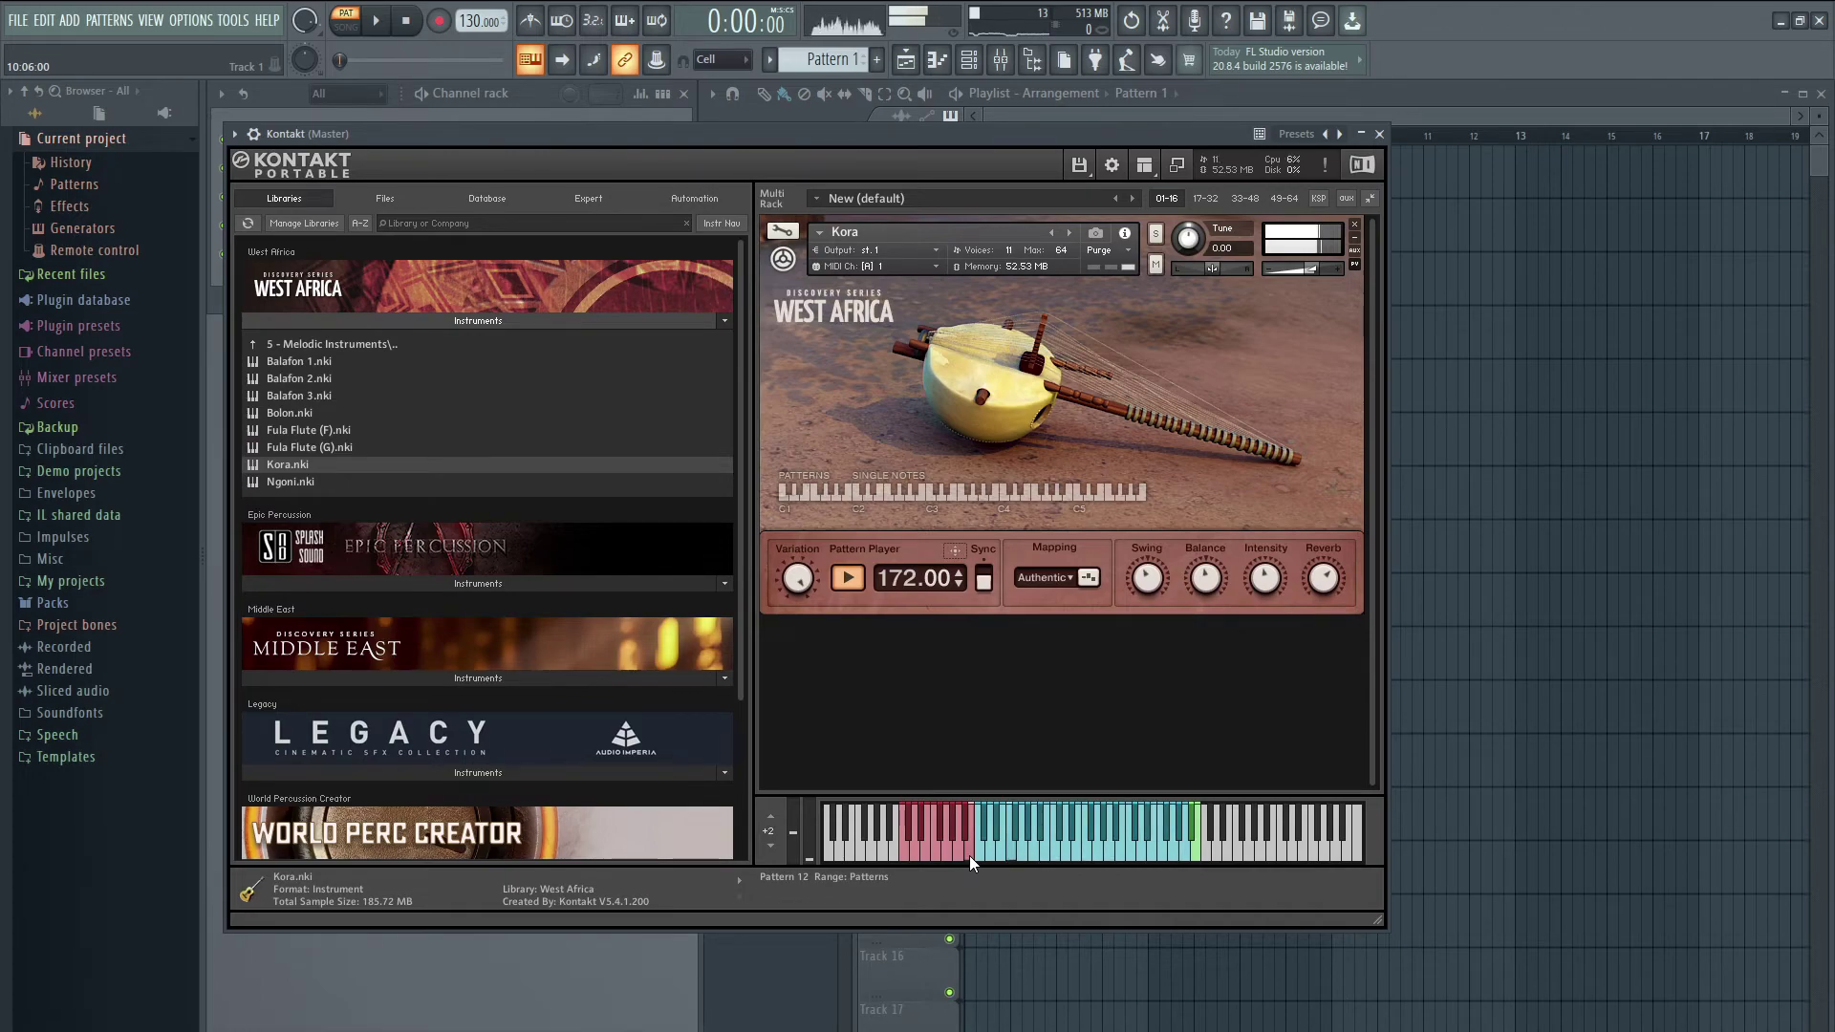
# Step: Replace Kora with Ngoni without saving changes and audition its pattern 2
pyautogui.press('Down')
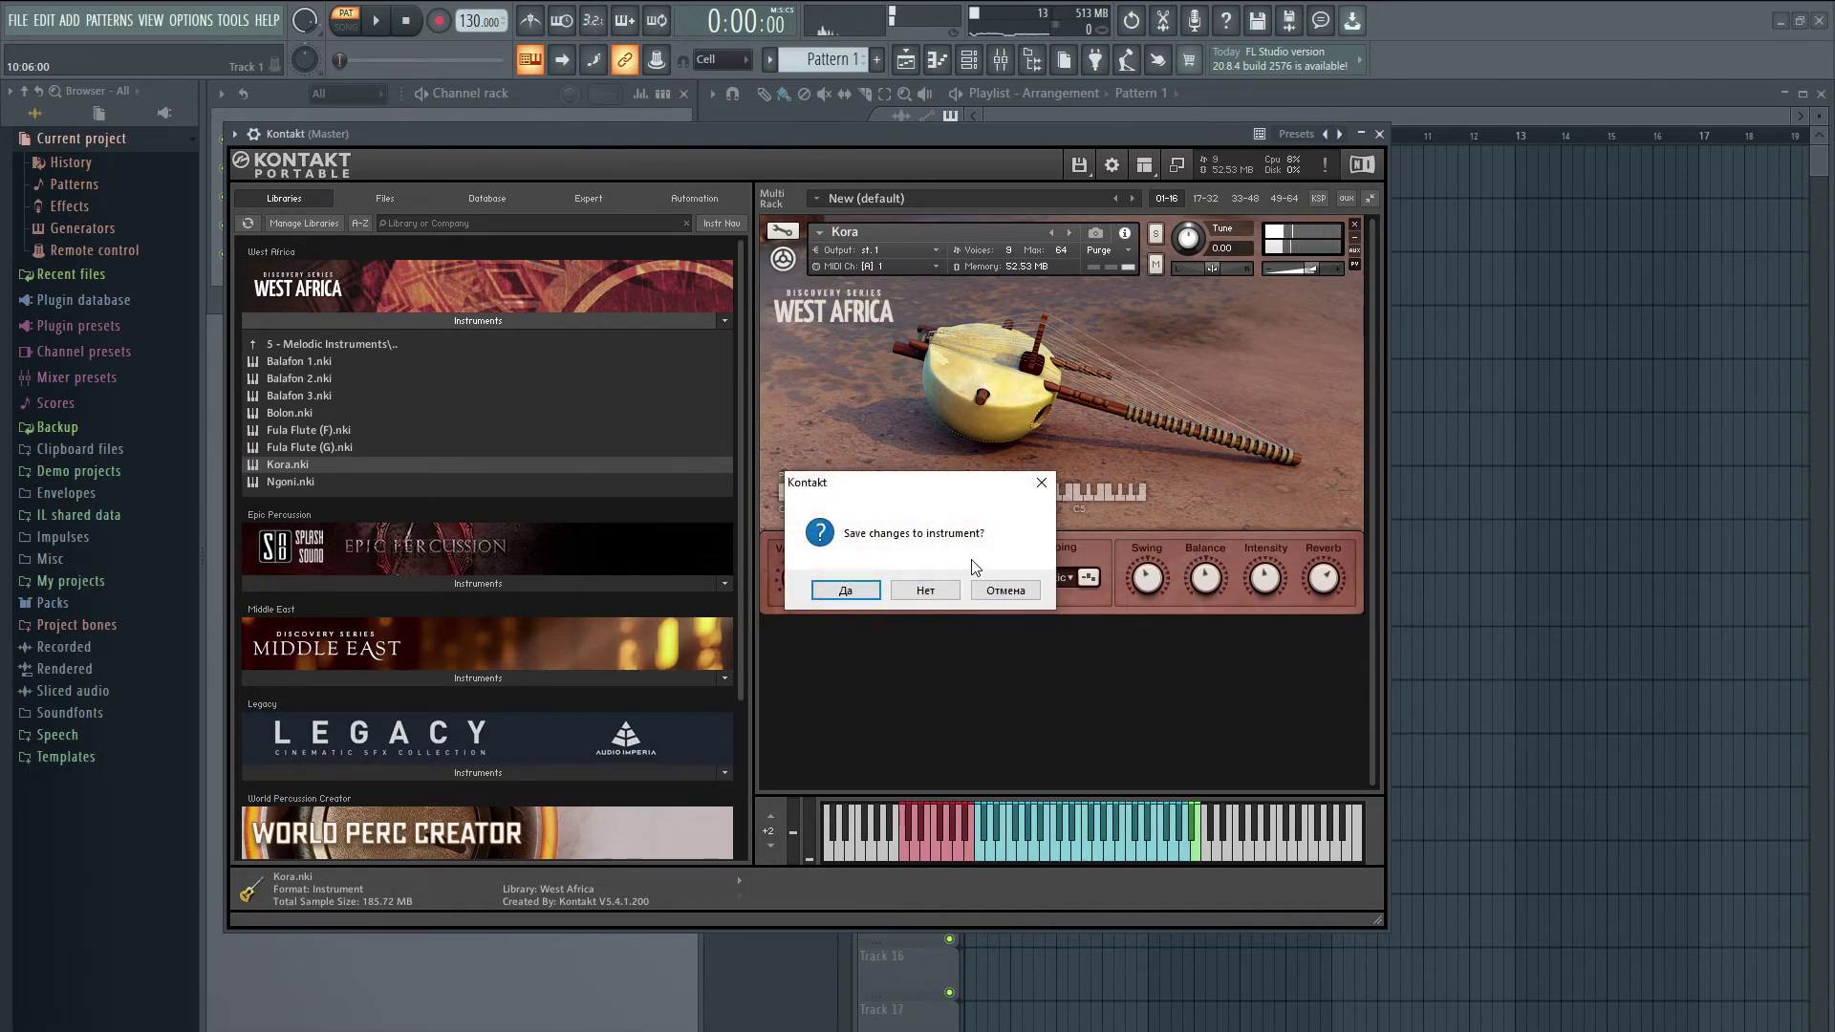
pyautogui.click(932, 585)
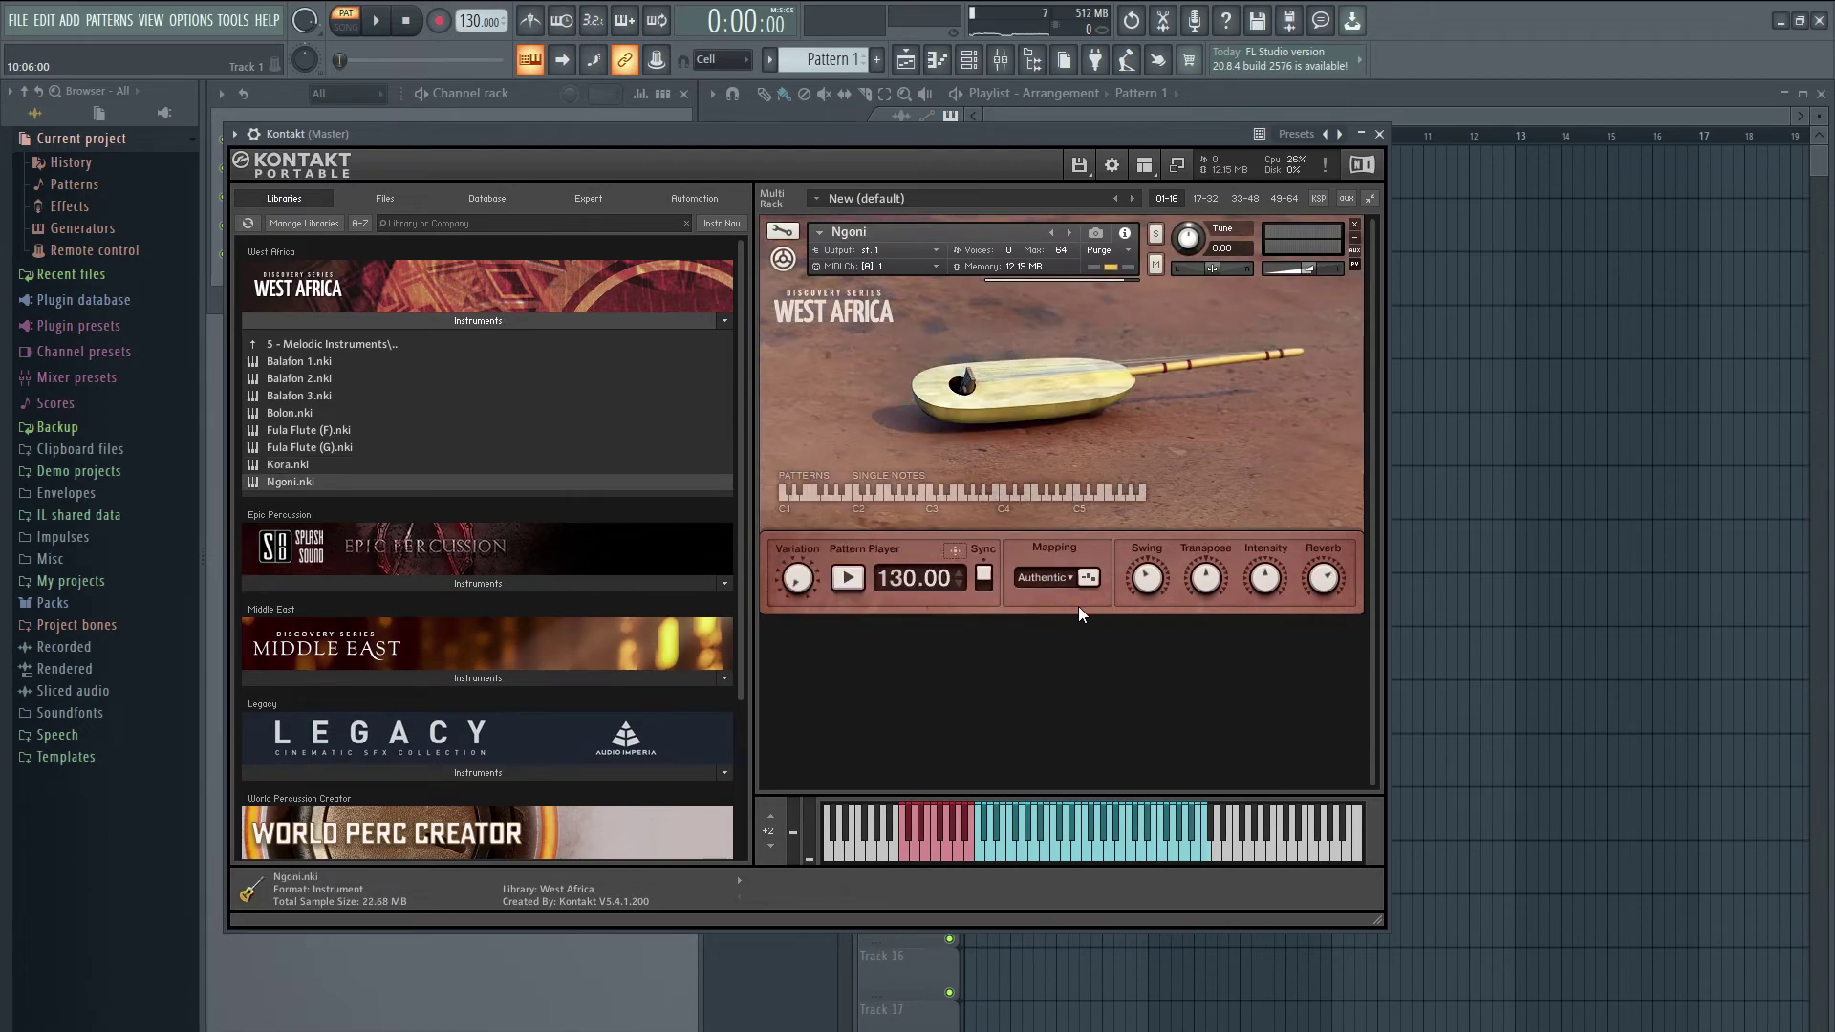
pyautogui.click(908, 834)
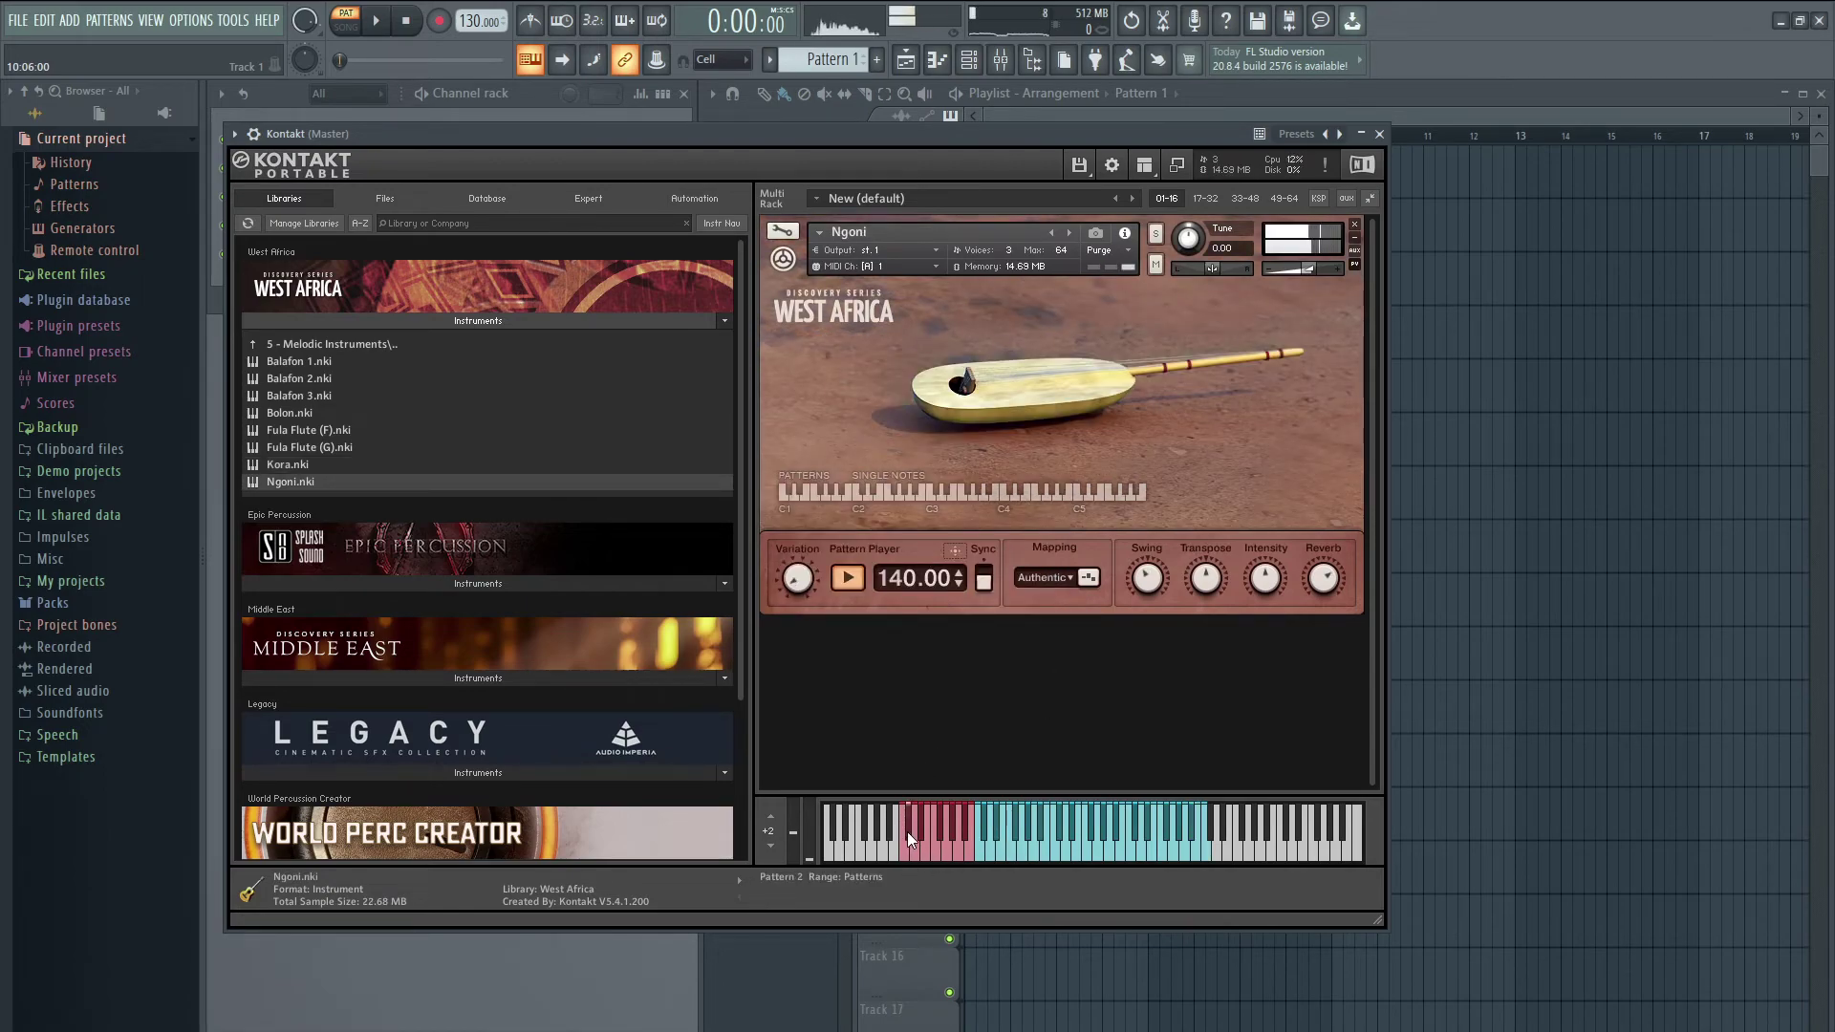